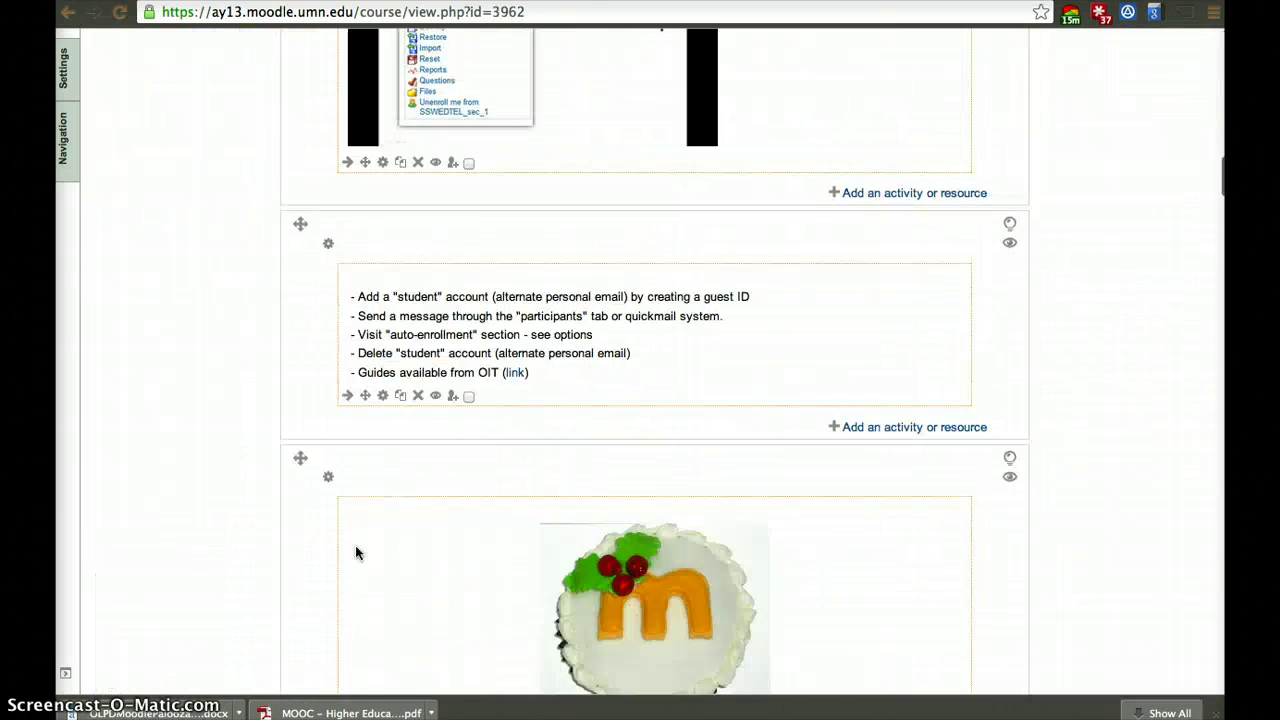
Add a new Book resource to Topic 20 of the Moodle course.
click(1188, 186)
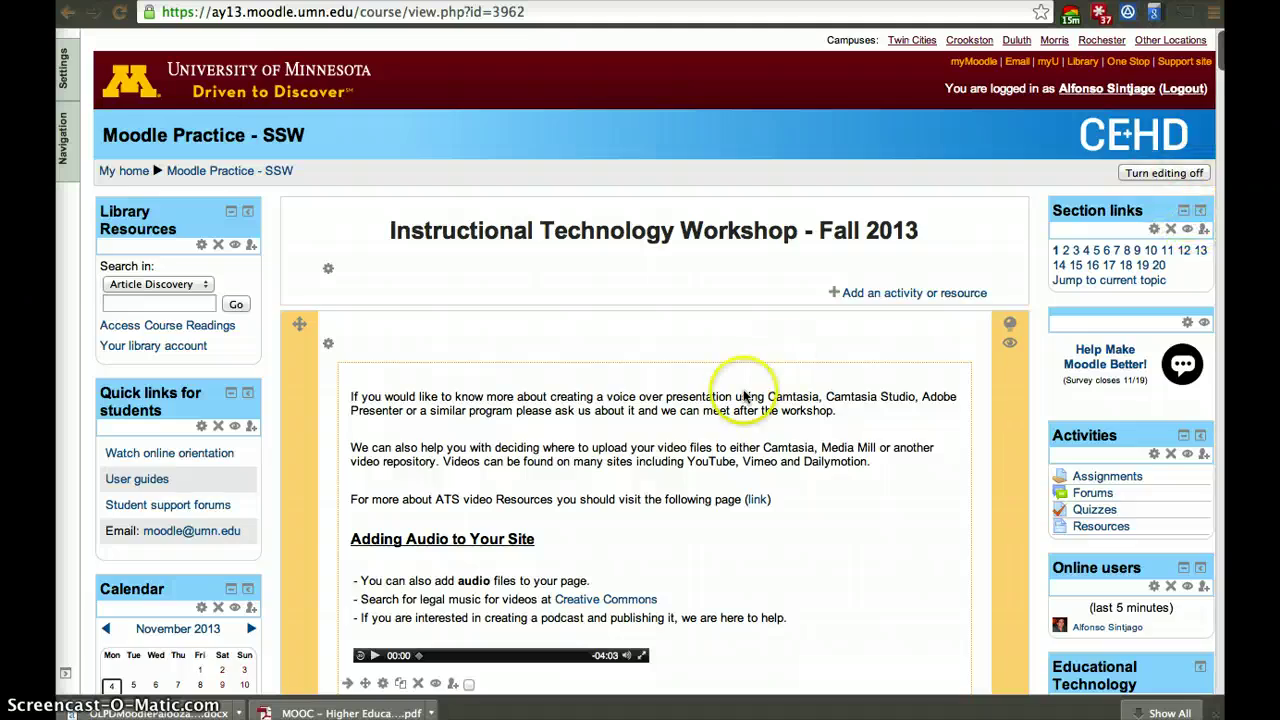
scroll(743, 390, down, 20)
scroll(743, 392, down, 20)
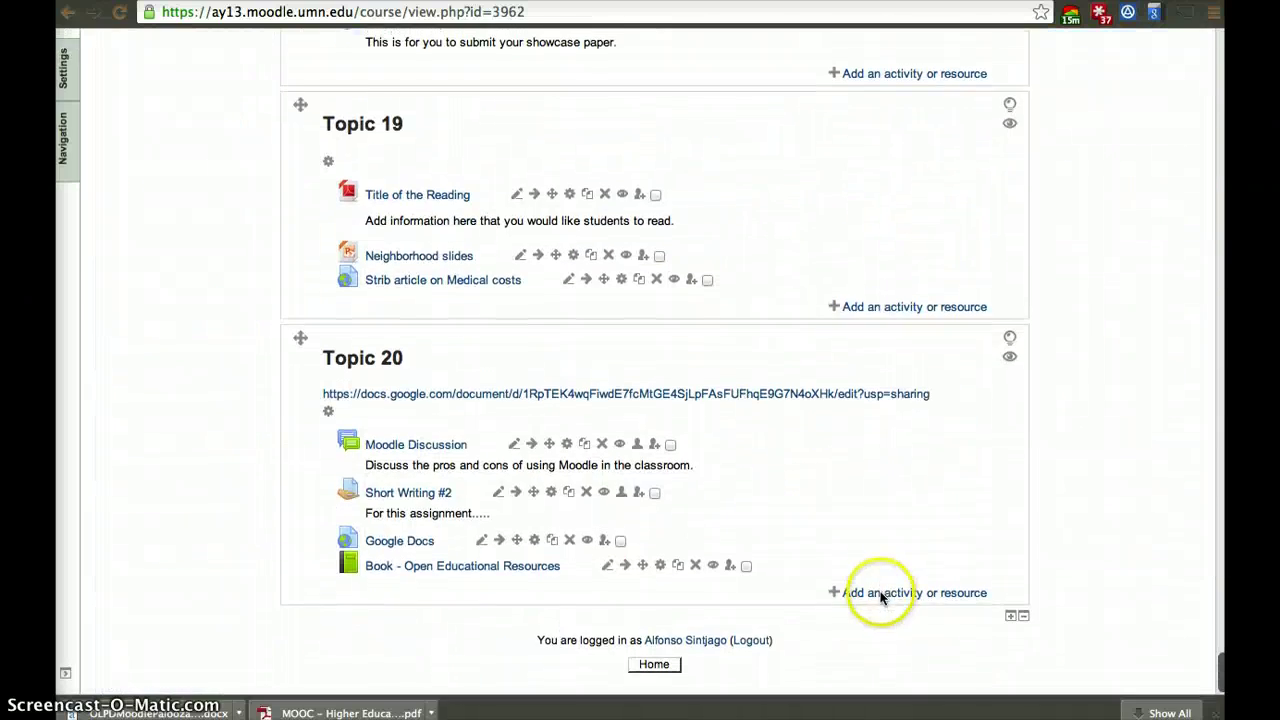
click(882, 597)
scroll(567, 500, down, 2)
scroll(567, 485, down, 3)
click(412, 408)
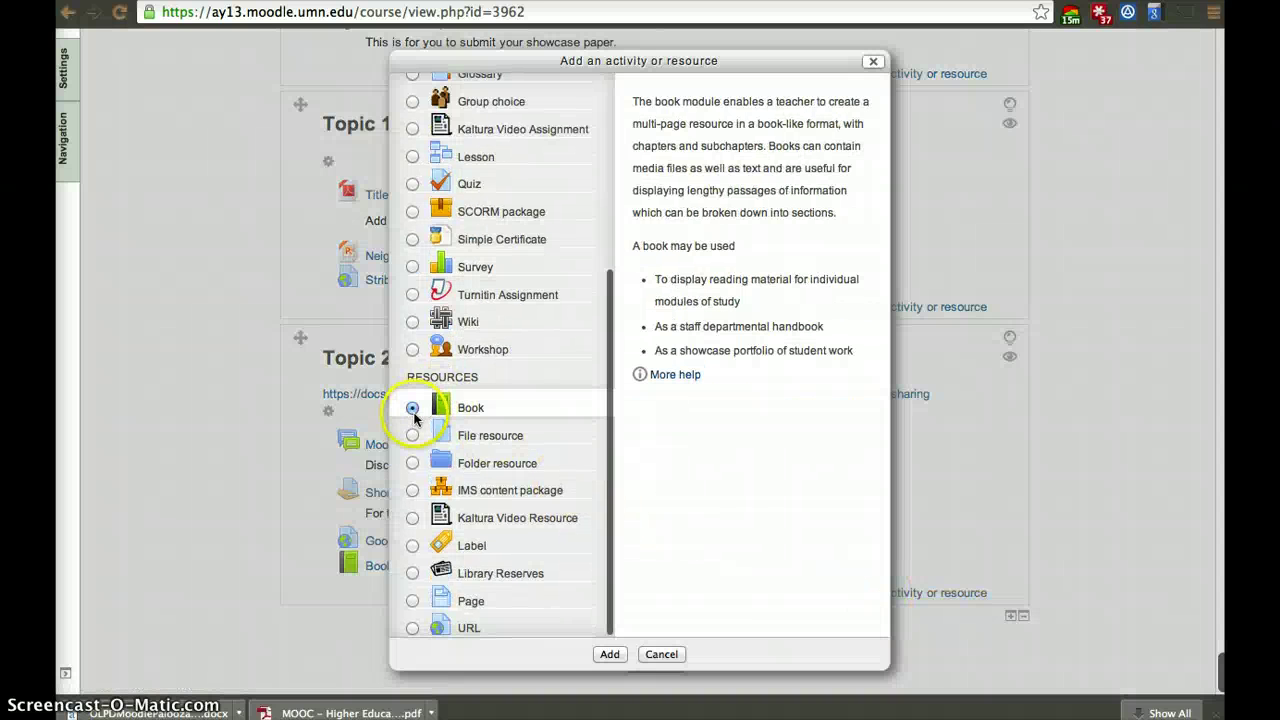
click(608, 652)
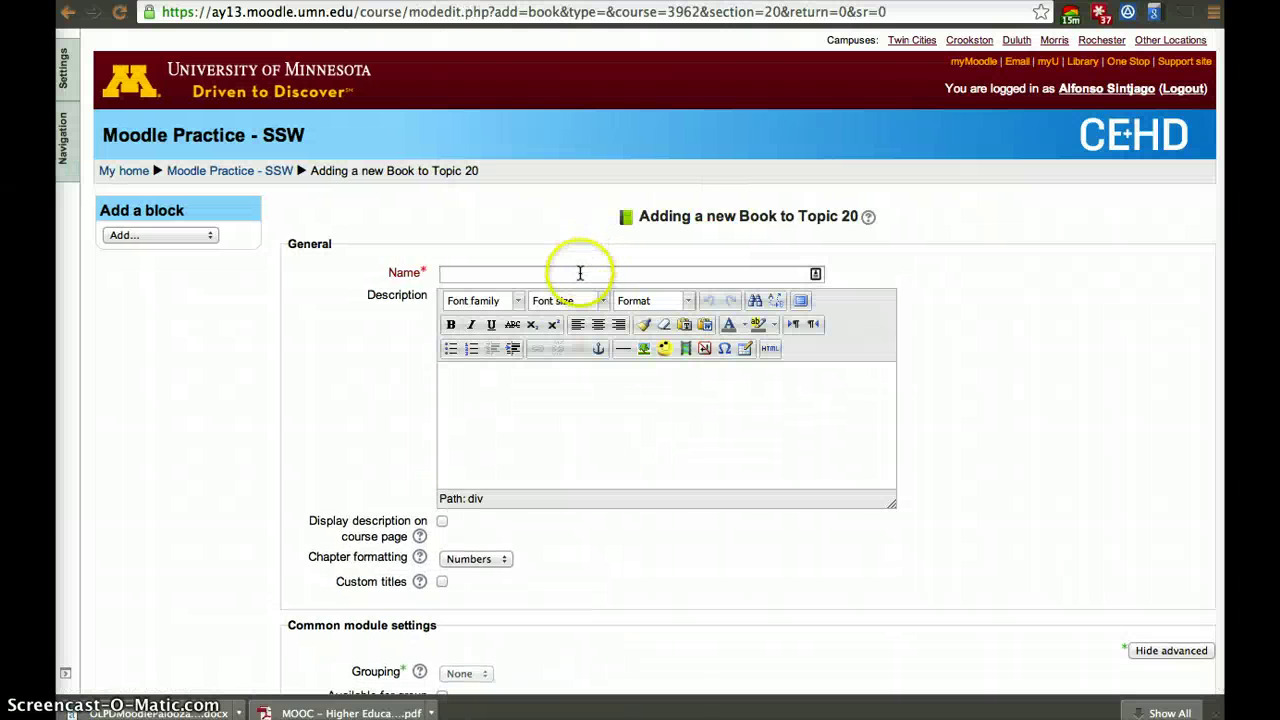
Name the book "Venezuela", describe it as "Book about Venezuela", and save and display it.
click(577, 275)
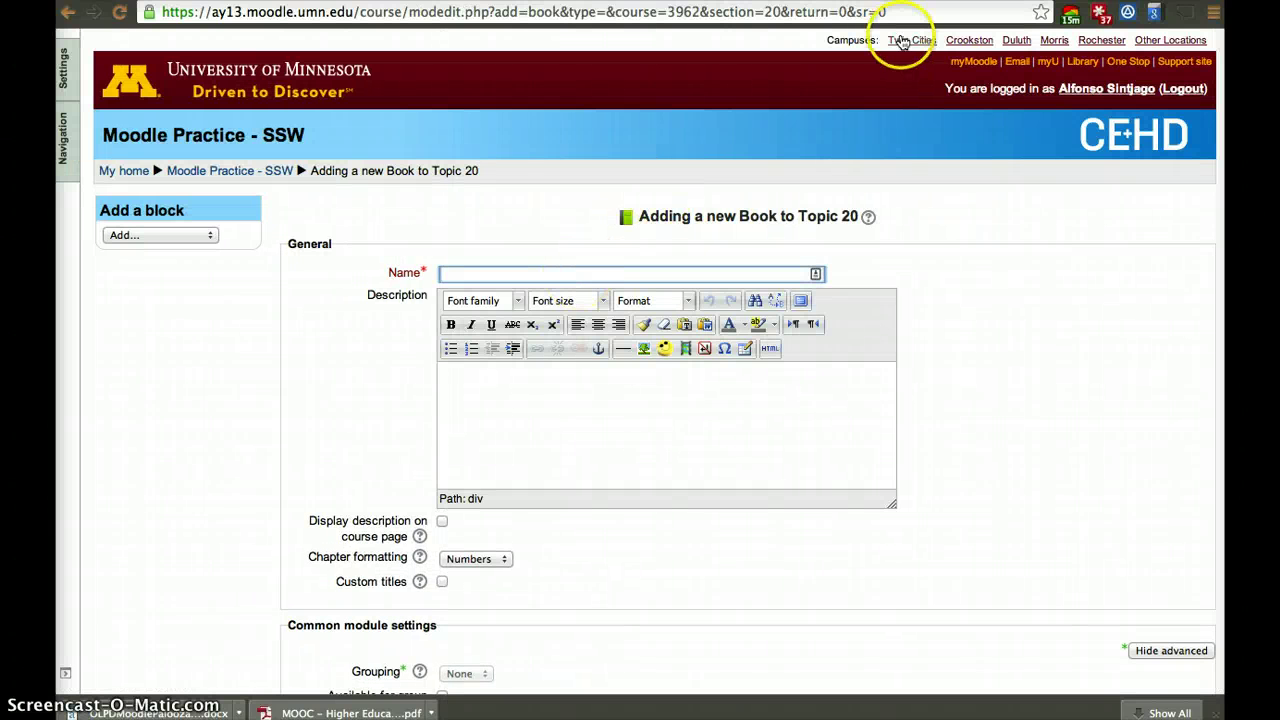
text(Venezuela)
click(677, 438)
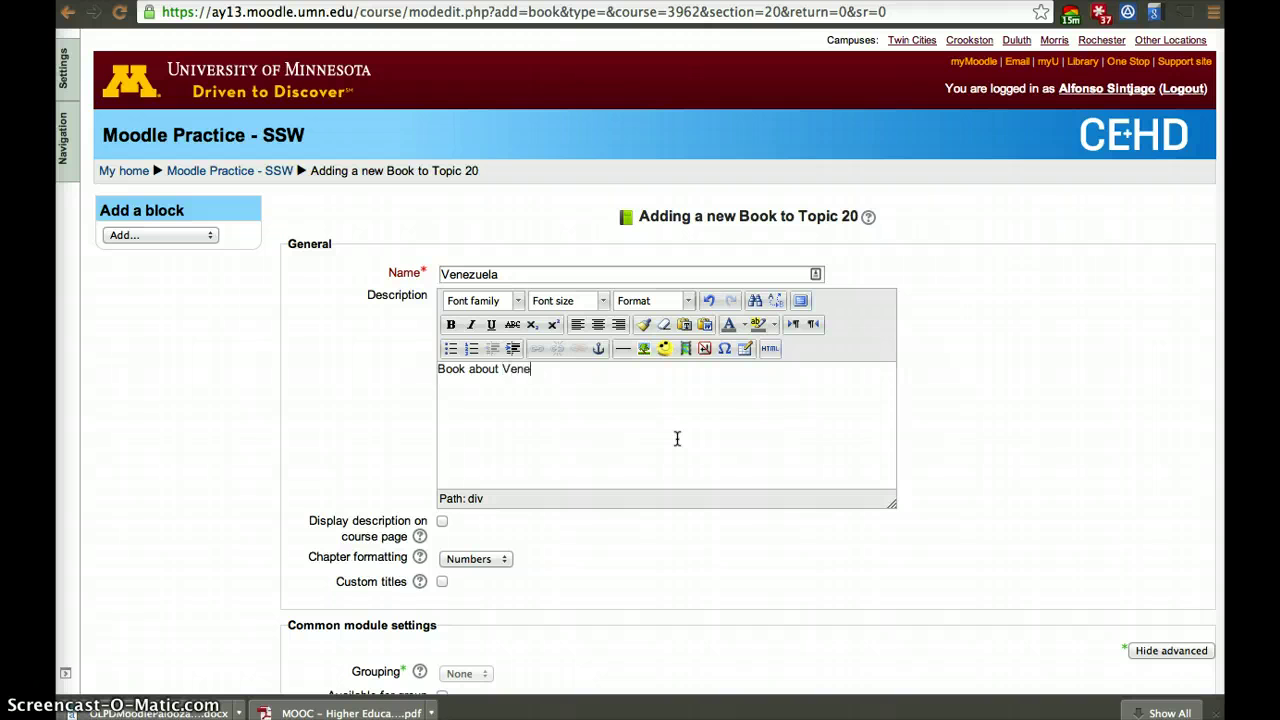
scroll(651, 496, down, 4)
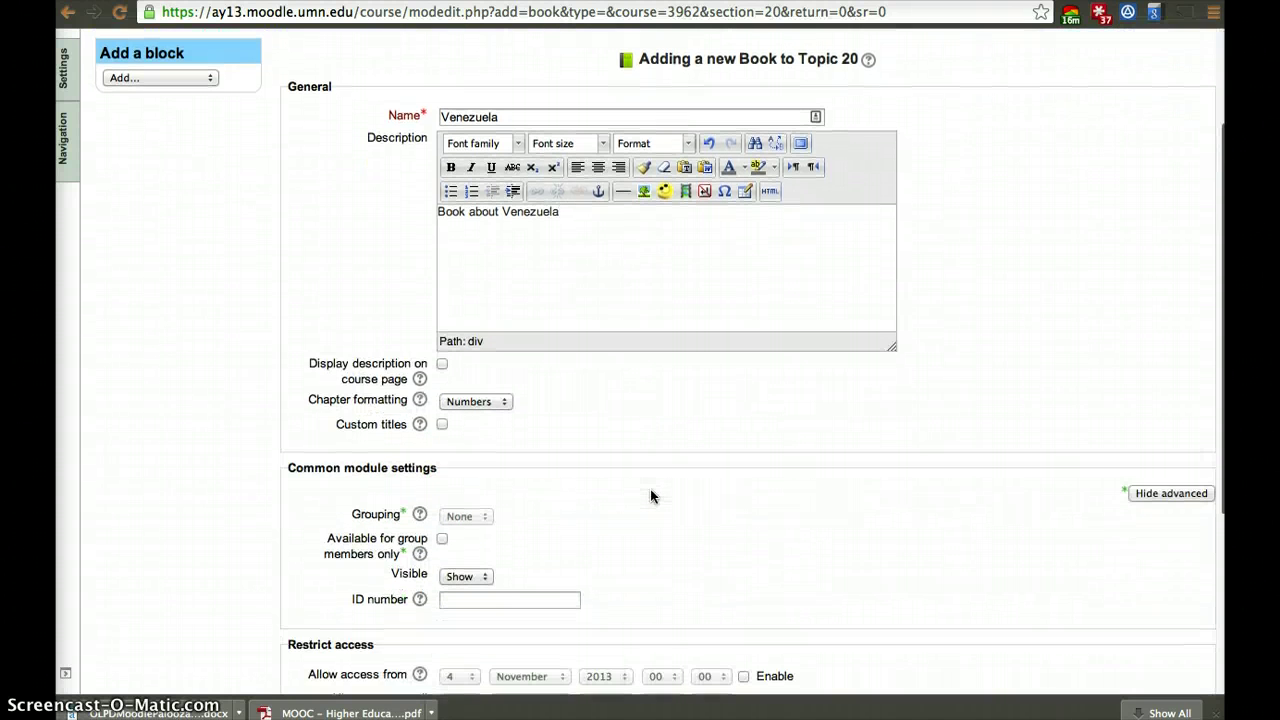
scroll(651, 496, down, 7)
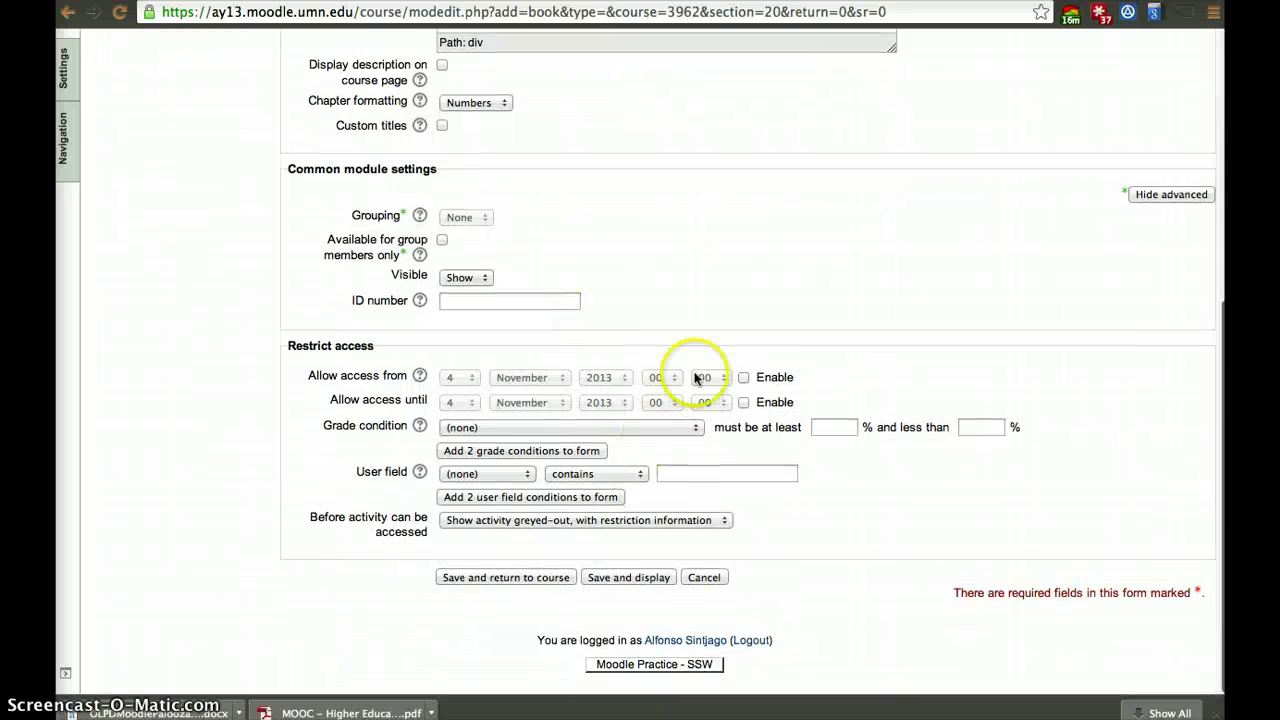
click(615, 578)
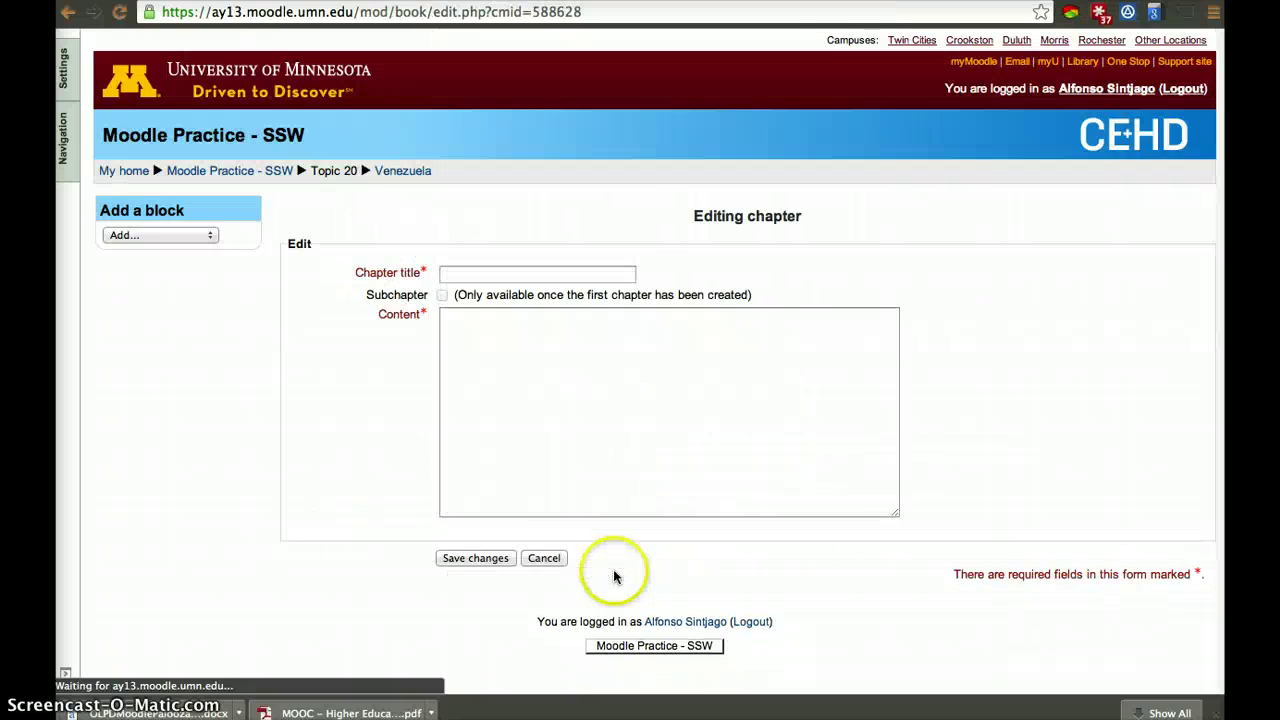
Switch to the Wikipedia article on Venezuela and copy all of its introductory paragraphs.
key(ctrl+Tab)
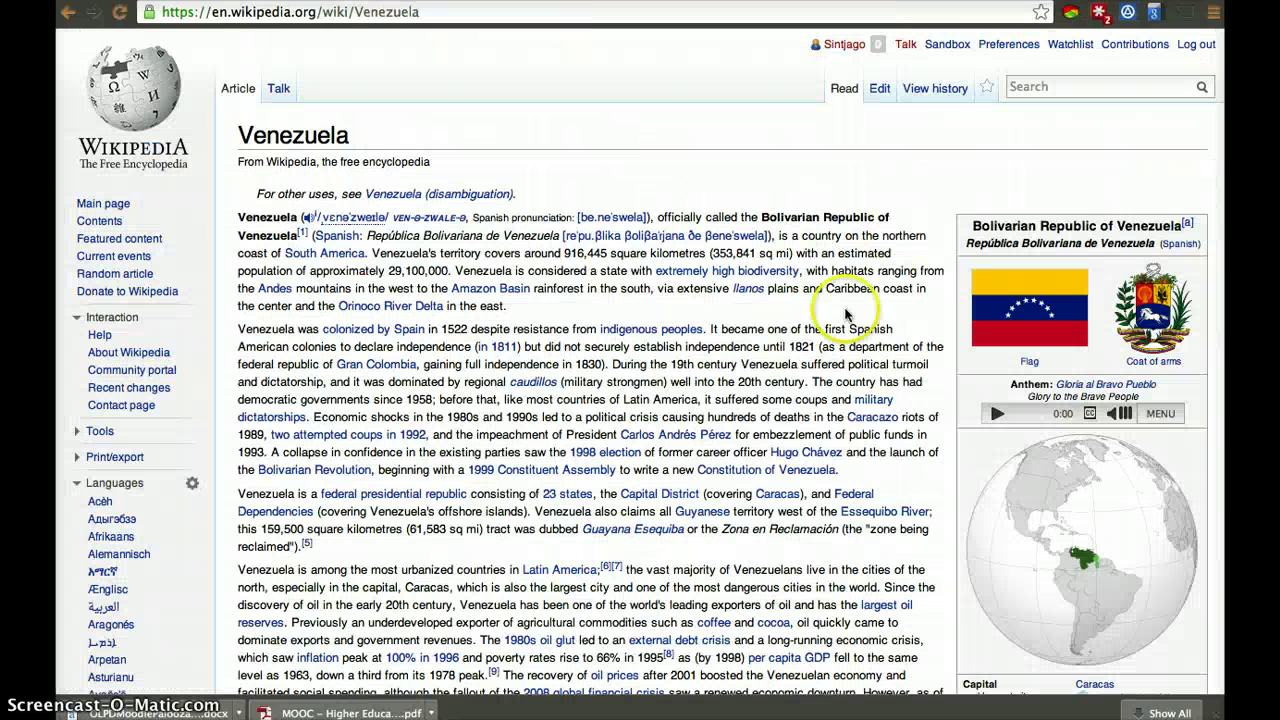
drag(238, 217, 642, 410)
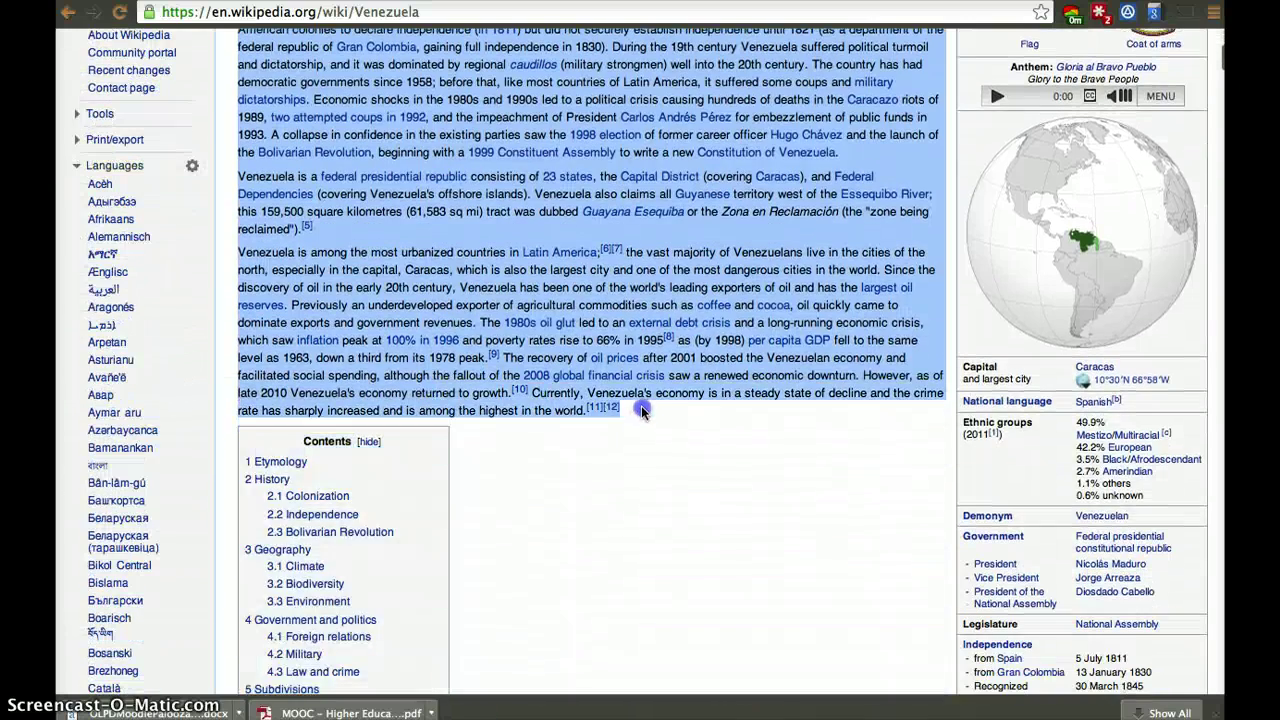
key(ctrl+c)
Paste the copied introduction as the first chapter's content in Moodle, title the chapter "About", and save it.
key(ctrl+Tab)
click(609, 420)
key(ctrl+v)
click(484, 266)
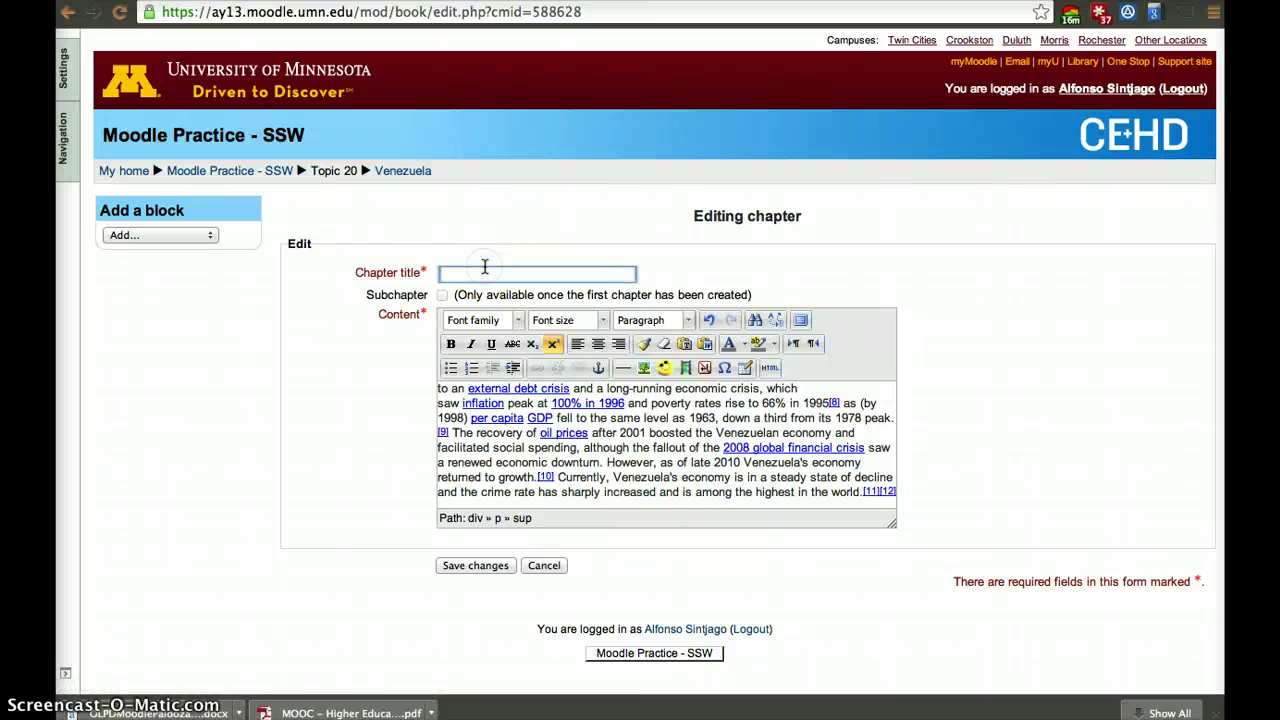
click(501, 566)
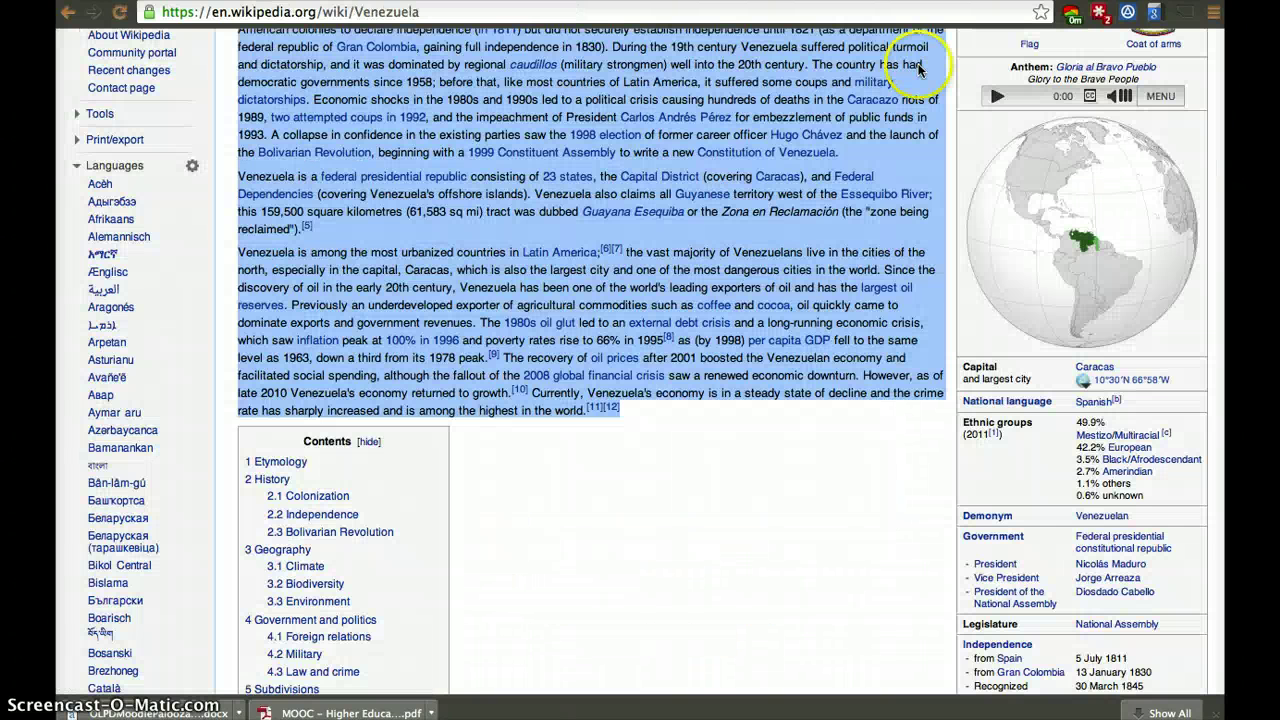
Copy both paragraphs of the Etymology section from the Wikipedia article.
scroll(671, 417, down, 10)
scroll(671, 417, up, 3)
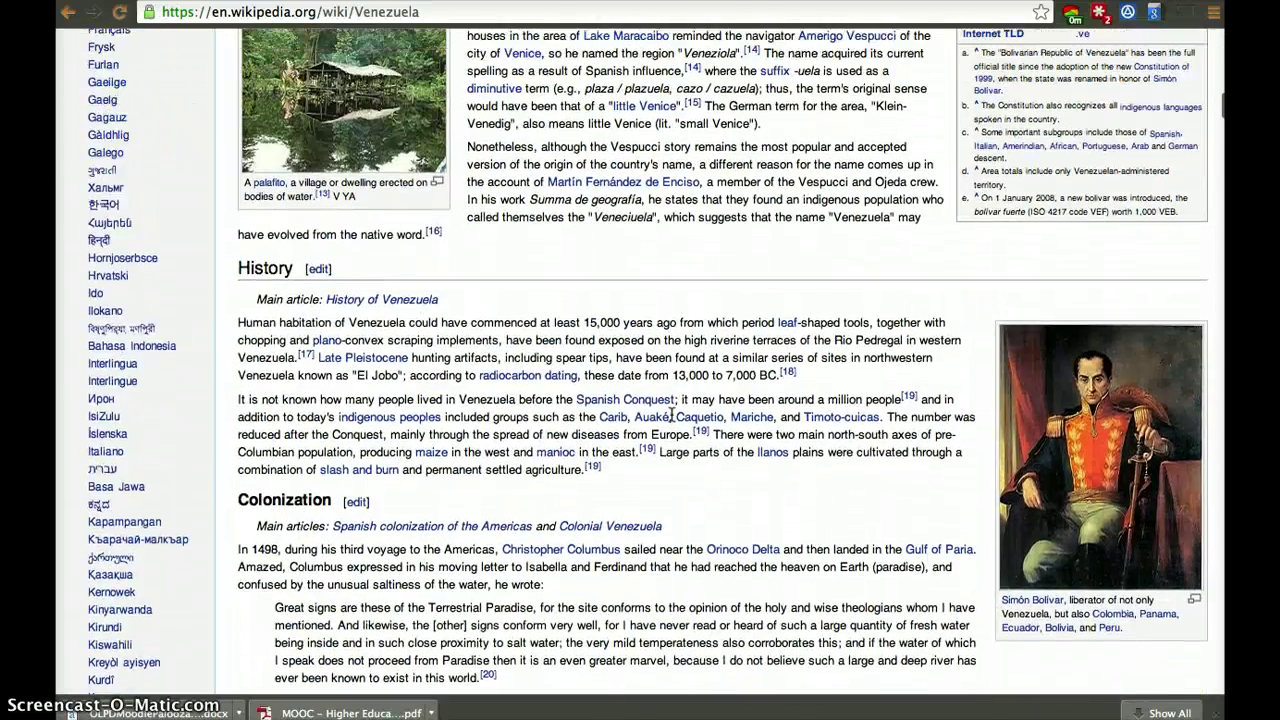
drag(443, 384, 464, 167)
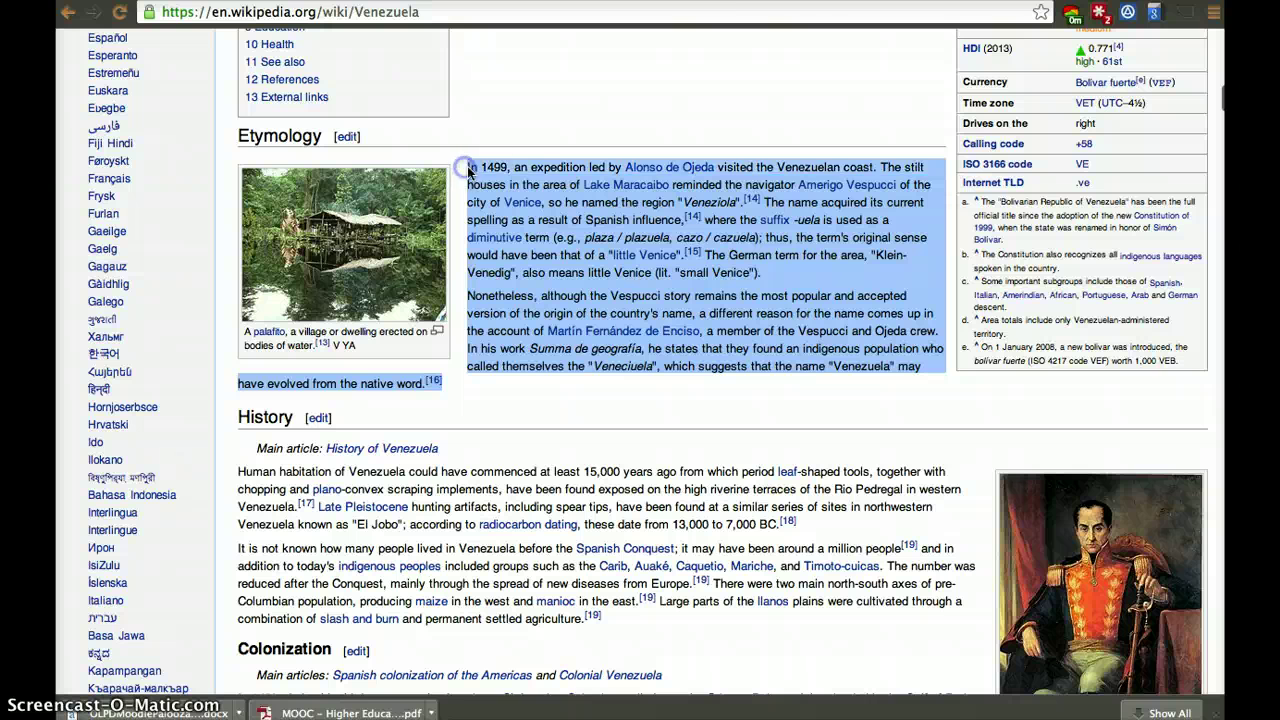
Add a chapter titled "Etymology" after the About chapter in the Moodle book, paste the copied text as its content, and save it.
key(ctrl+Tab)
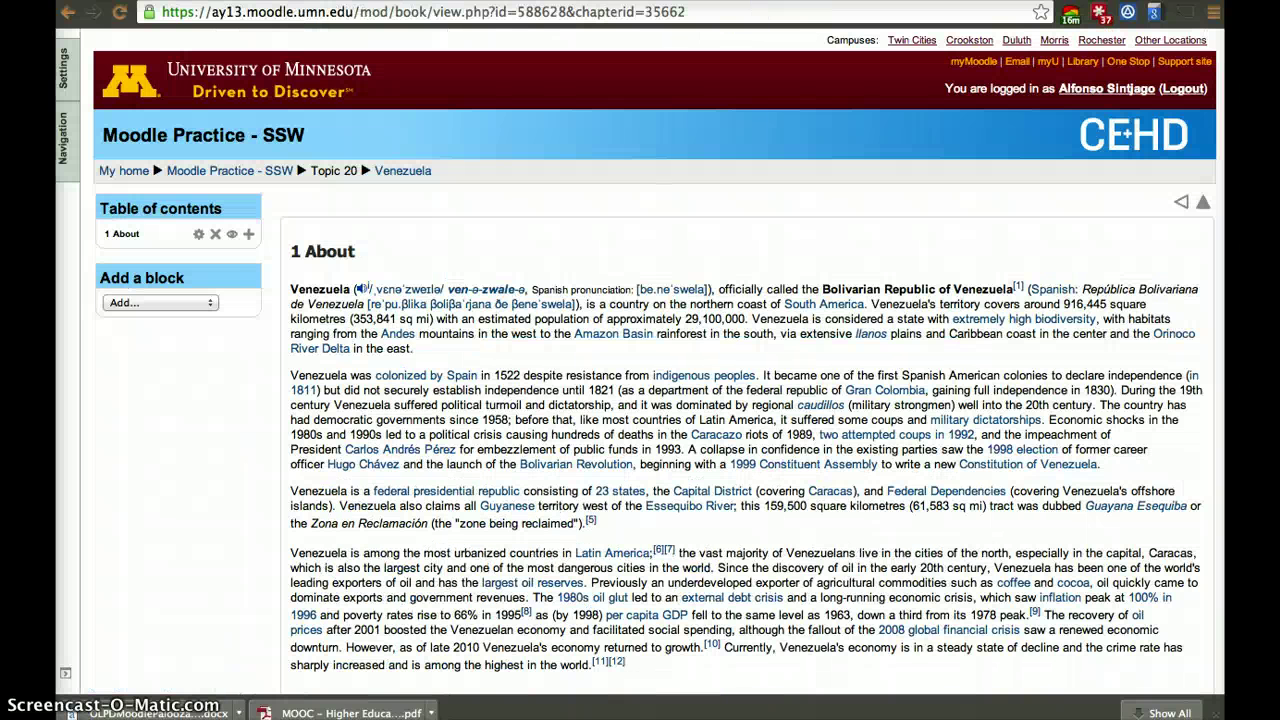
click(247, 238)
click(556, 270)
text(Etymolo)
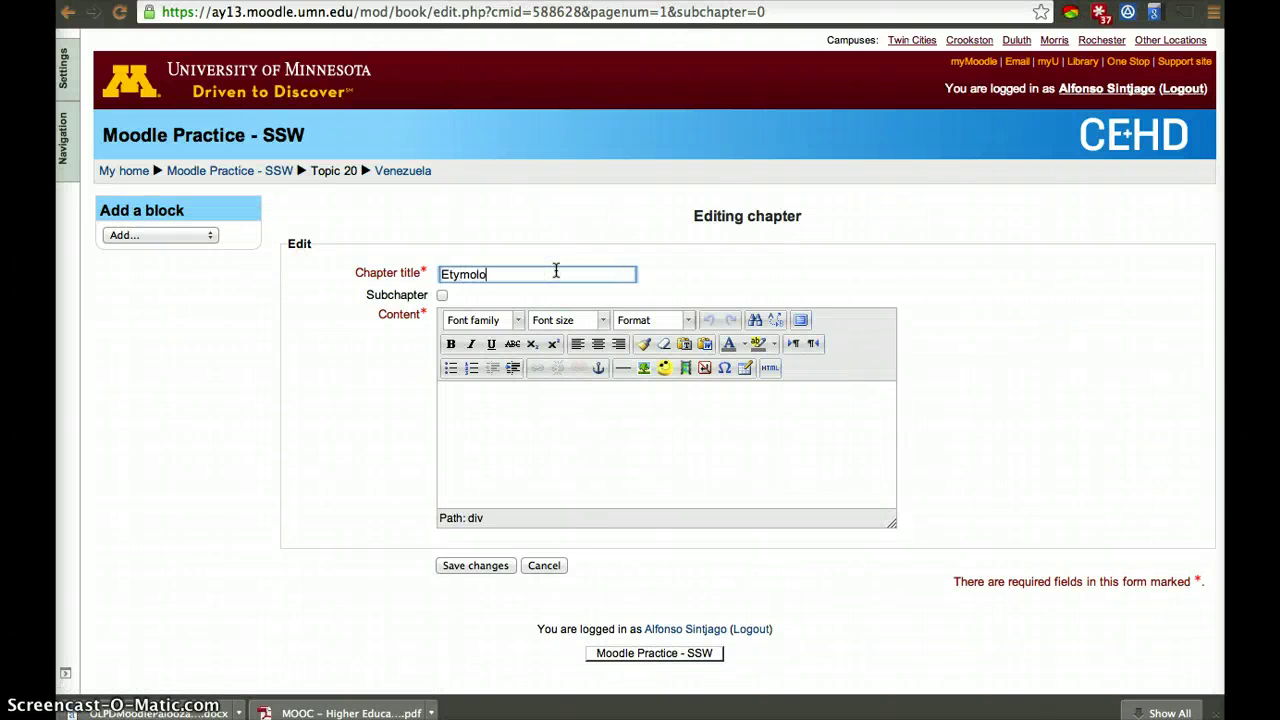
click(534, 451)
key(ctrl+v)
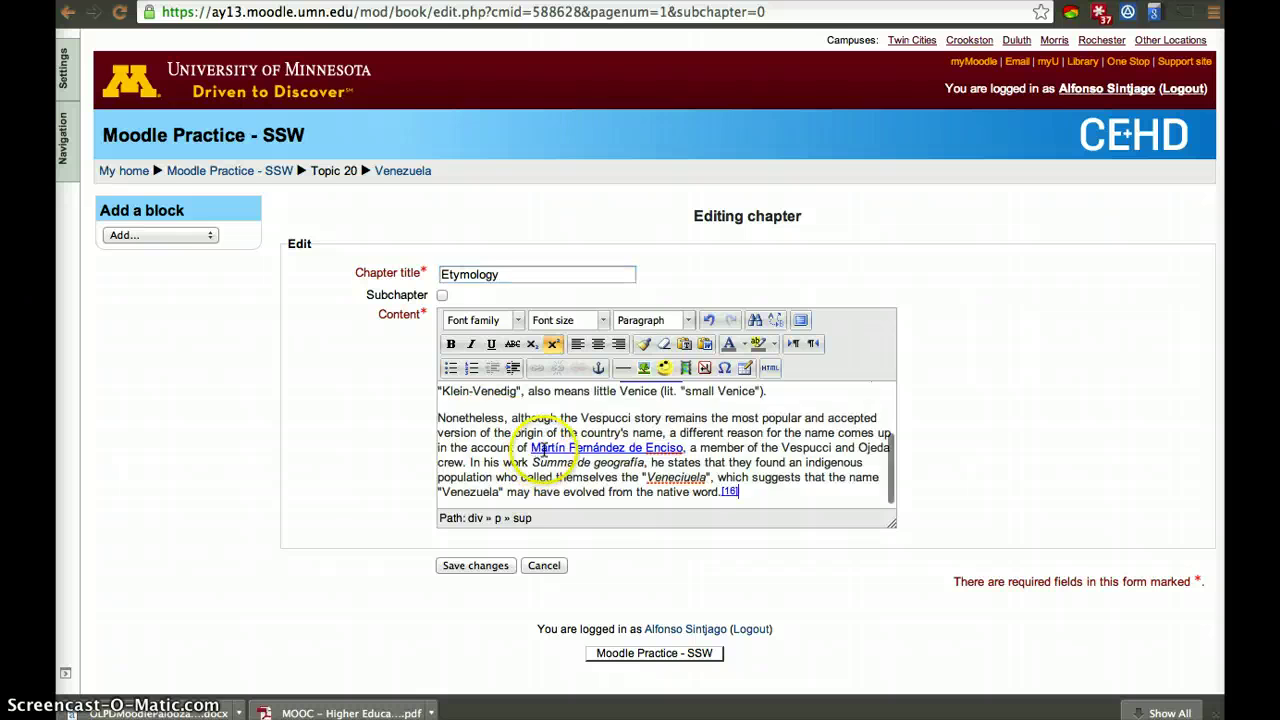
scroll(543, 449, up, 5)
click(475, 565)
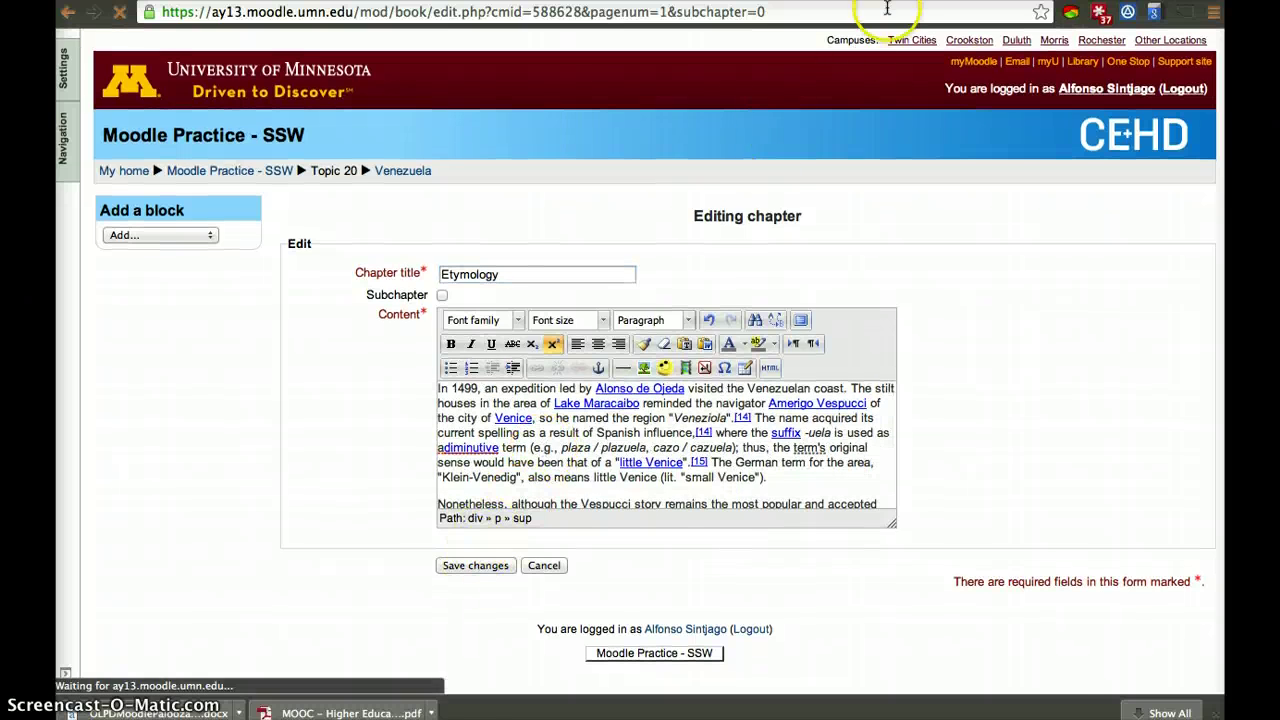
Copy the two opening paragraphs of the History section from the Wikipedia article, up to the Colonization heading.
key(ctrl+Tab)
scroll(668, 420, down, 5)
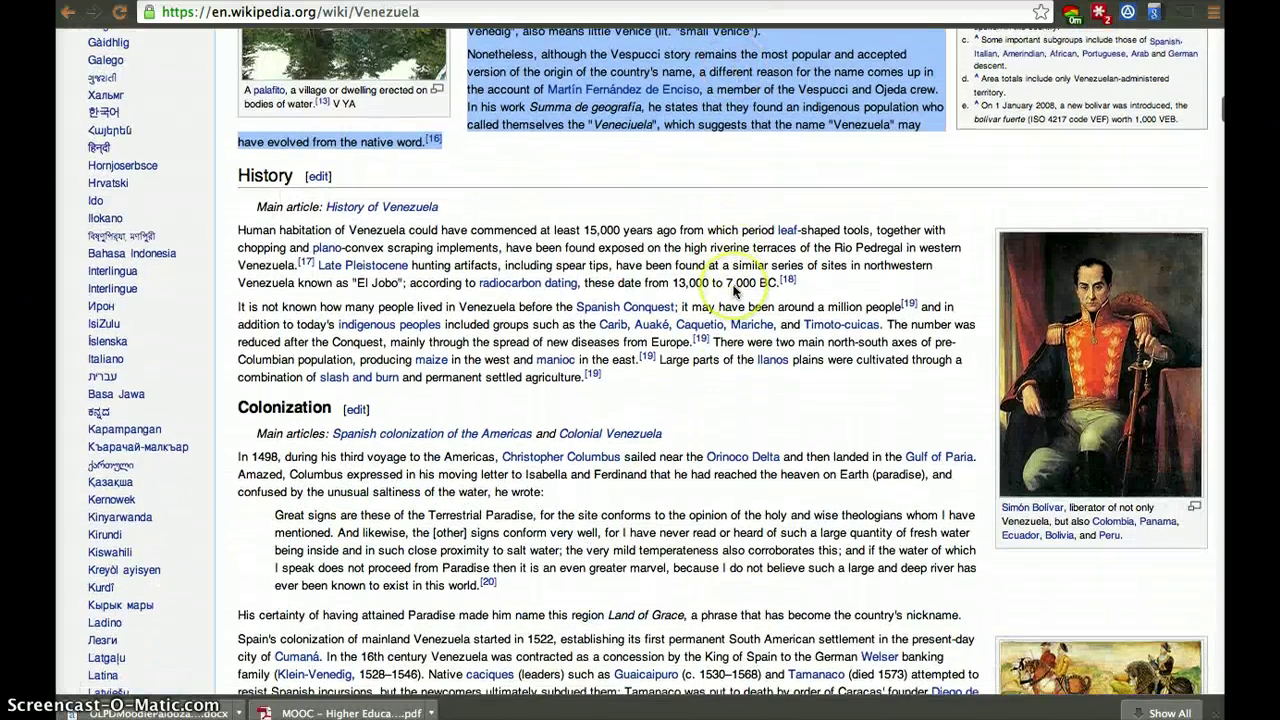
drag(603, 384, 236, 237)
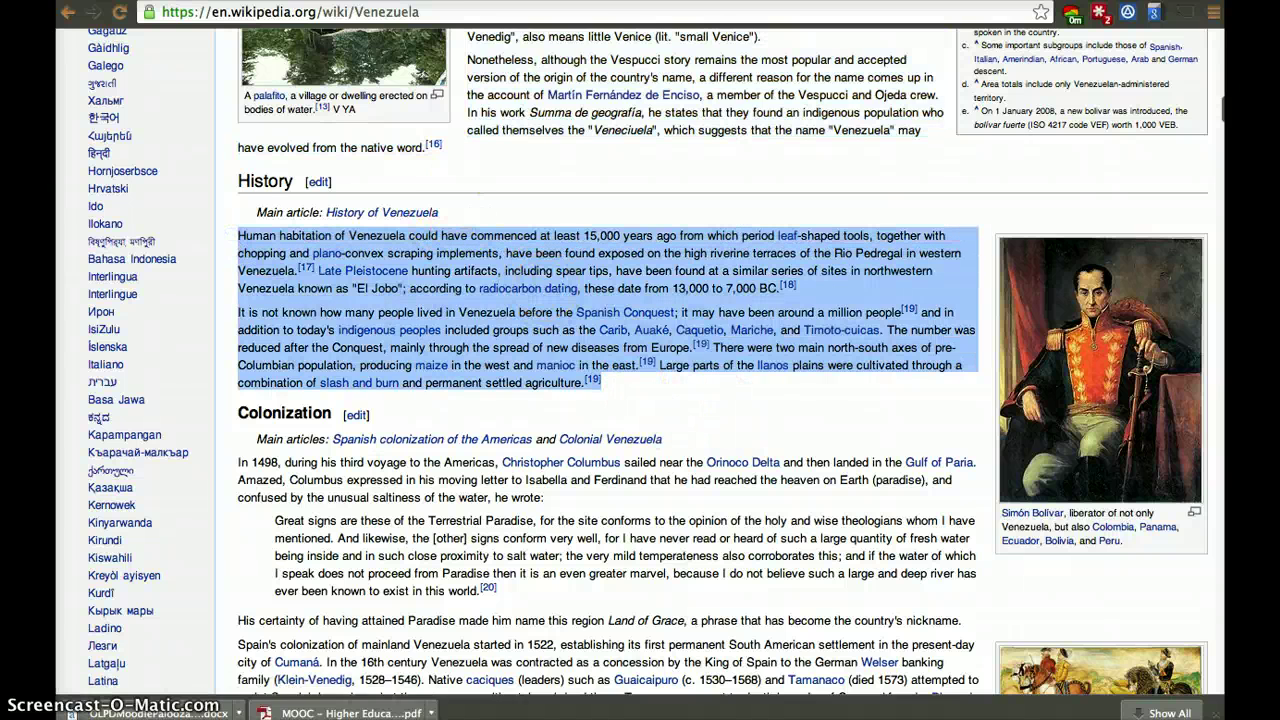
Look through the Wikipedia article's History subsections to see how the section is structured.
scroll(571, 176, down, 10)
scroll(571, 176, up, 6)
scroll(571, 176, up, 4)
scroll(560, 220, down, 10)
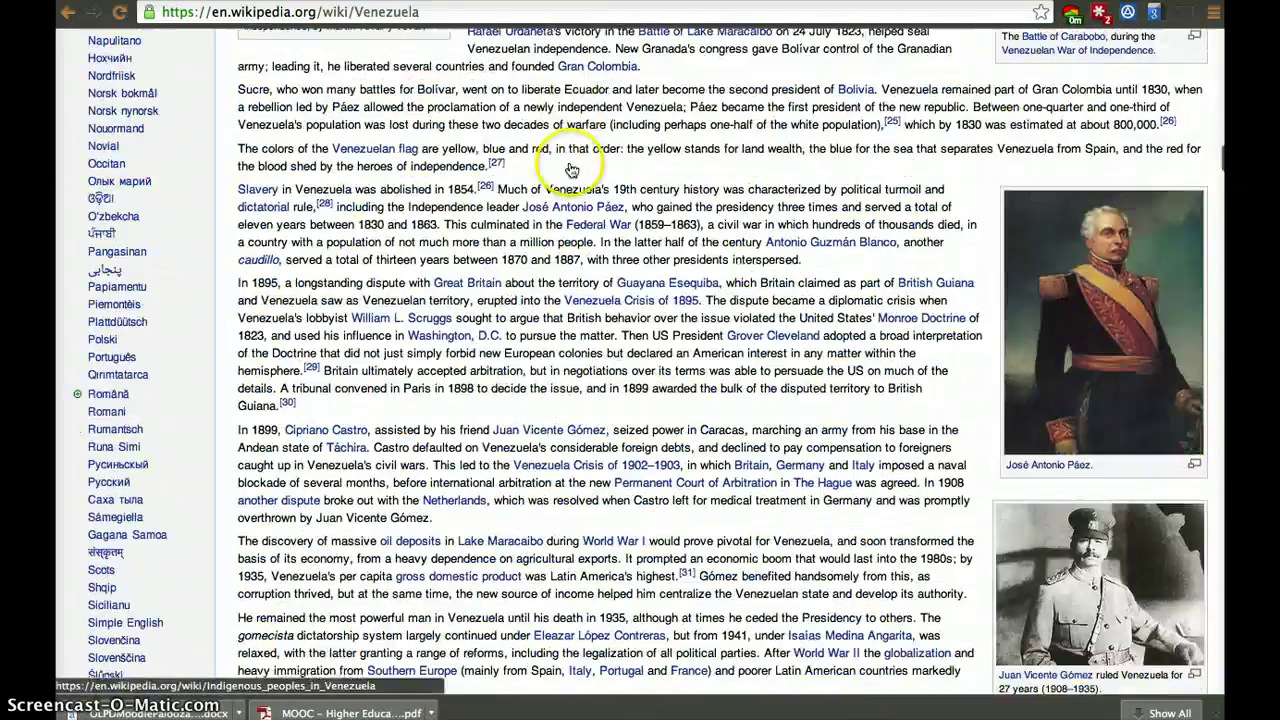
scroll(553, 270, down, 10)
scroll(554, 254, up, 8)
scroll(554, 254, up, 10)
scroll(557, 240, down, 5)
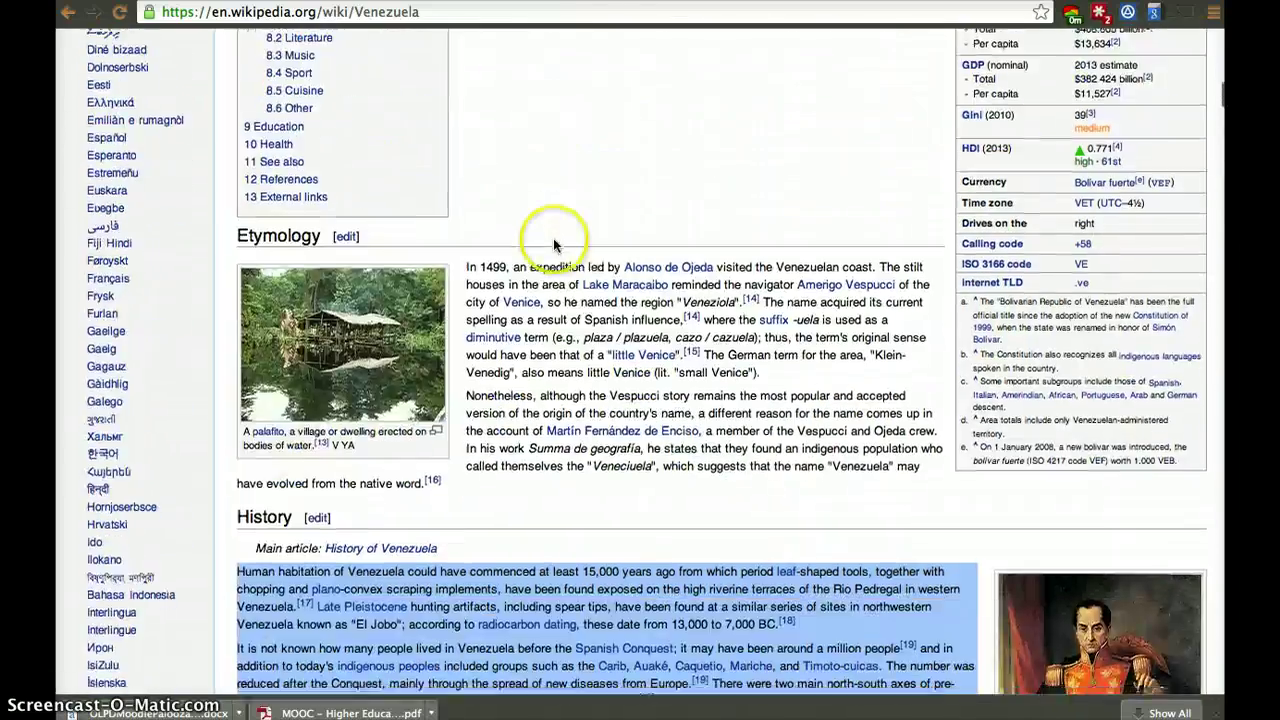
Add a chapter titled "History" after the Etymology chapter in the Moodle book, paste the copied text as its content, and save it.
key(ctrl+Tab)
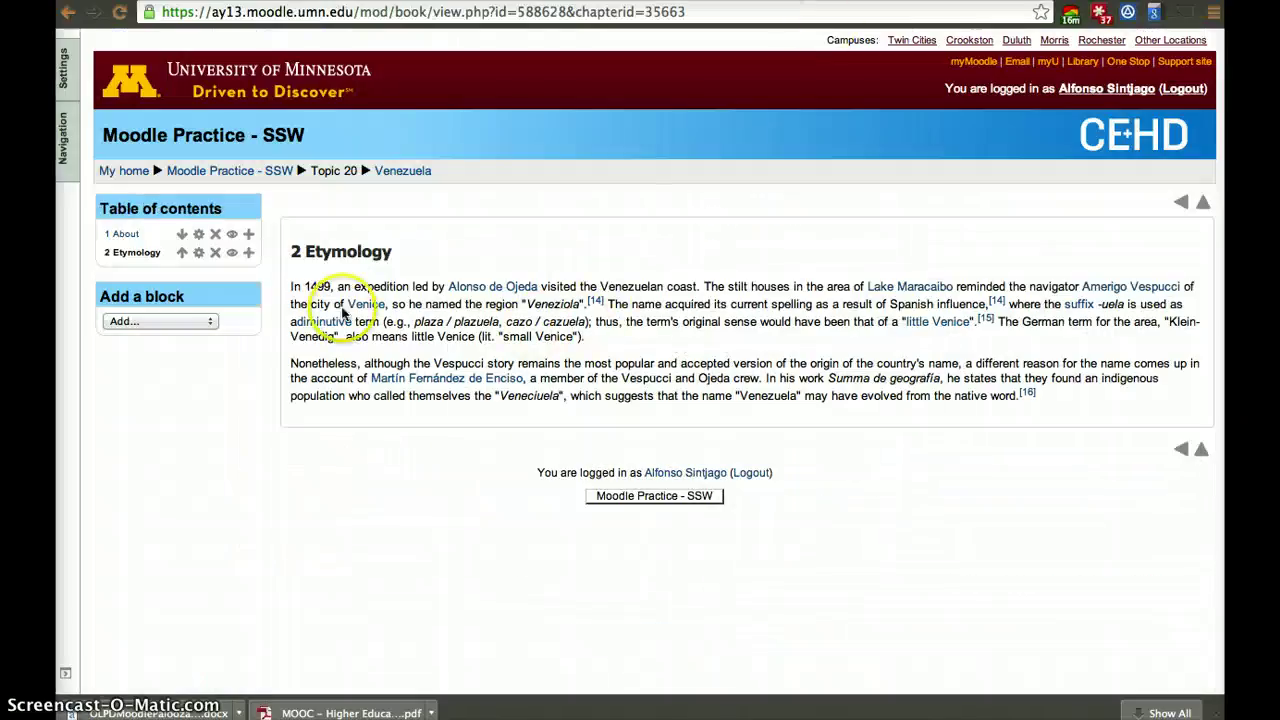
click(248, 254)
click(480, 274)
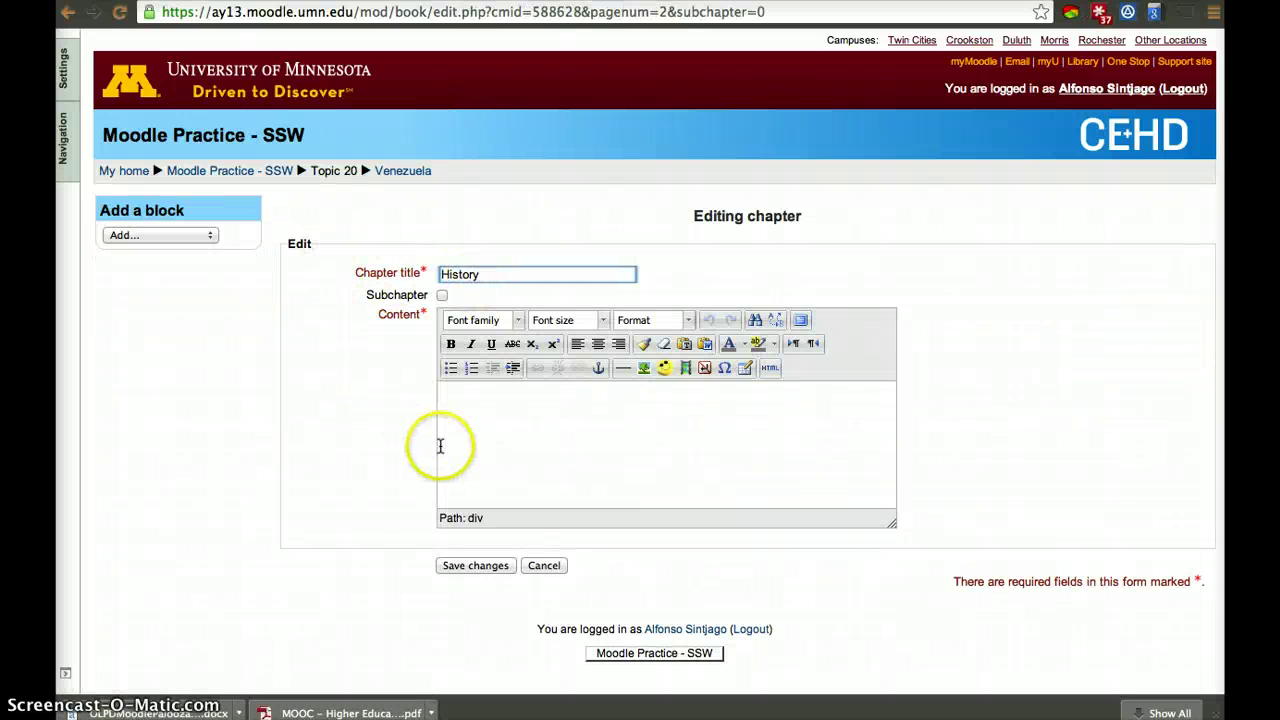
text(It is not known how many people lived in Venezuela before the Spanish Conquest; it may have been around a million people[19] and in addition to today's indigenous peoples included groups such as the Carib, Auaké, Caquetio, Mariche, and Timoto-cuicas. The number was reduced after the Conquest, mainly through the spread of new diseases from Europe.[19] There were two main north-south axes of pre-Columbian population, producing maize in the west and manioc in the east.[19] Large parts of the llanos plains were cultivated through a combination of slash and burn and permanent settled agriculture.[19])
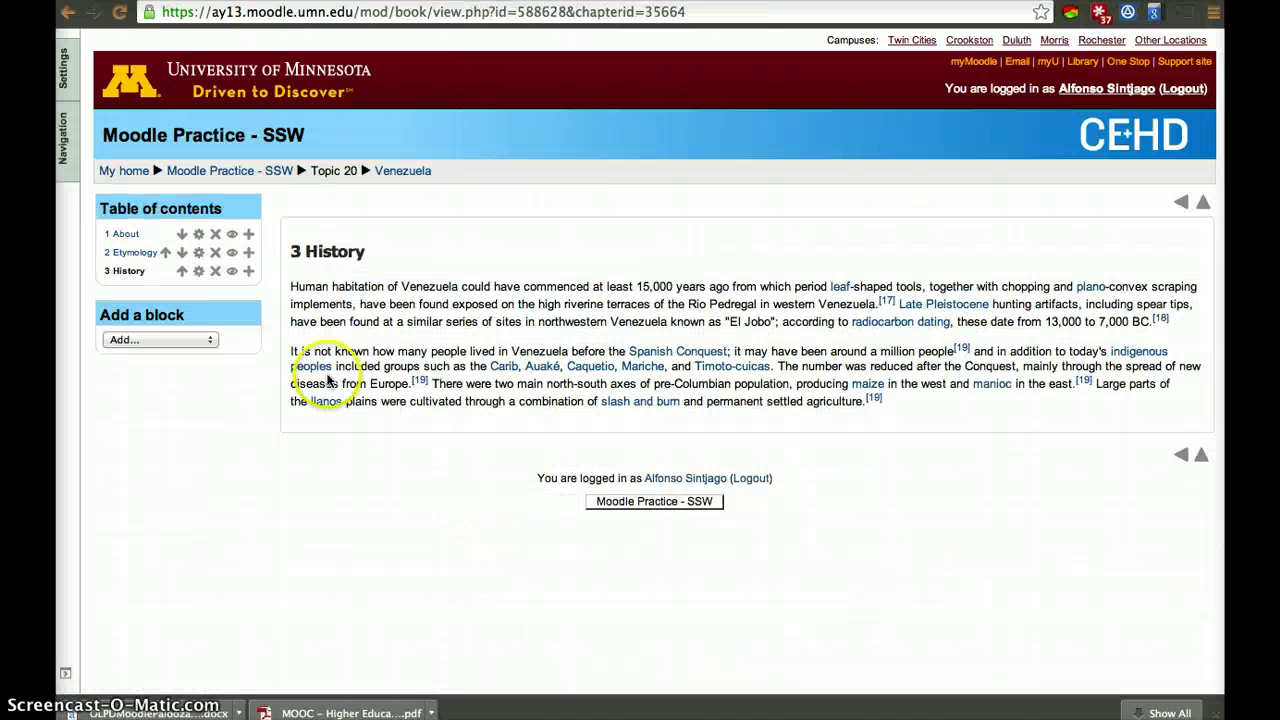
Start a new subchapter after the History chapter and copy the Colonization section's text and images from the Wikipedia article.
click(248, 272)
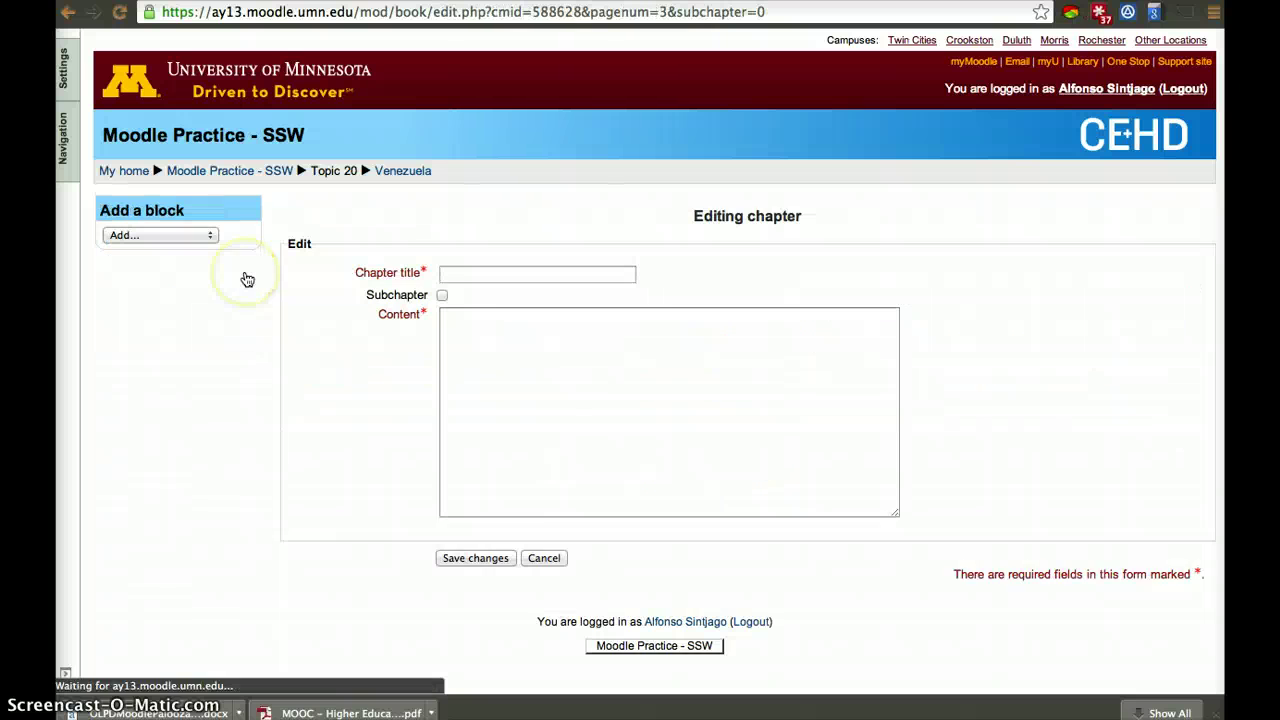
click(440, 295)
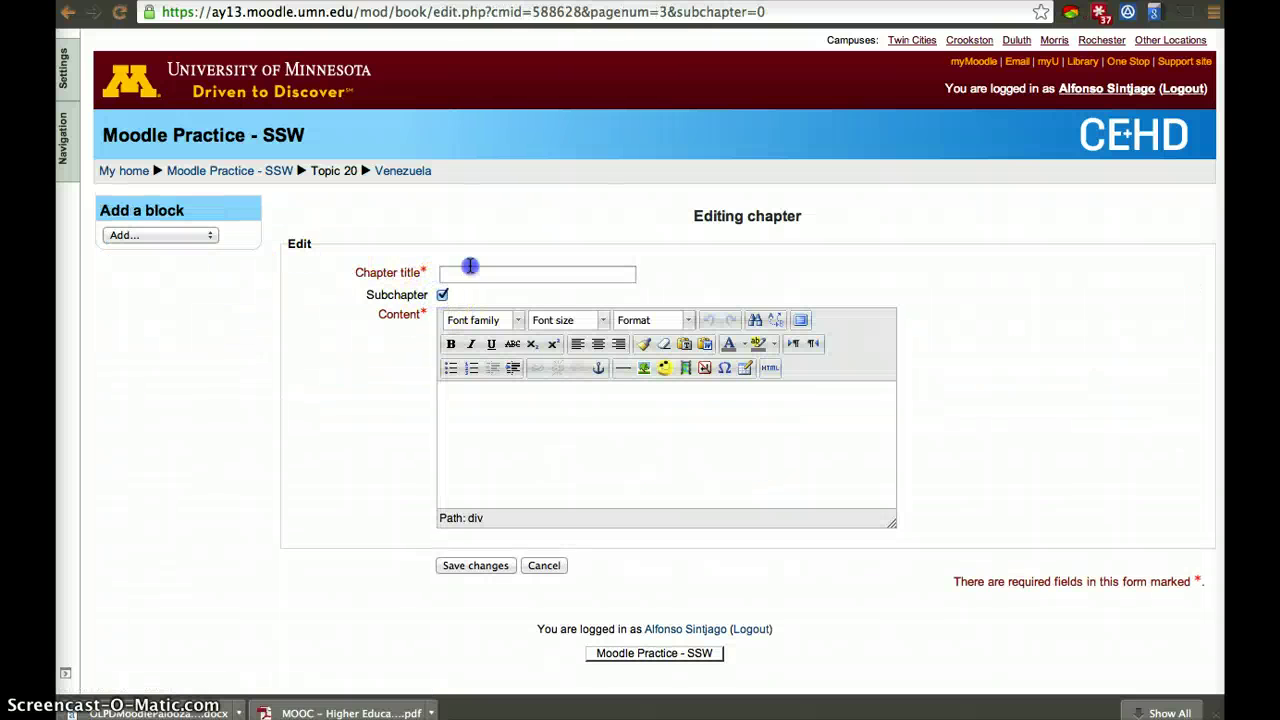
key(ctrl+Tab)
scroll(737, 414, down, 5)
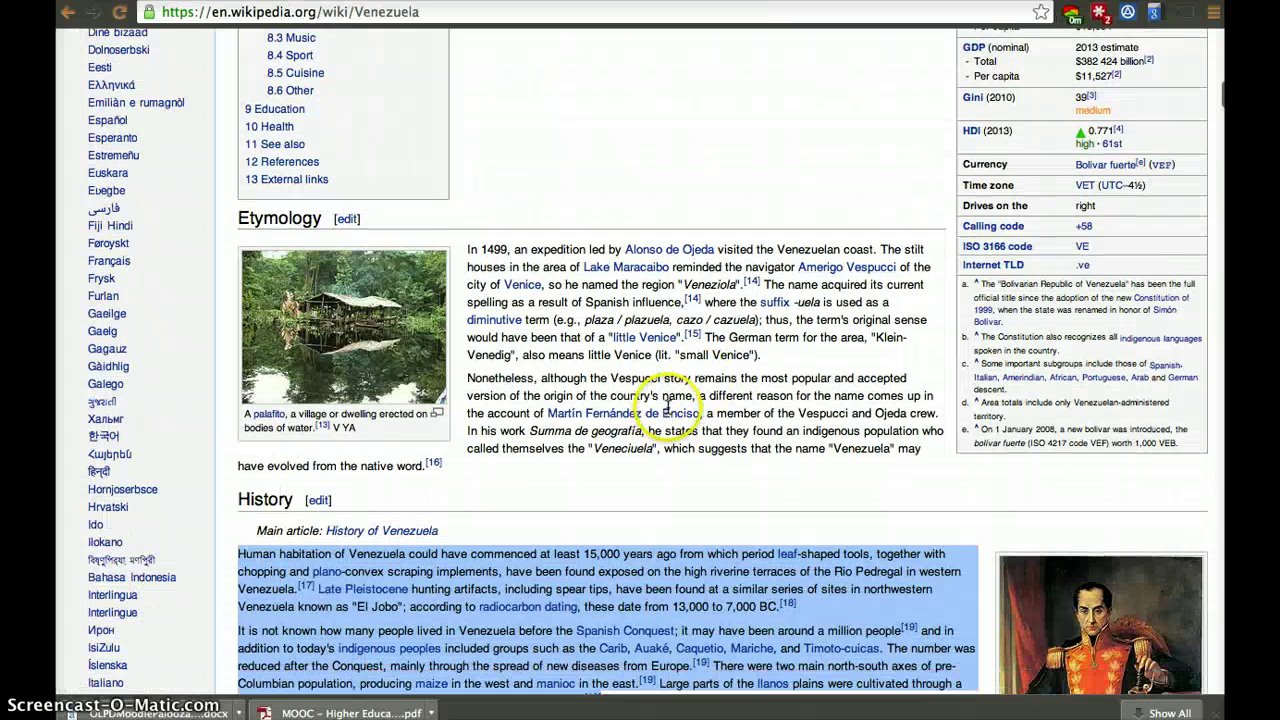
scroll(598, 483, down, 3)
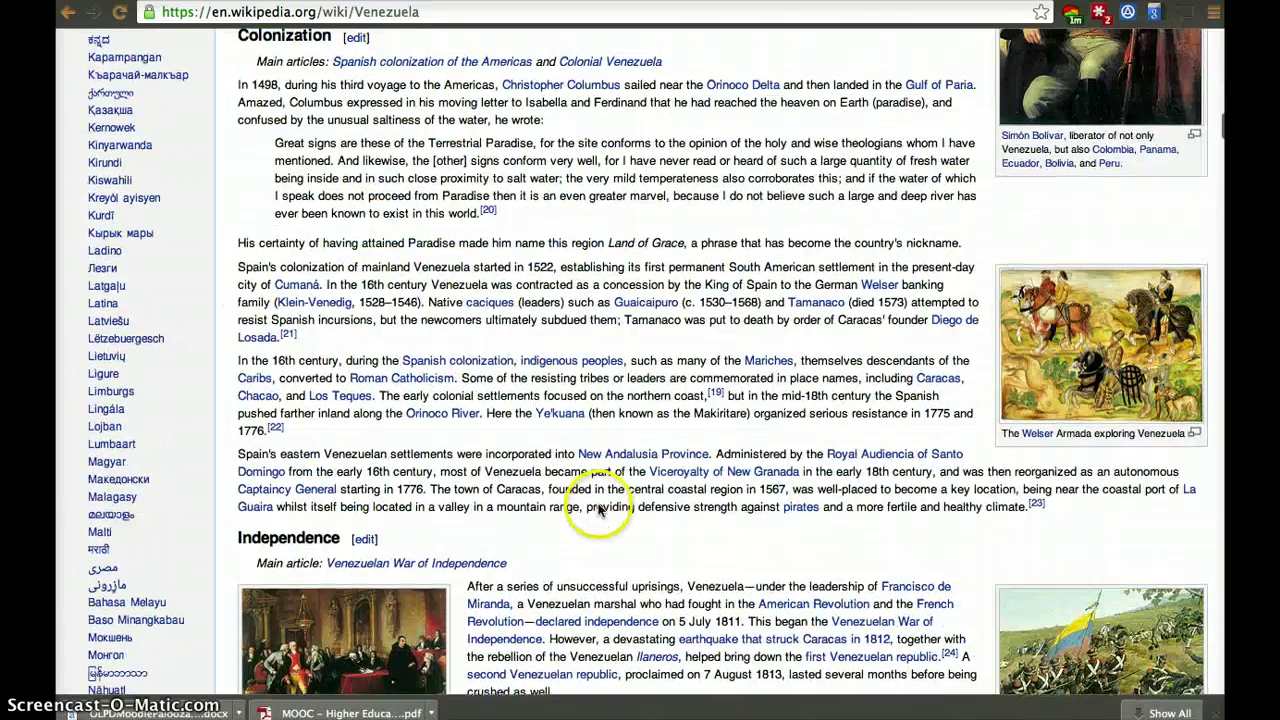
drag(1066, 510, 234, 410)
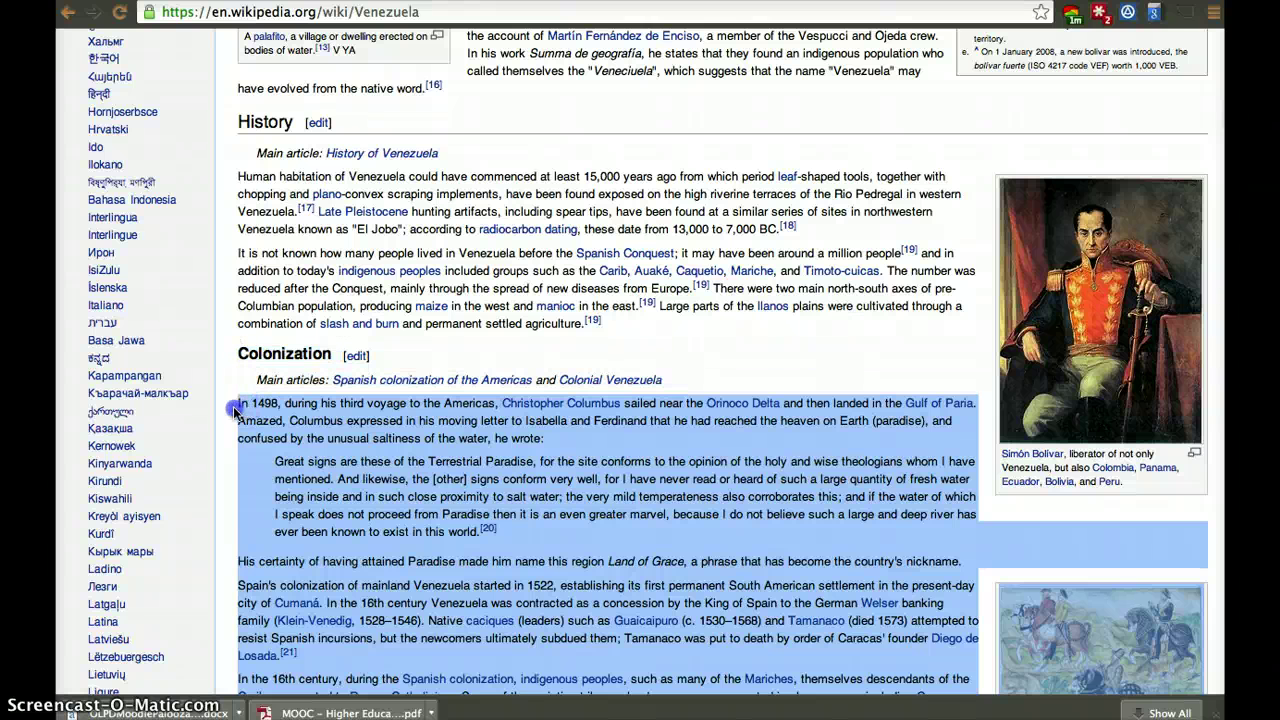
Paste the copied Colonization text and images into the new Moodle subchapter, title it "Colonization", and save it.
key(ctrl+Tab)
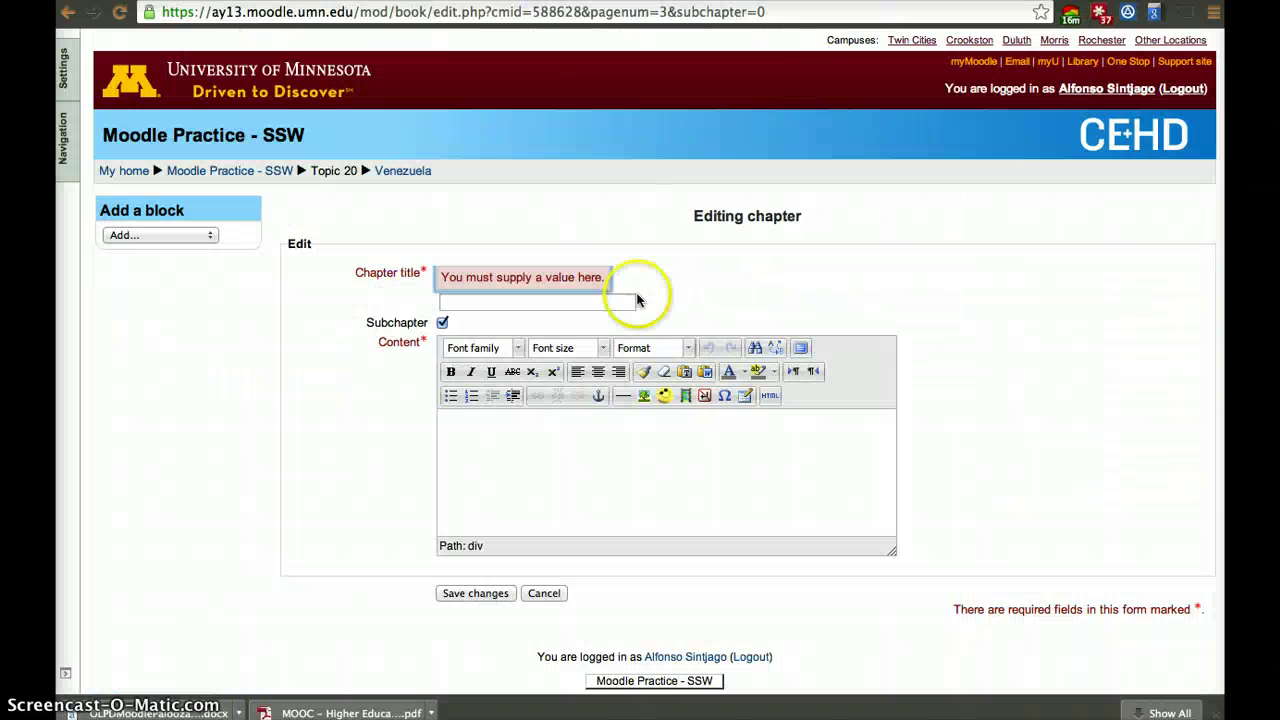
key(super+v)
click(496, 298)
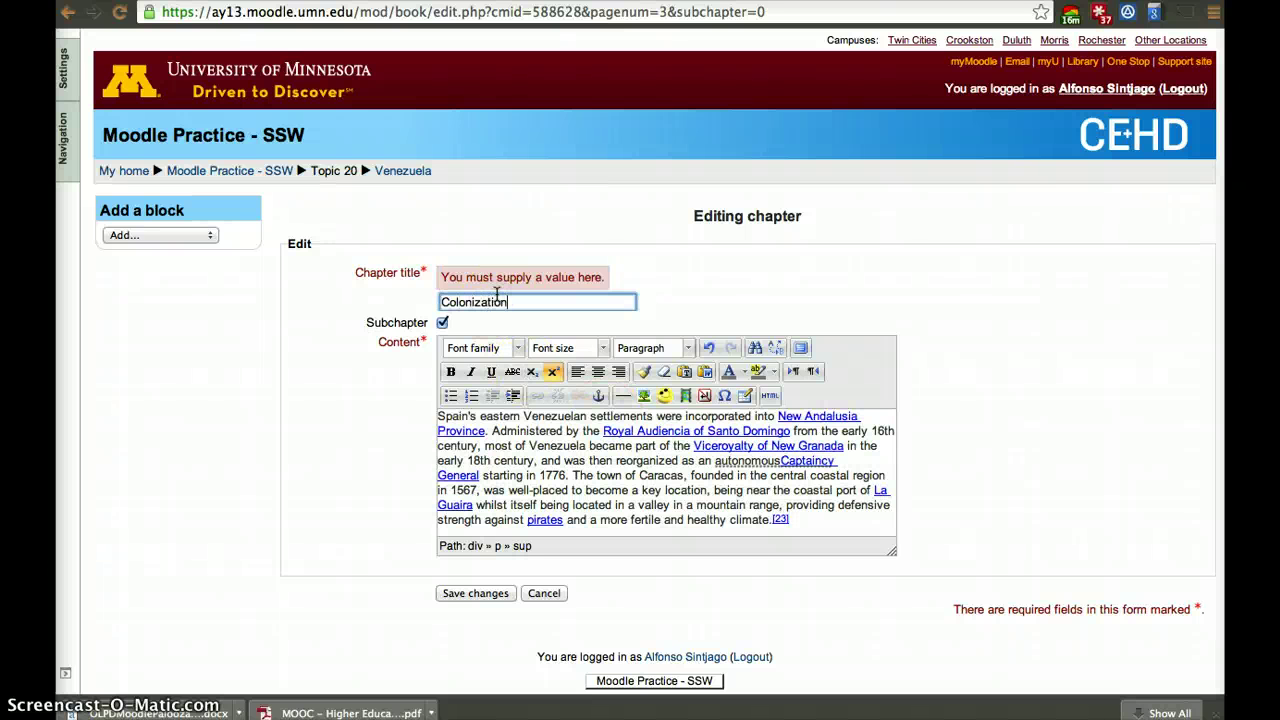
click(472, 596)
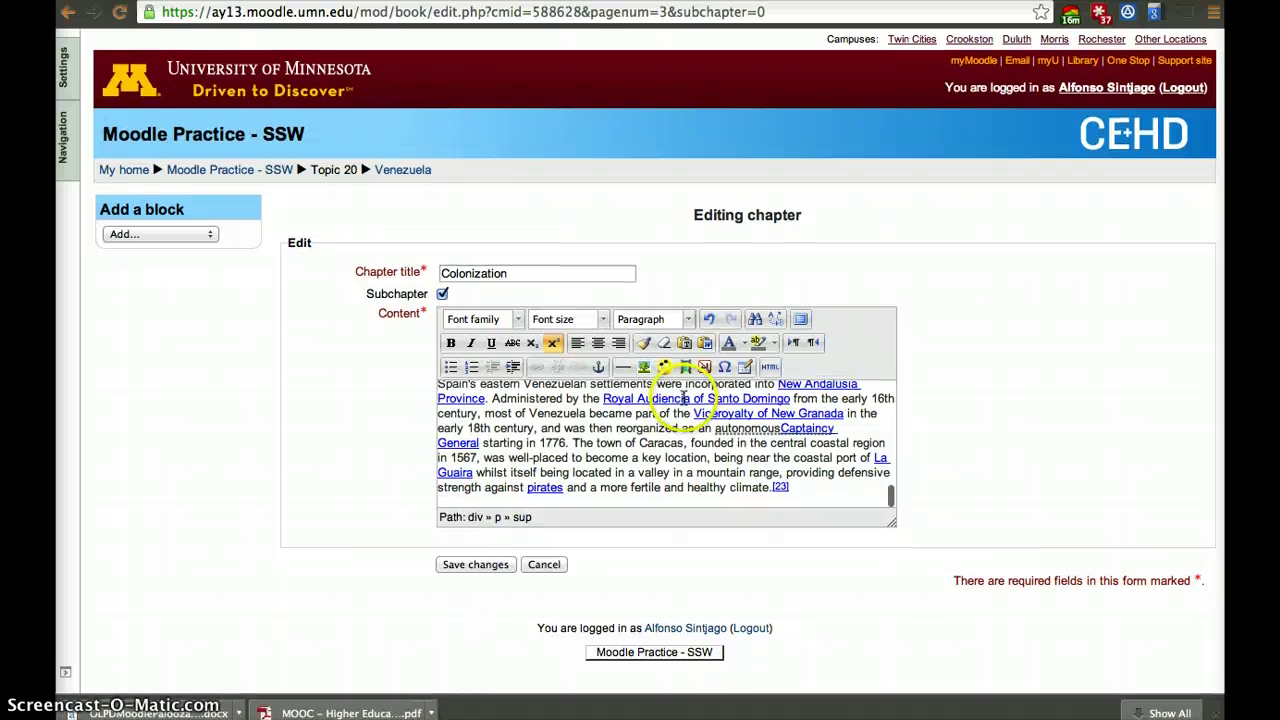
scroll(682, 457, up, 5)
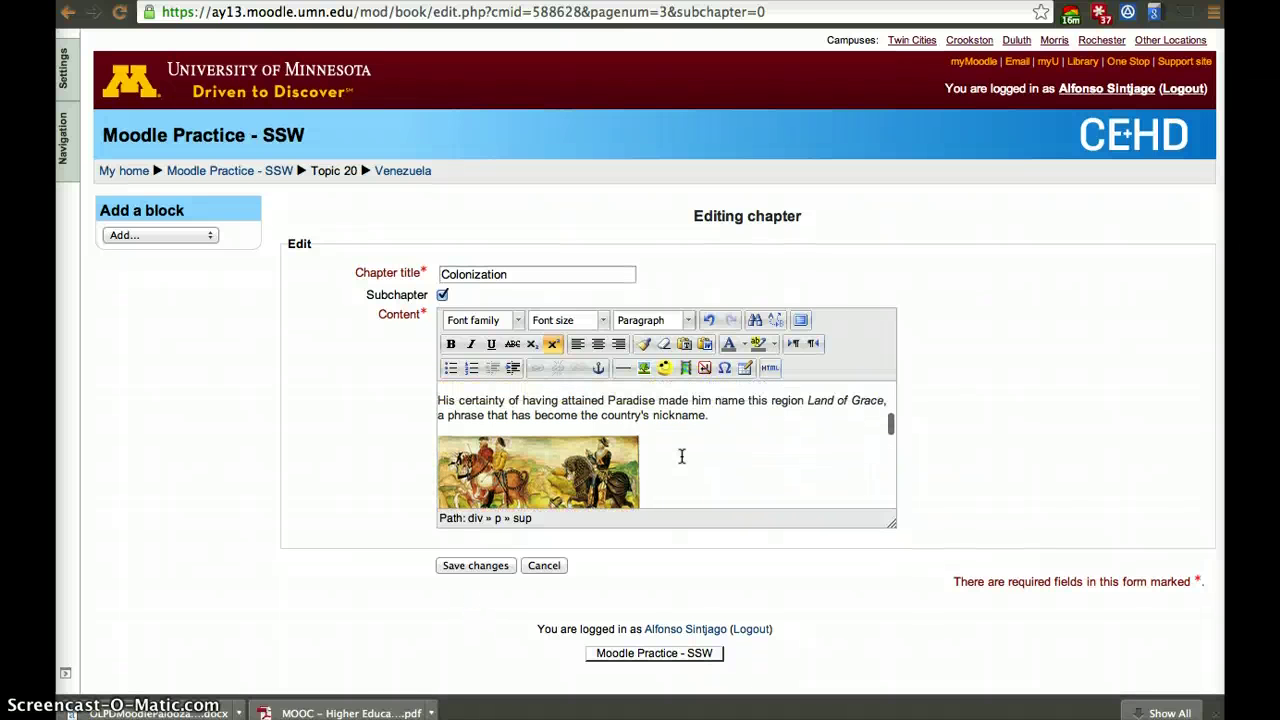
click(488, 566)
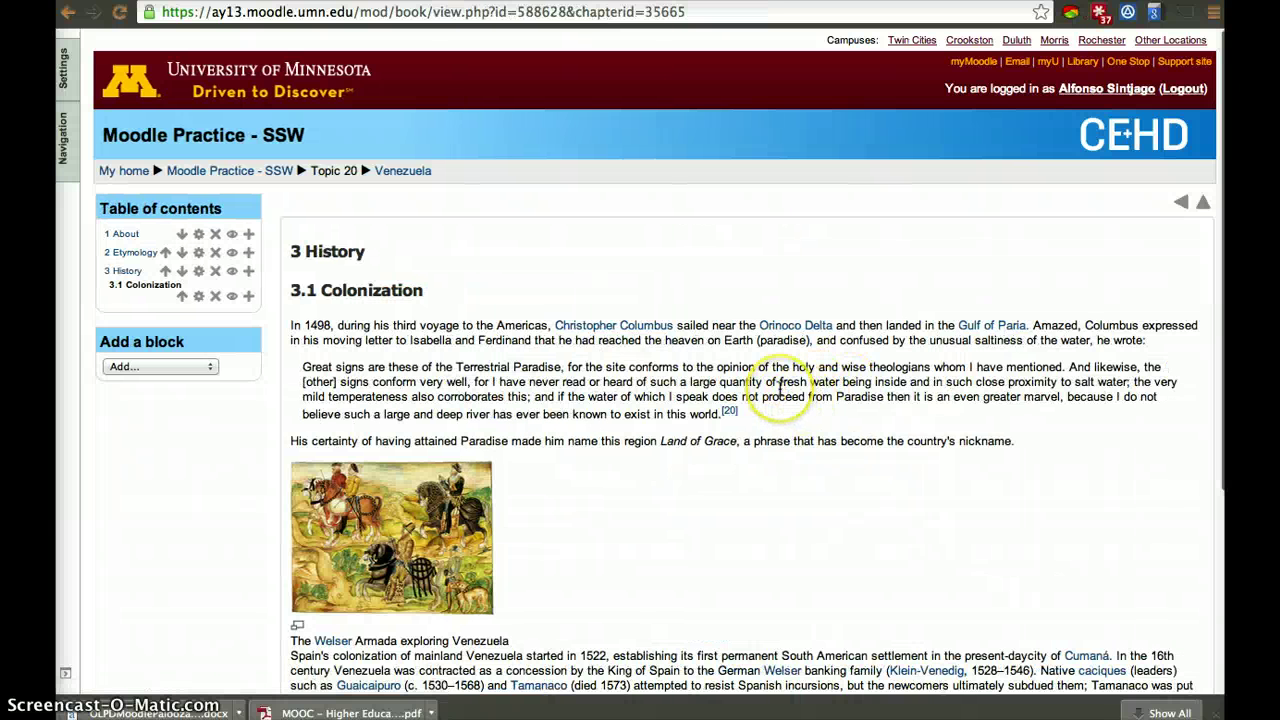
Start another subchapter directly after the History chapter and copy the Independence section's text and images from the Wikipedia article.
scroll(780, 389, down, 1)
scroll(780, 389, down, 3)
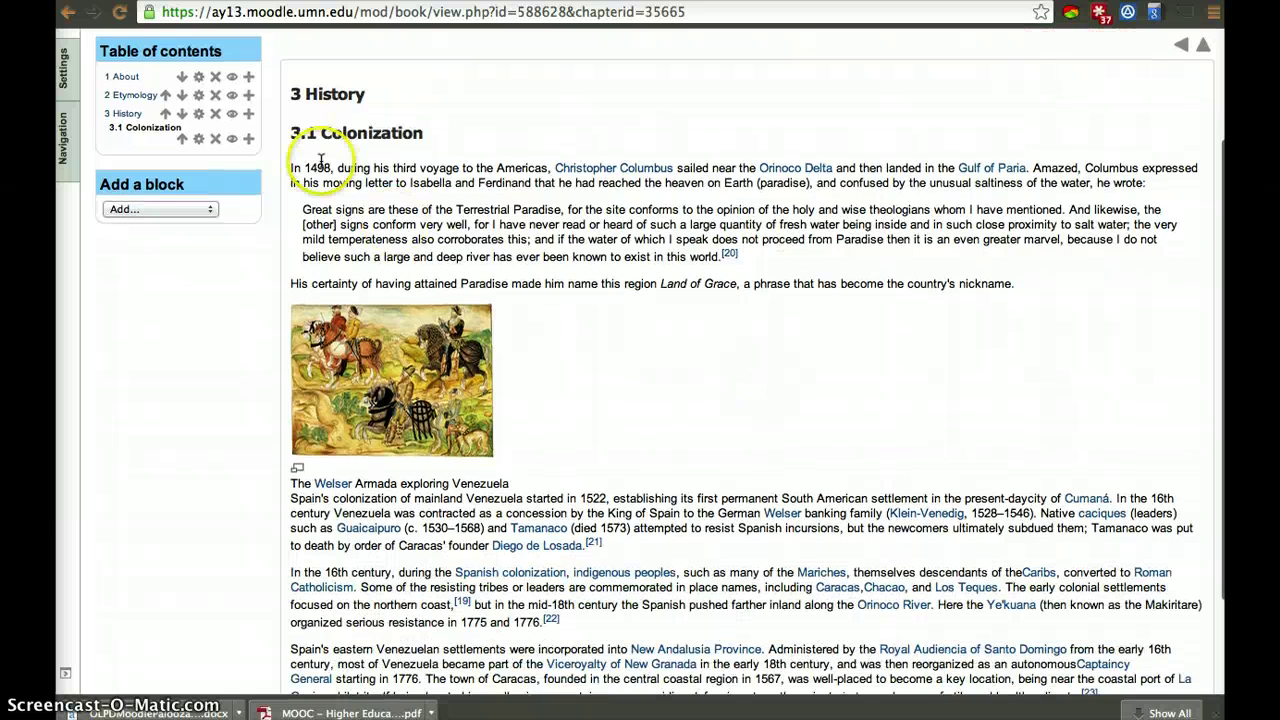
click(250, 116)
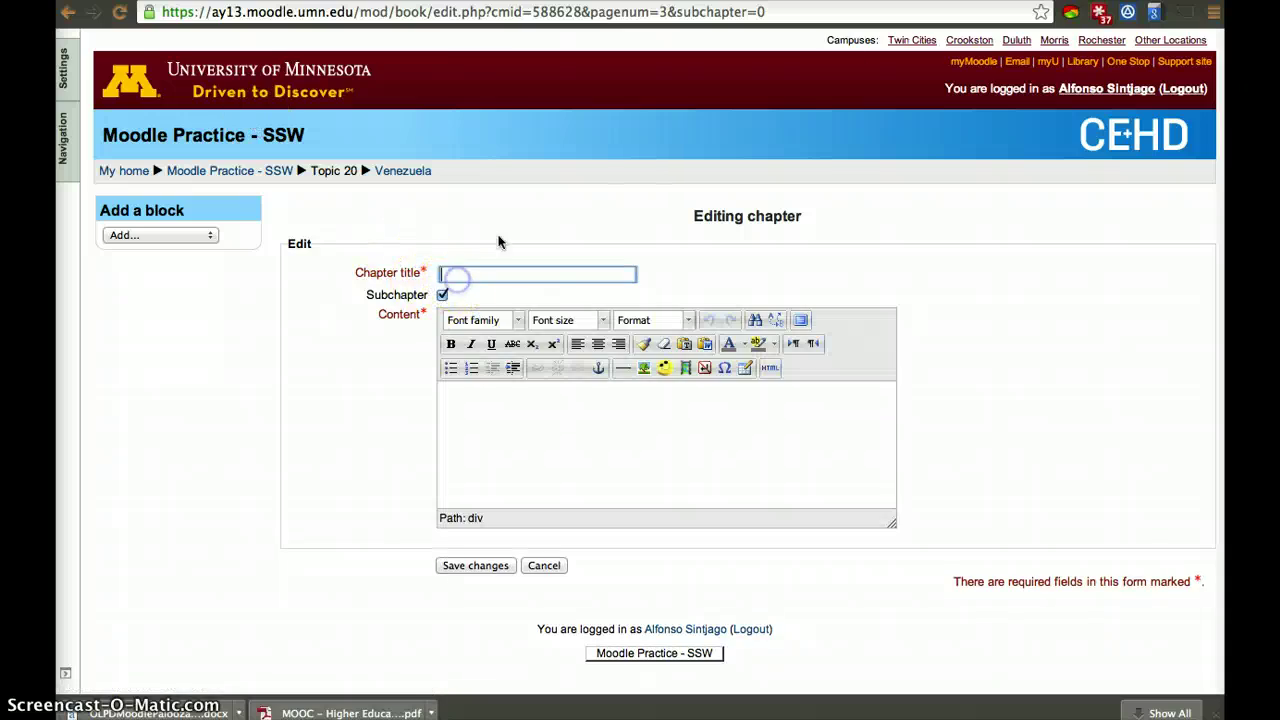
key(ctrl+Tab)
scroll(622, 450, down, 15)
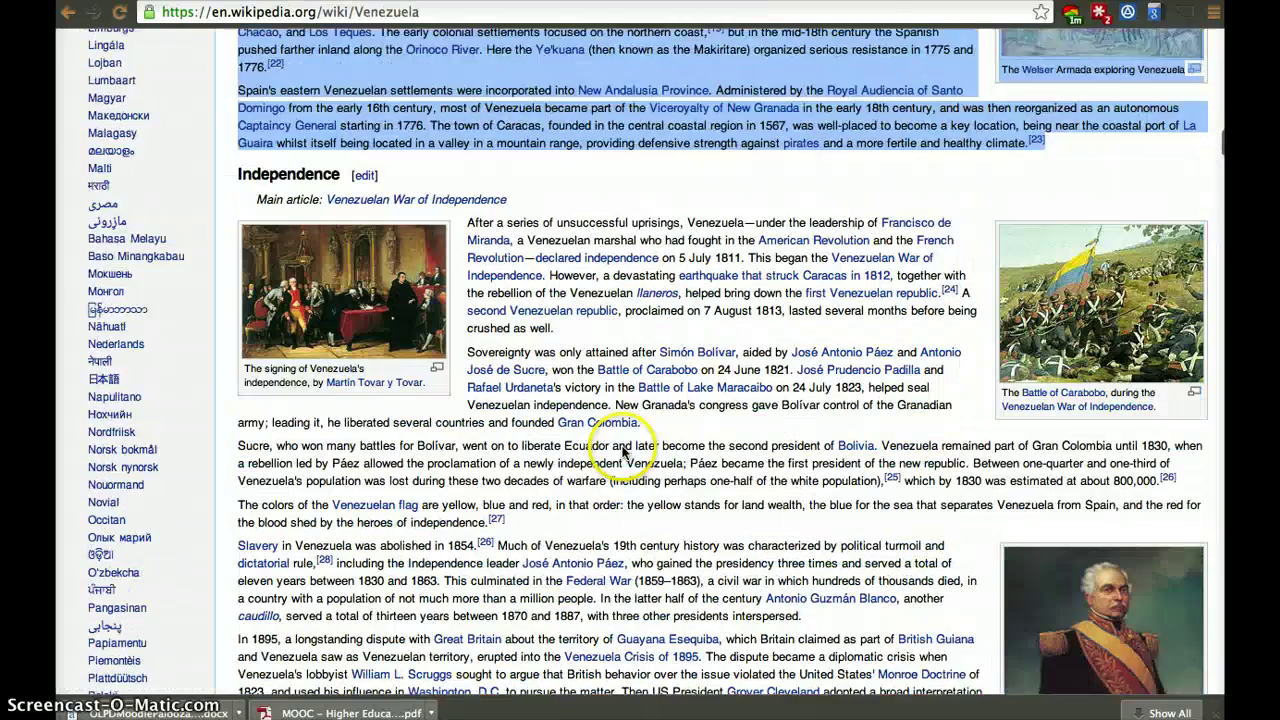
scroll(622, 455, down, 8)
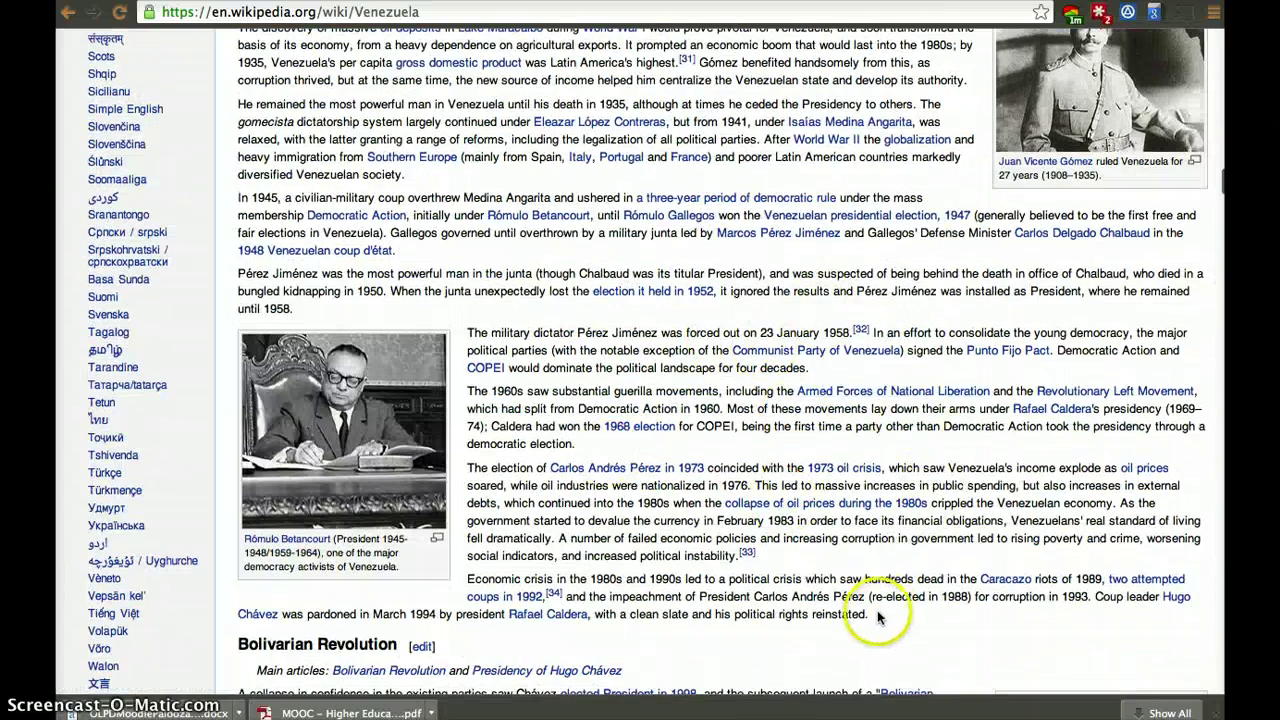
drag(872, 597, 548, 200)
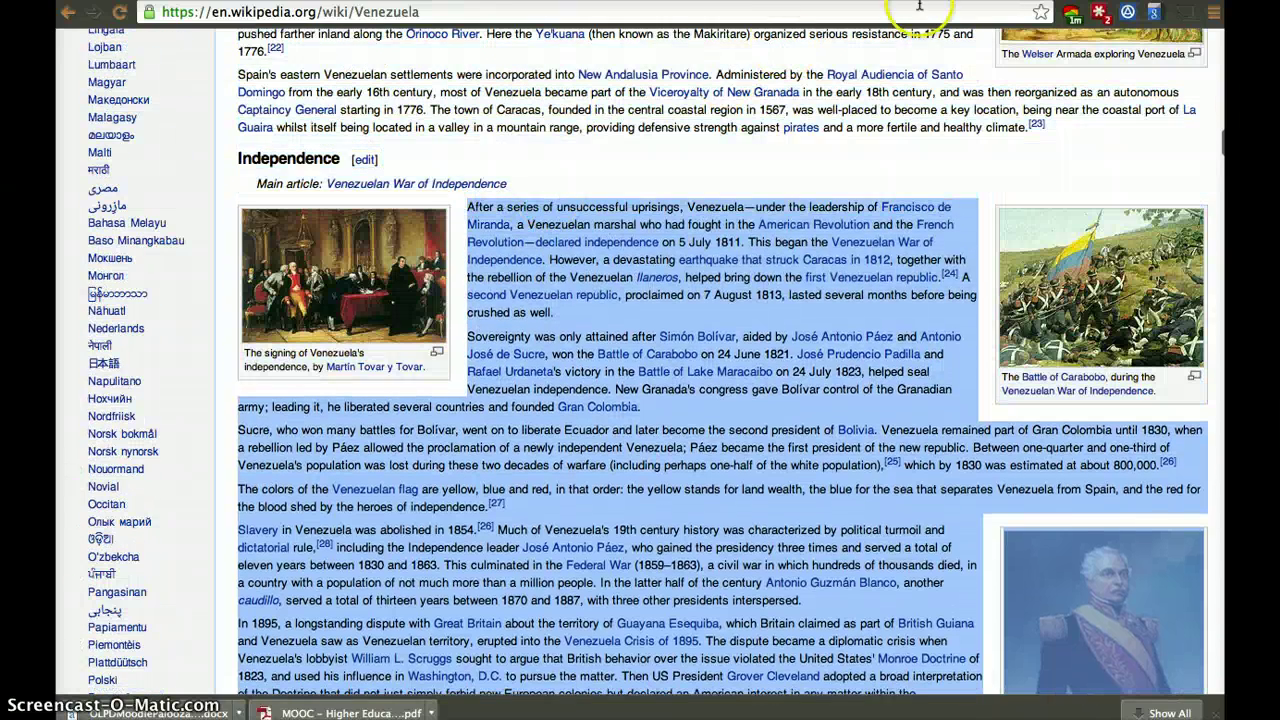
key(ctrl+c)
Paste the copied Independence content into the new Moodle subchapter, title it "Independence", and save it.
key(ctrl+Tab)
click(586, 449)
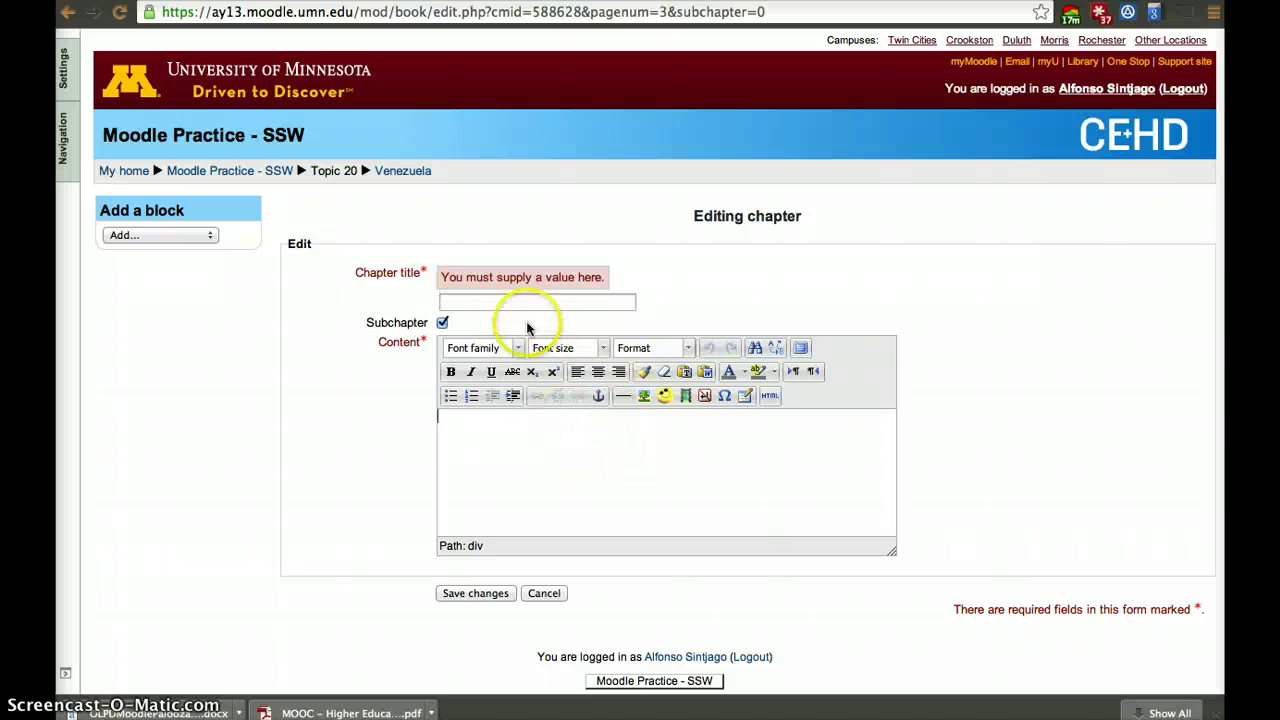
key(ctrl+v)
click(514, 300)
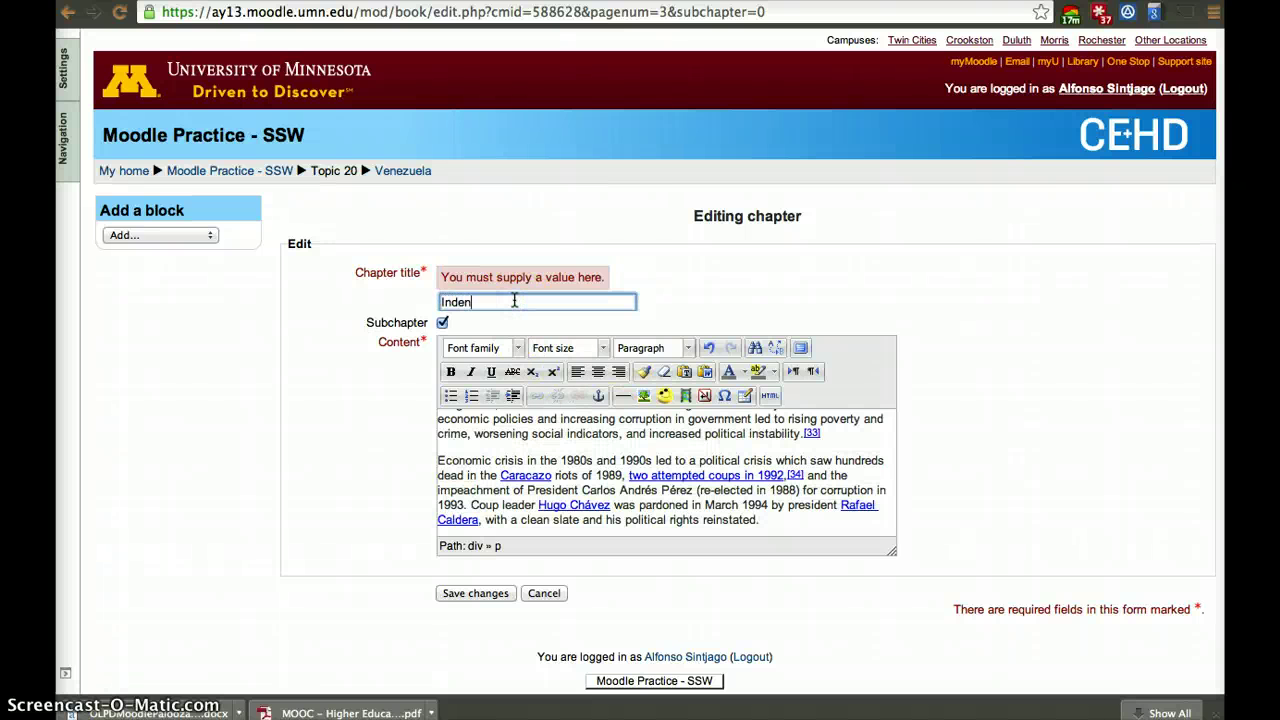
text(Independence)
click(526, 453)
scroll(530, 445, down, 1)
scroll(543, 425, up, 10)
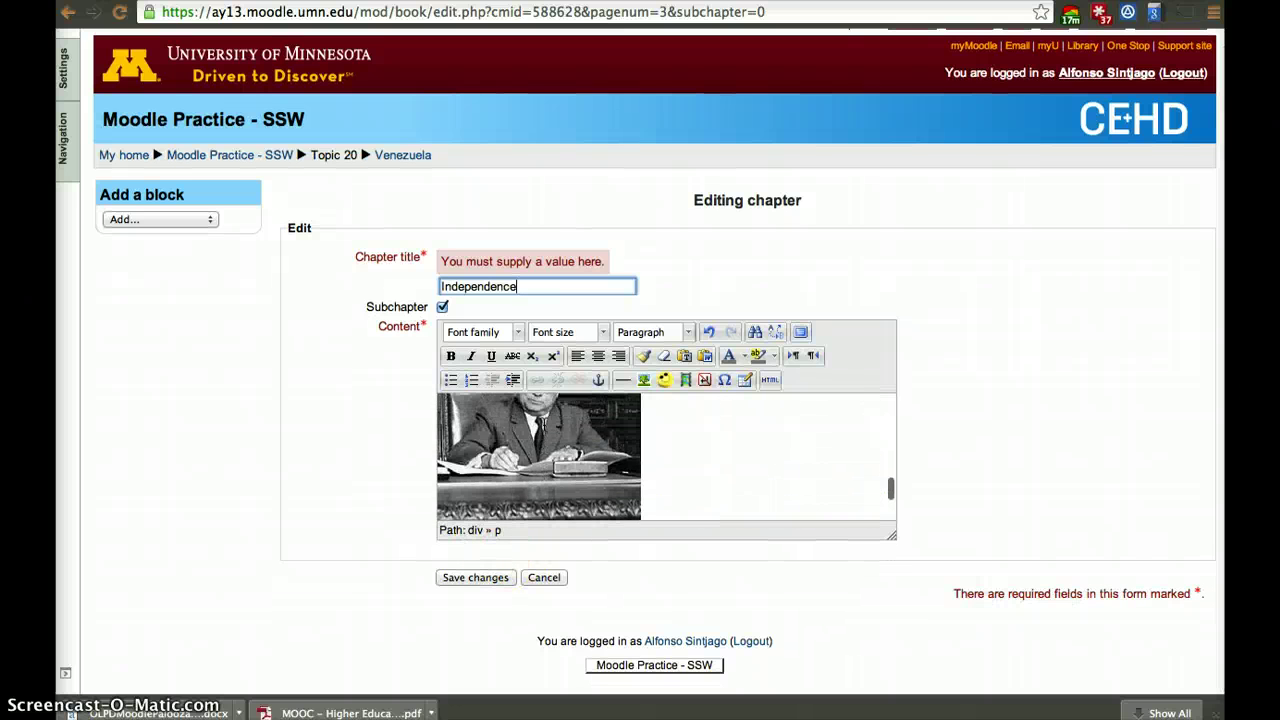
scroll(543, 425, down, 2)
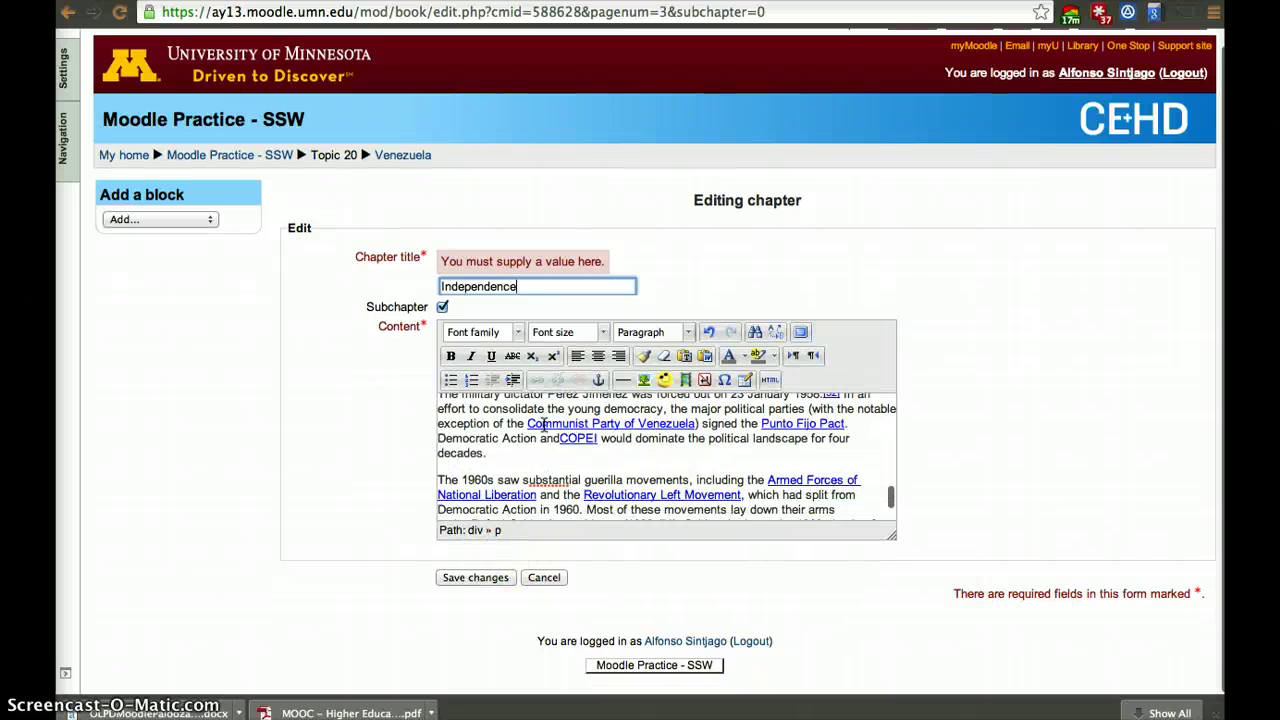
click(479, 580)
click(476, 563)
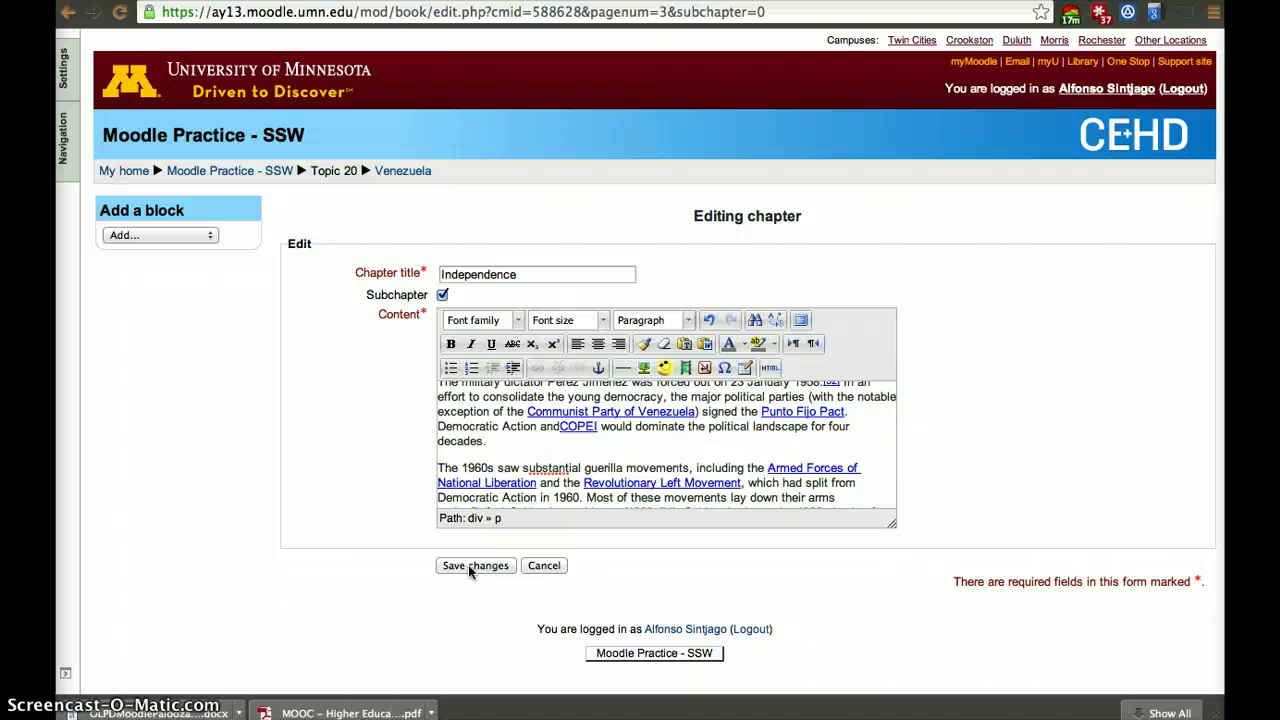
click(468, 565)
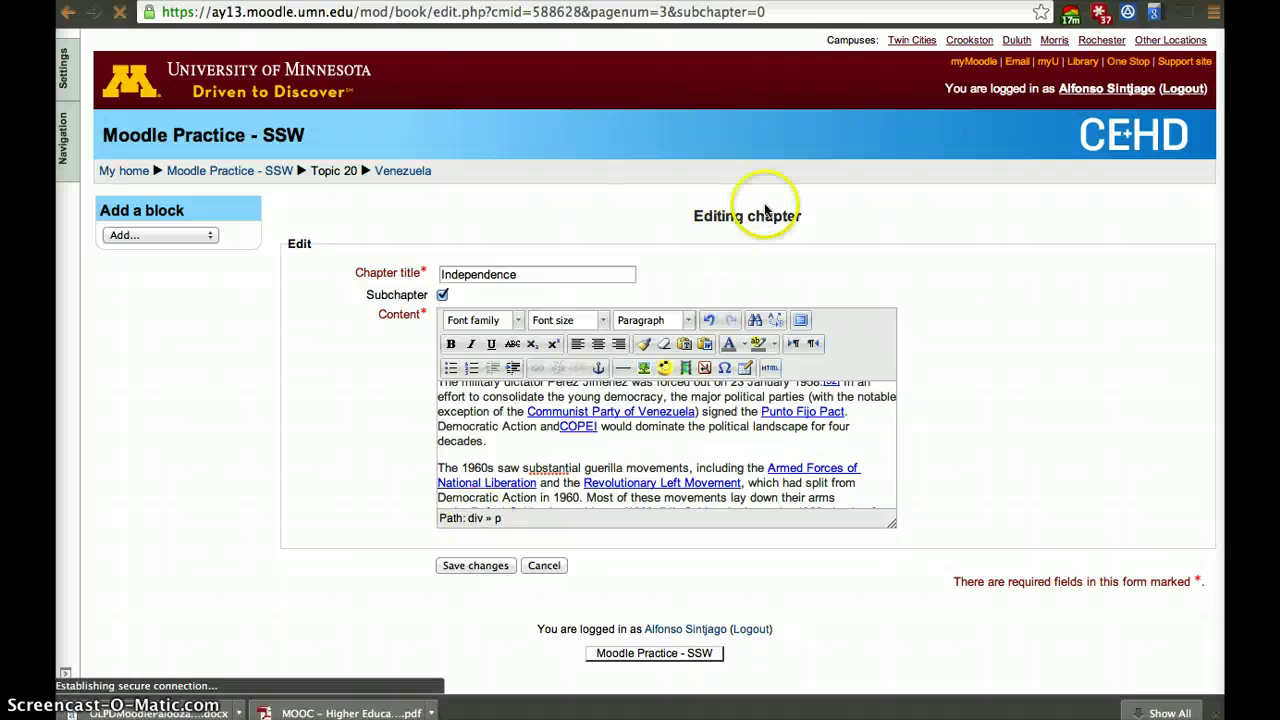
Copy the text of the Bolivarian Revolution section from the Wikipedia article, up to the Geography heading.
key(ctrl+Tab)
scroll(752, 516, down, 5)
scroll(752, 516, down, 5)
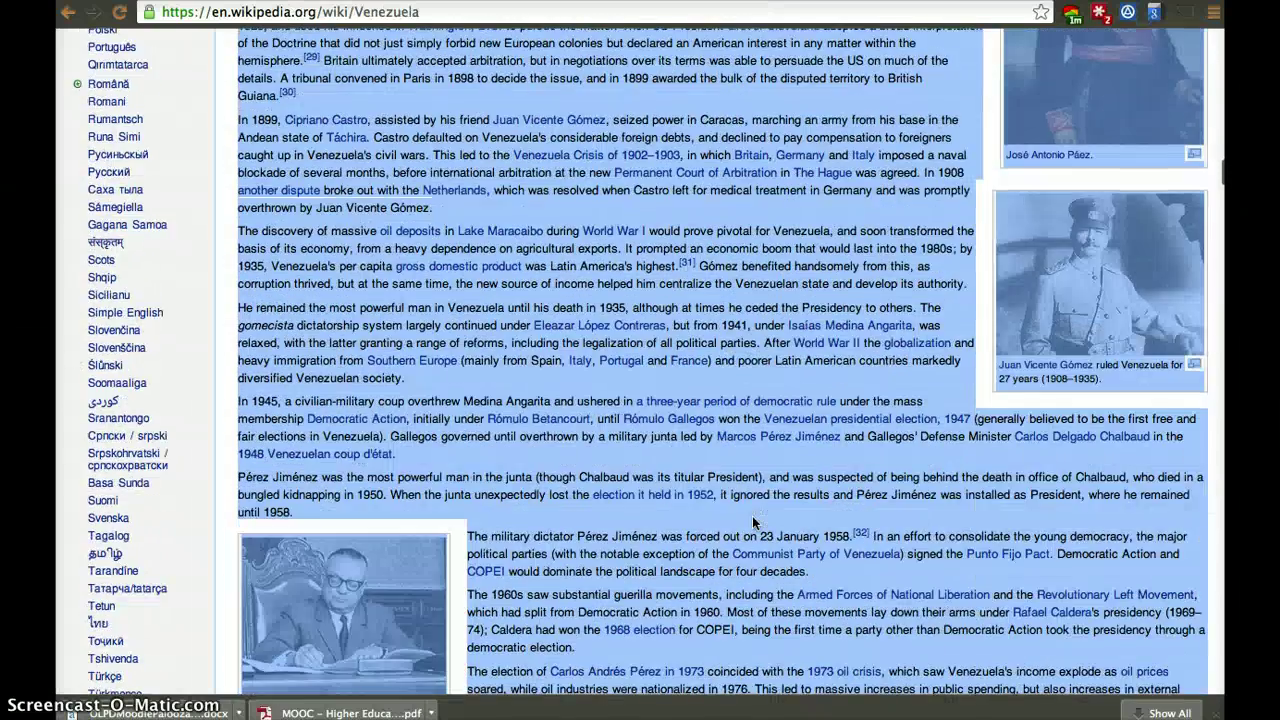
scroll(752, 516, down, 10)
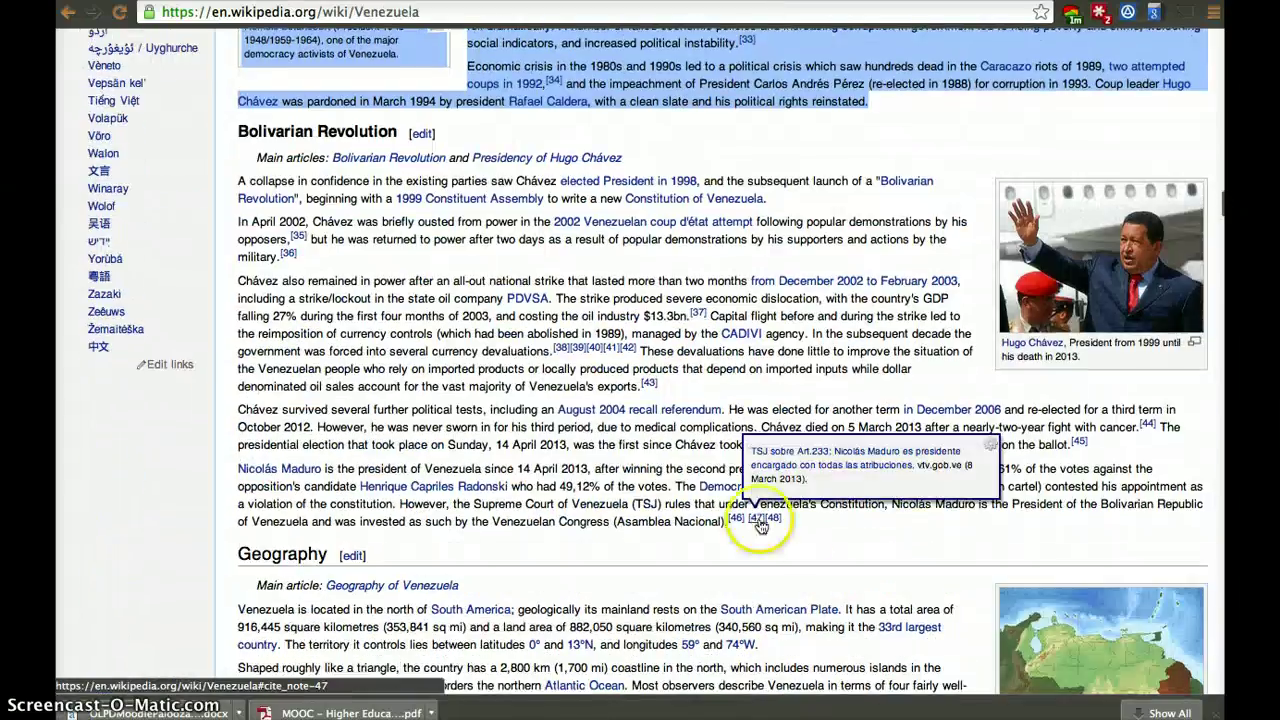
drag(820, 520, 232, 181)
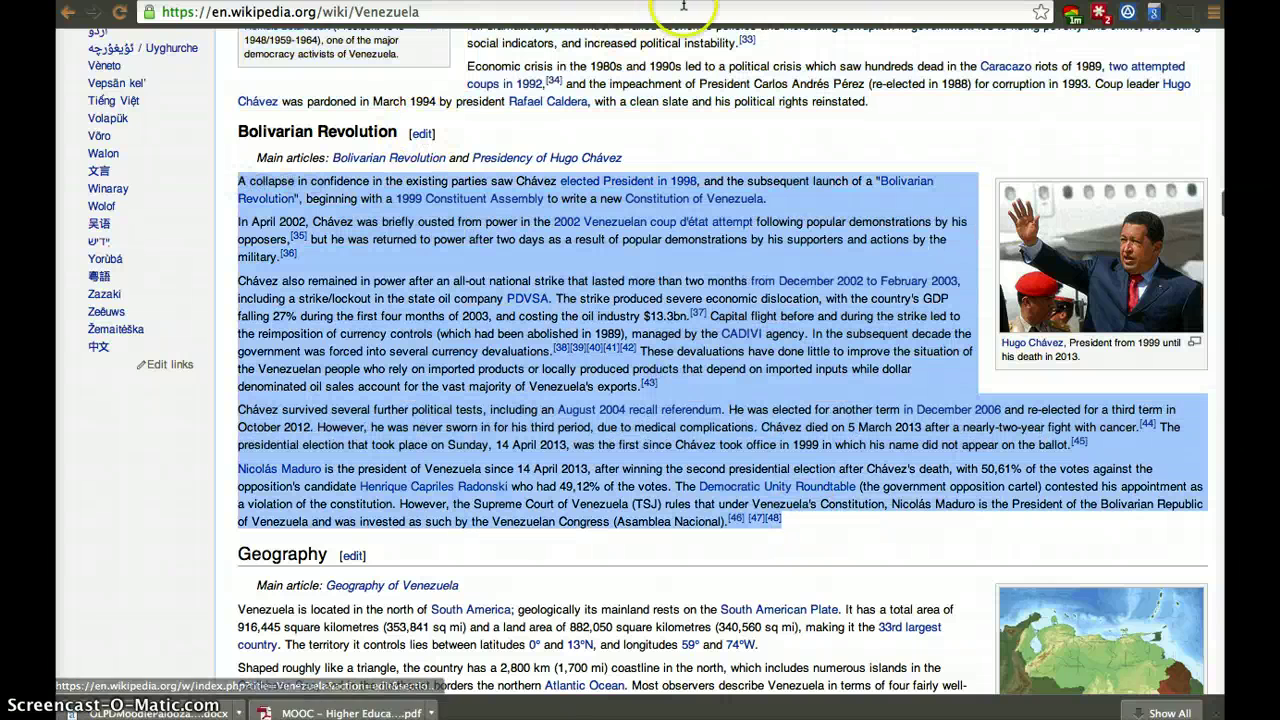
Add a subchapter titled "Bolivarian Revolution" directly after the History chapter in the Moodle book, paste the copied text as its content, and save it.
key(ctrl+Tab)
scroll(596, 325, down, 20)
scroll(597, 326, up, 18)
scroll(596, 325, up, 4)
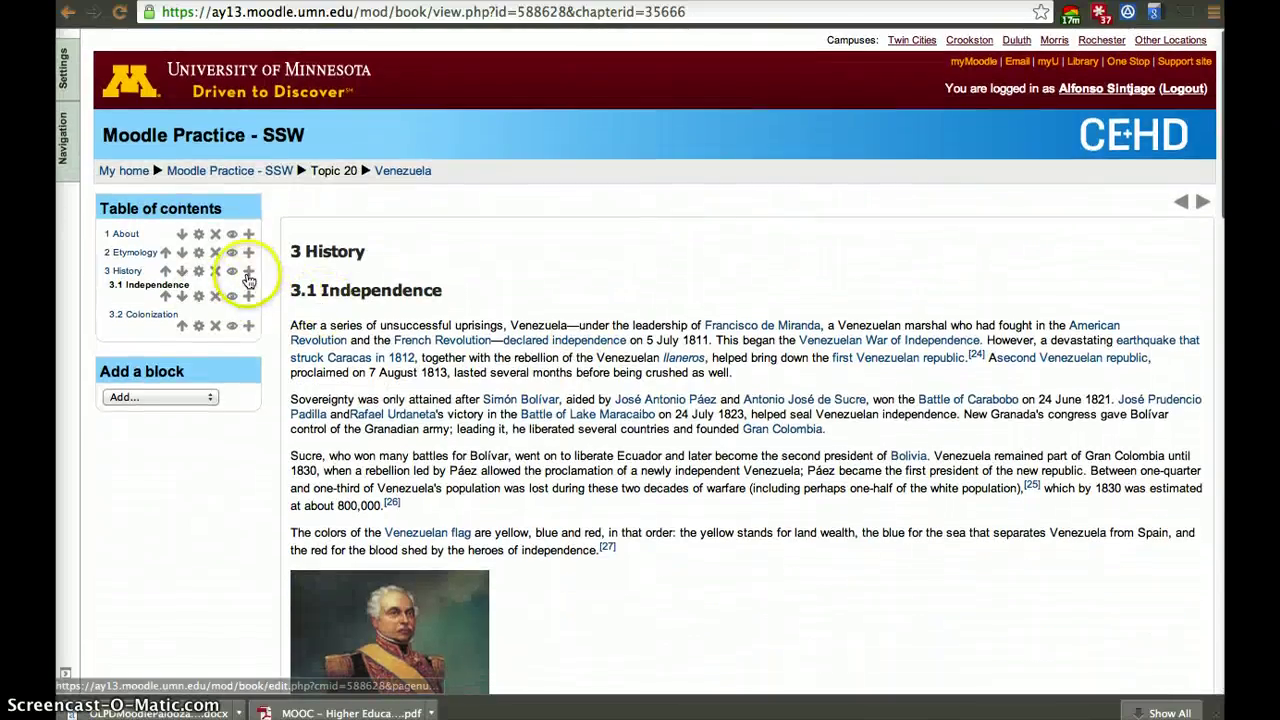
click(248, 274)
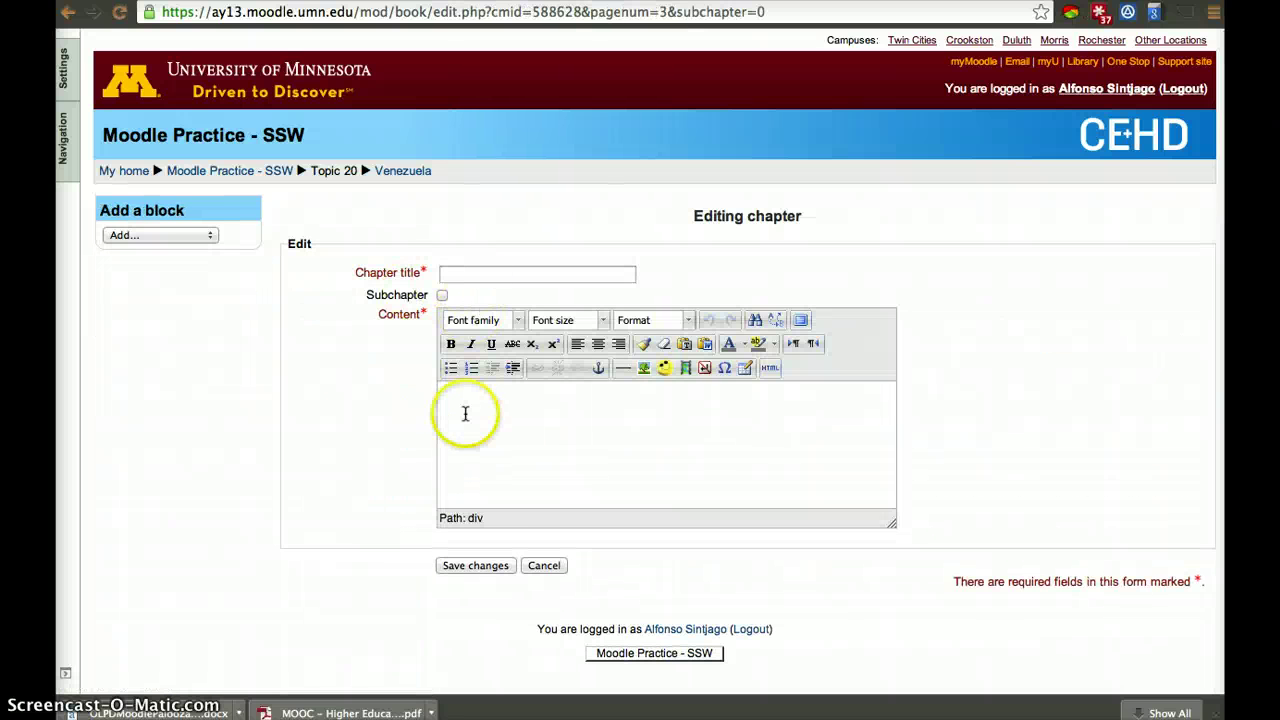
key(ctrl+v)
click(466, 272)
text(B)
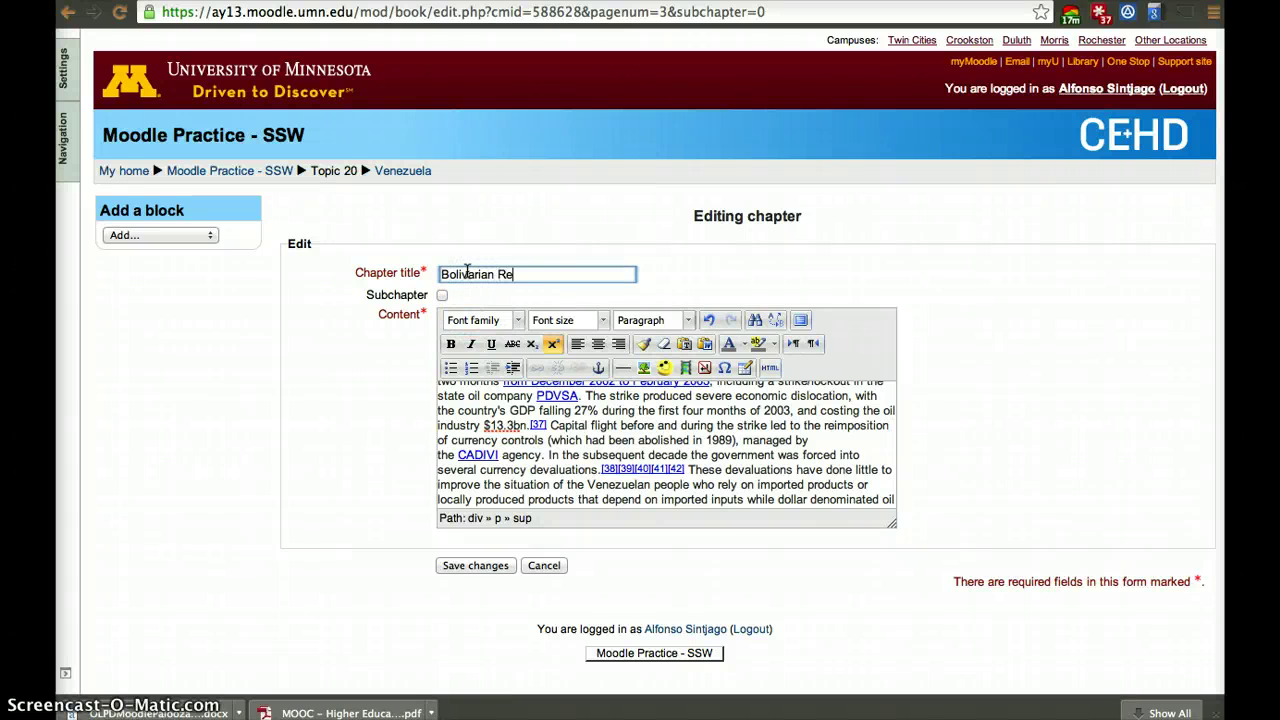
click(442, 295)
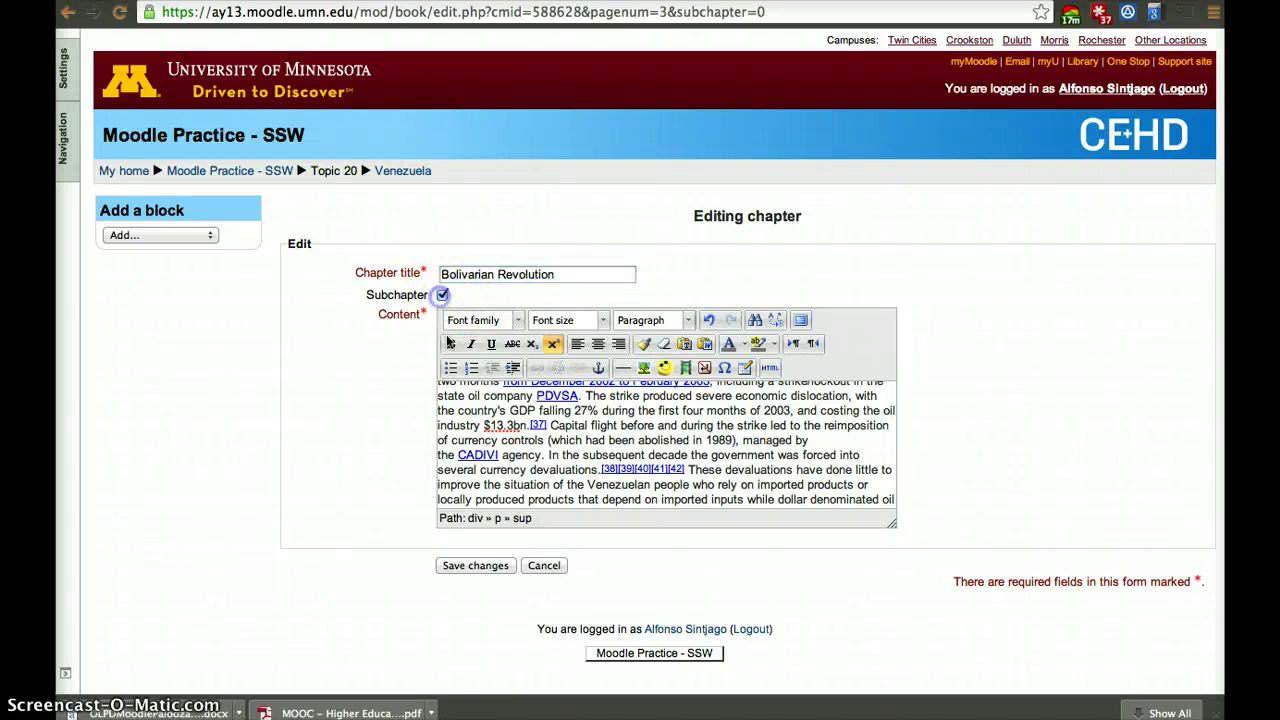
click(477, 568)
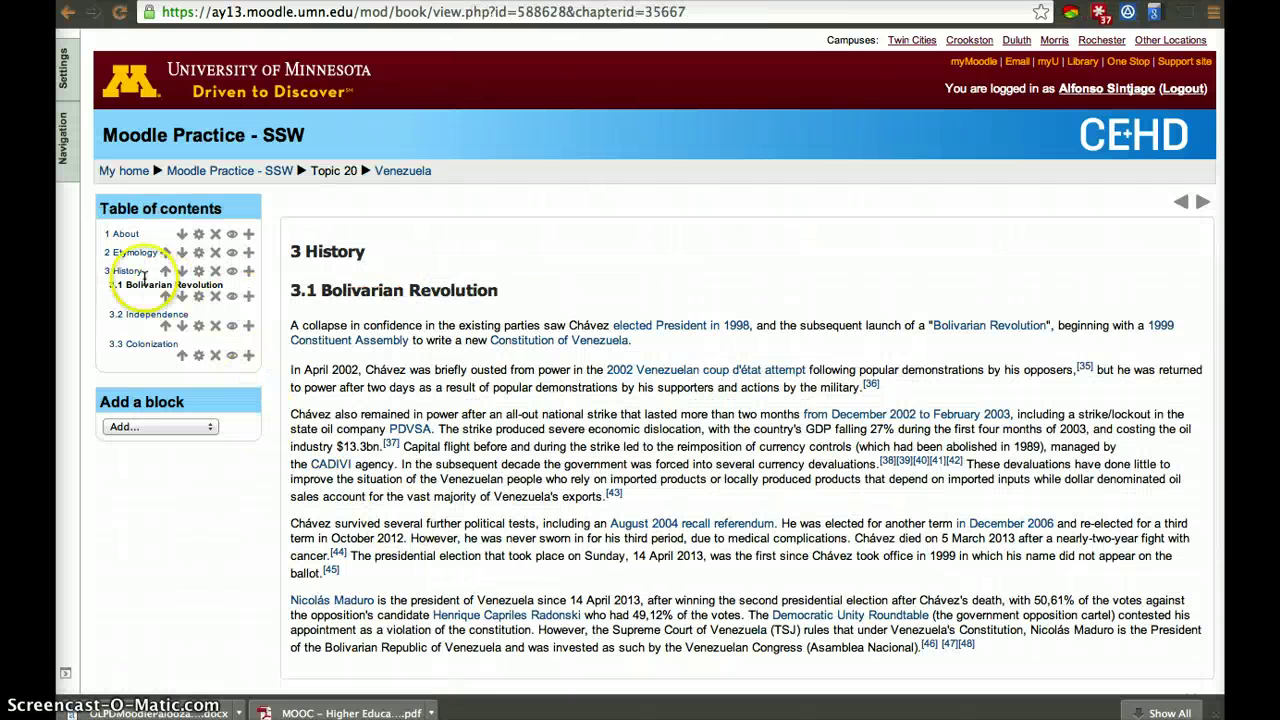
Reorder the subchapters under History to Colonization, Independence, Bolivarian Revolution.
click(181, 356)
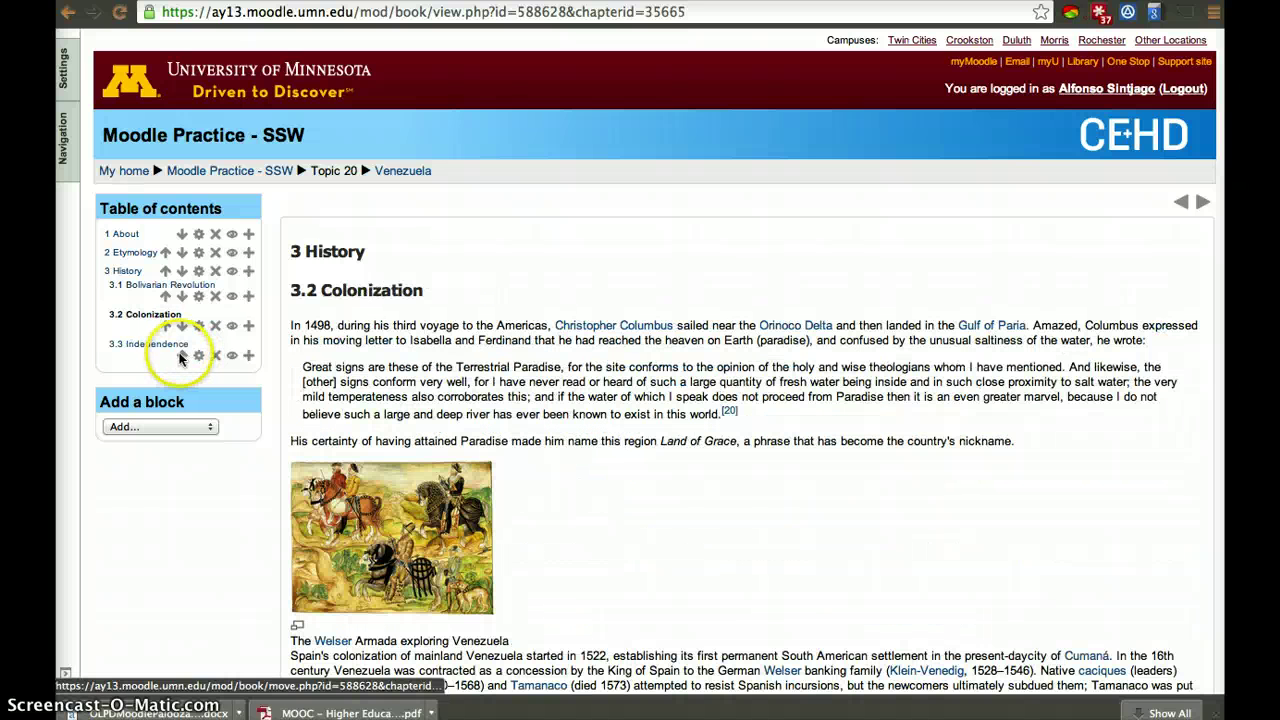
click(167, 329)
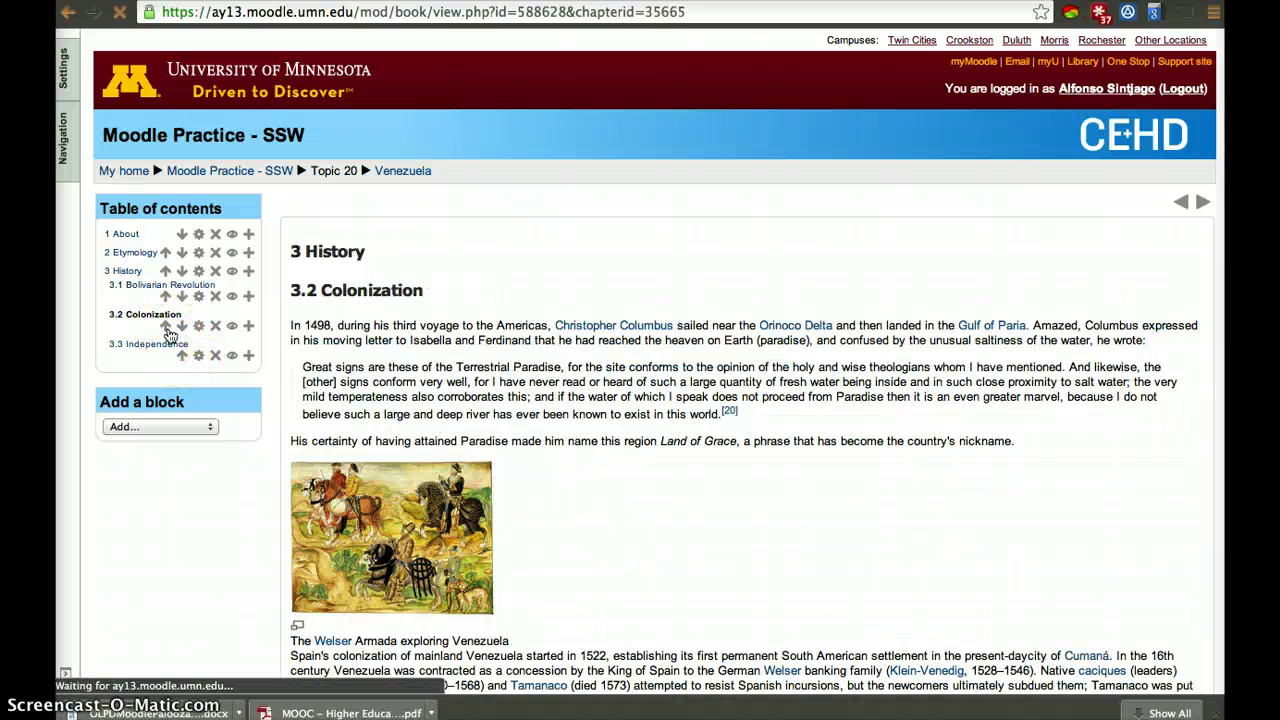
click(171, 306)
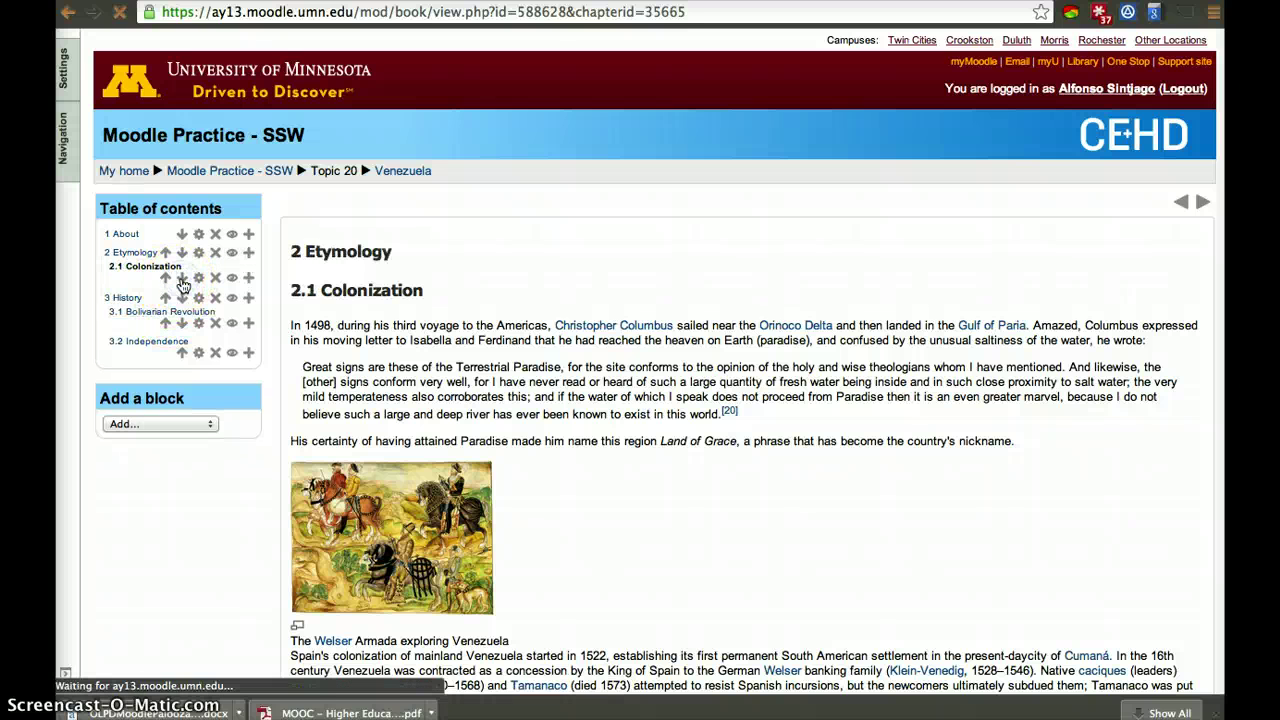
click(182, 326)
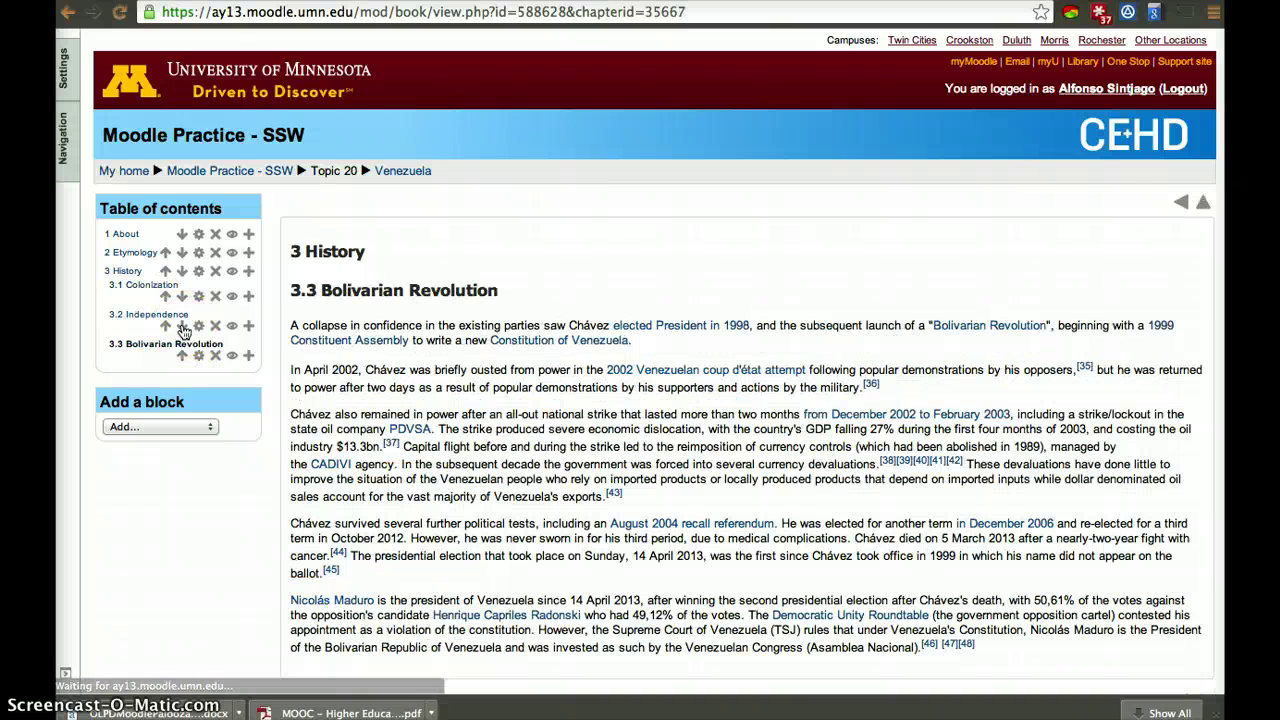
Start a new chapter from the History entry and copy the Geography section's text from Wikipedia, from its opening paragraph to the Climate heading.
click(251, 274)
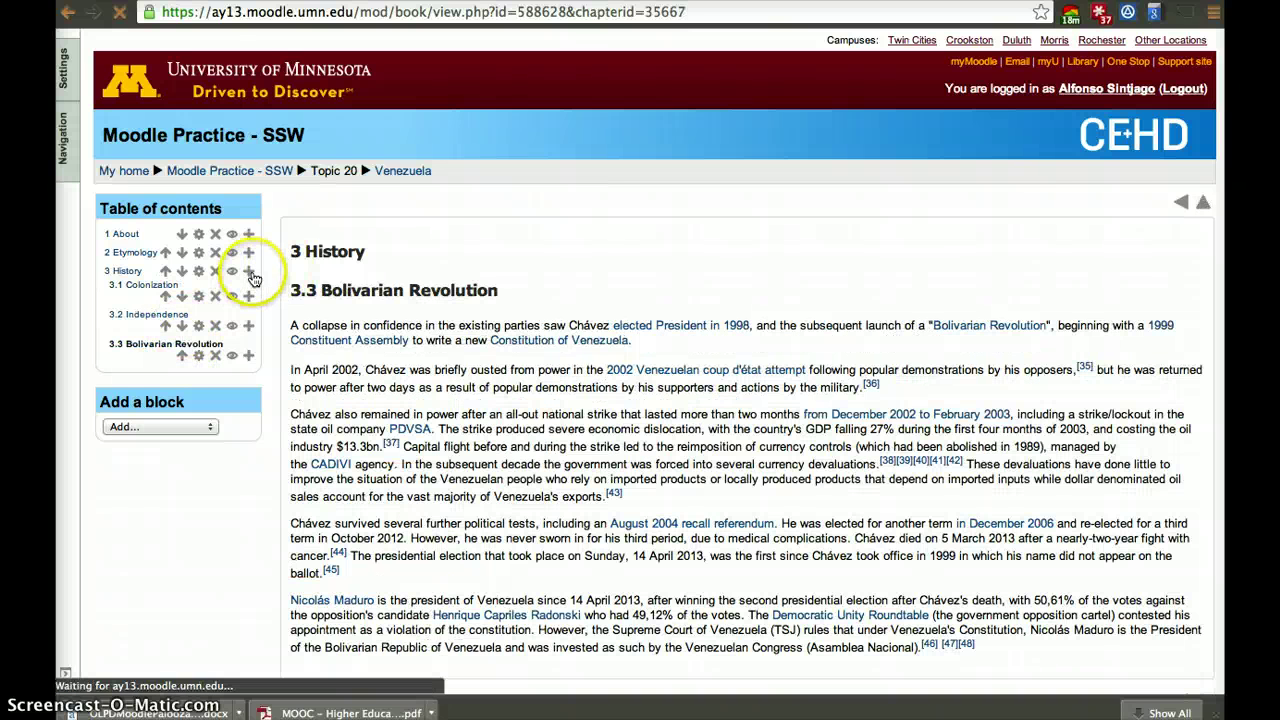
key(ctrl+Tab)
scroll(665, 525, down, 10)
scroll(665, 524, down, 12)
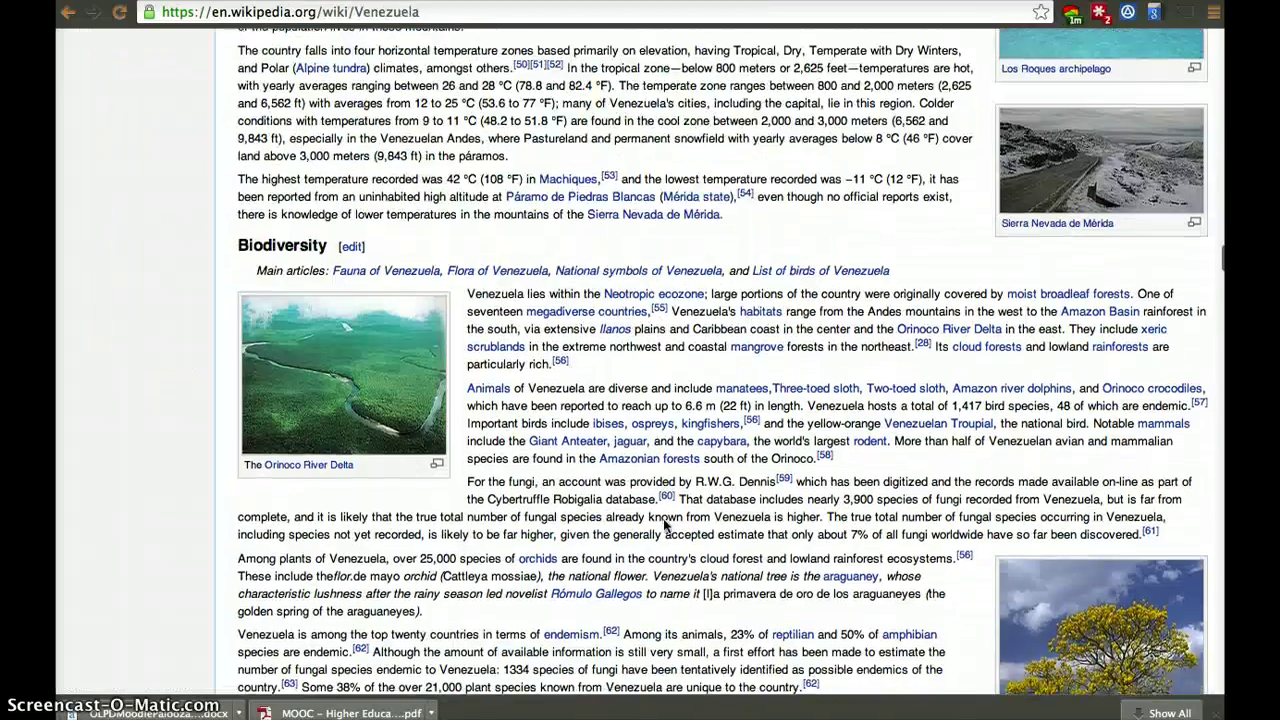
scroll(665, 524, up, 3)
scroll(663, 525, up, 10)
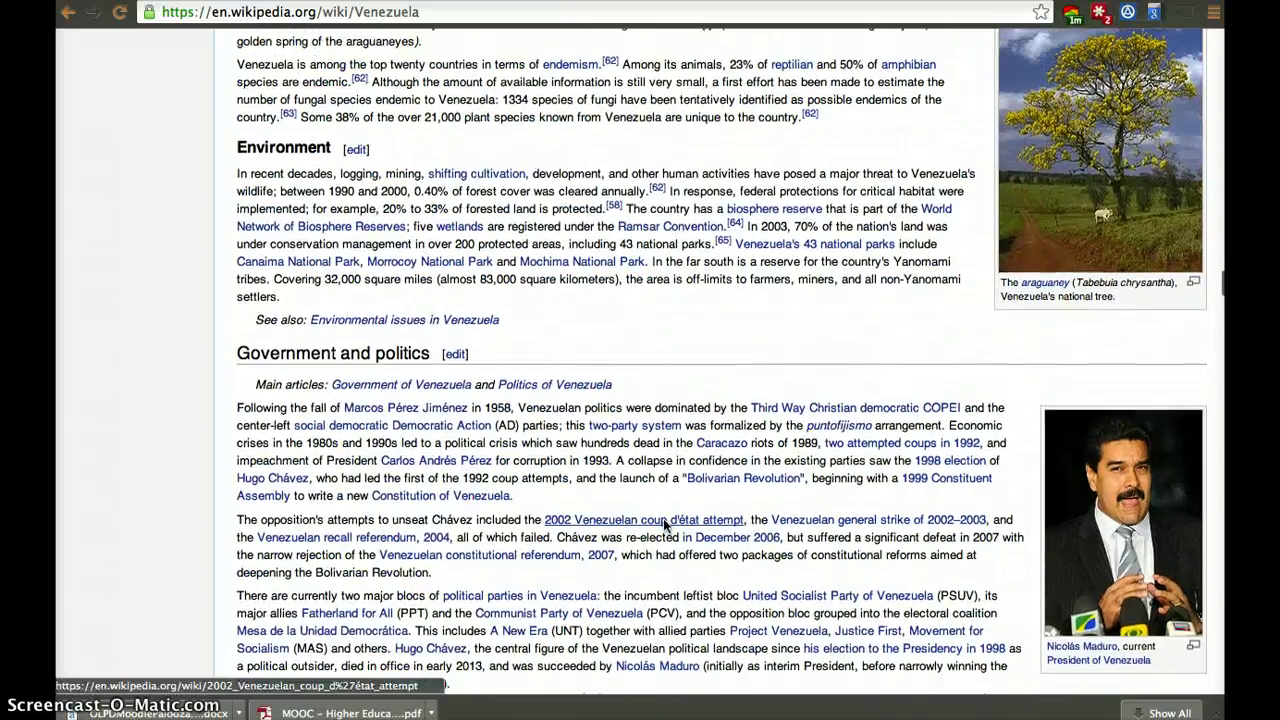
scroll(663, 518, up, 4)
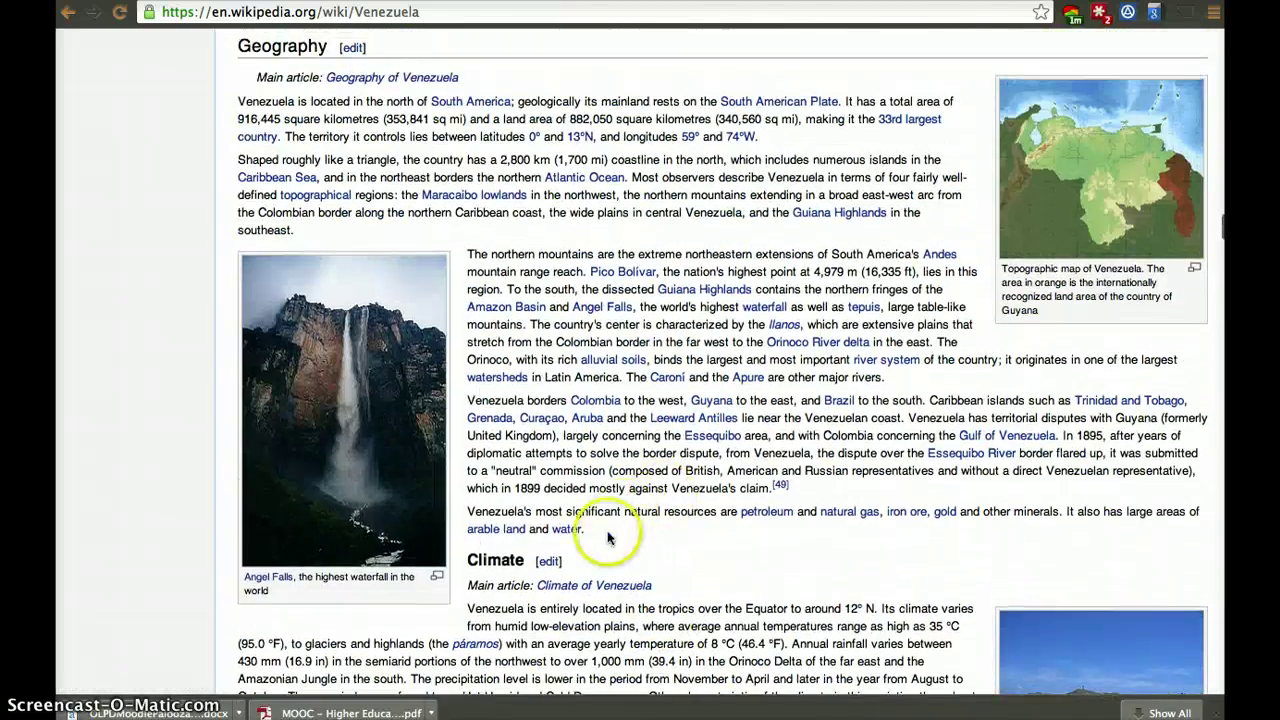
drag(608, 538, 310, 101)
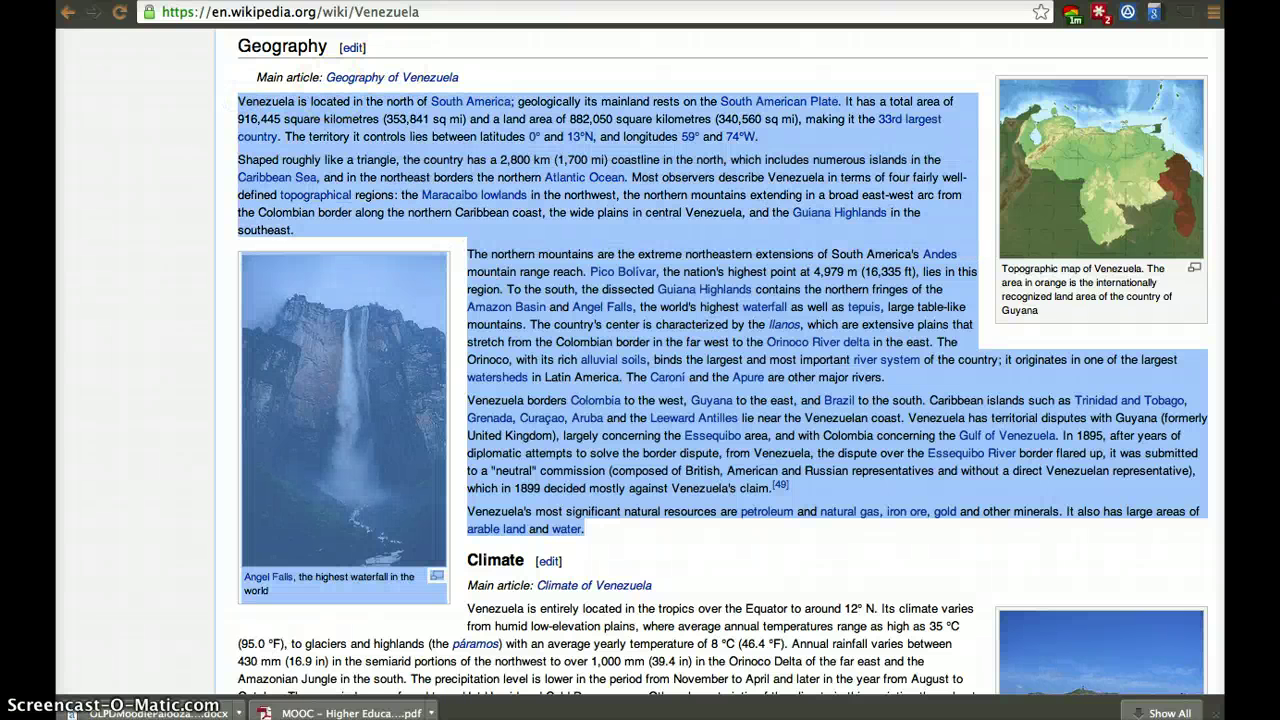
key(ctrl+c)
Paste the copied Geography text as the new Moodle chapter's content, title the chapter "Geography", and save it.
key(ctrl+Tab)
click(586, 429)
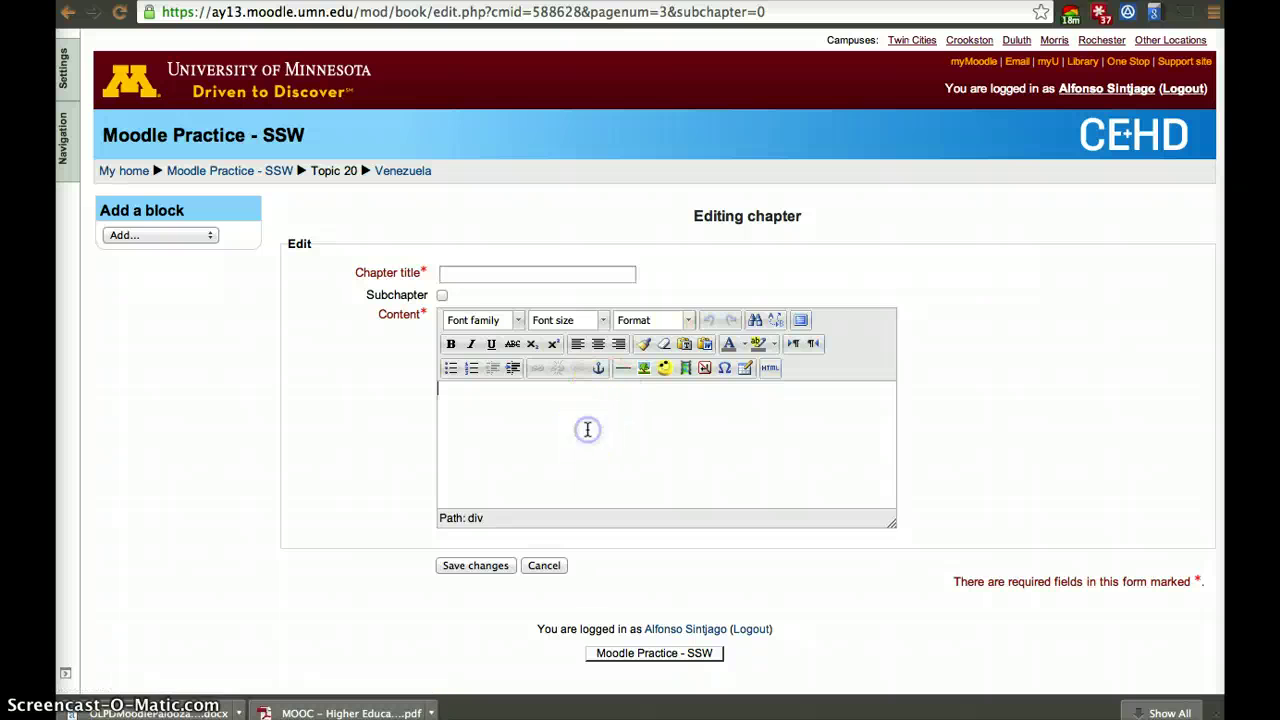
key(ctrl+v)
click(499, 274)
text(G)
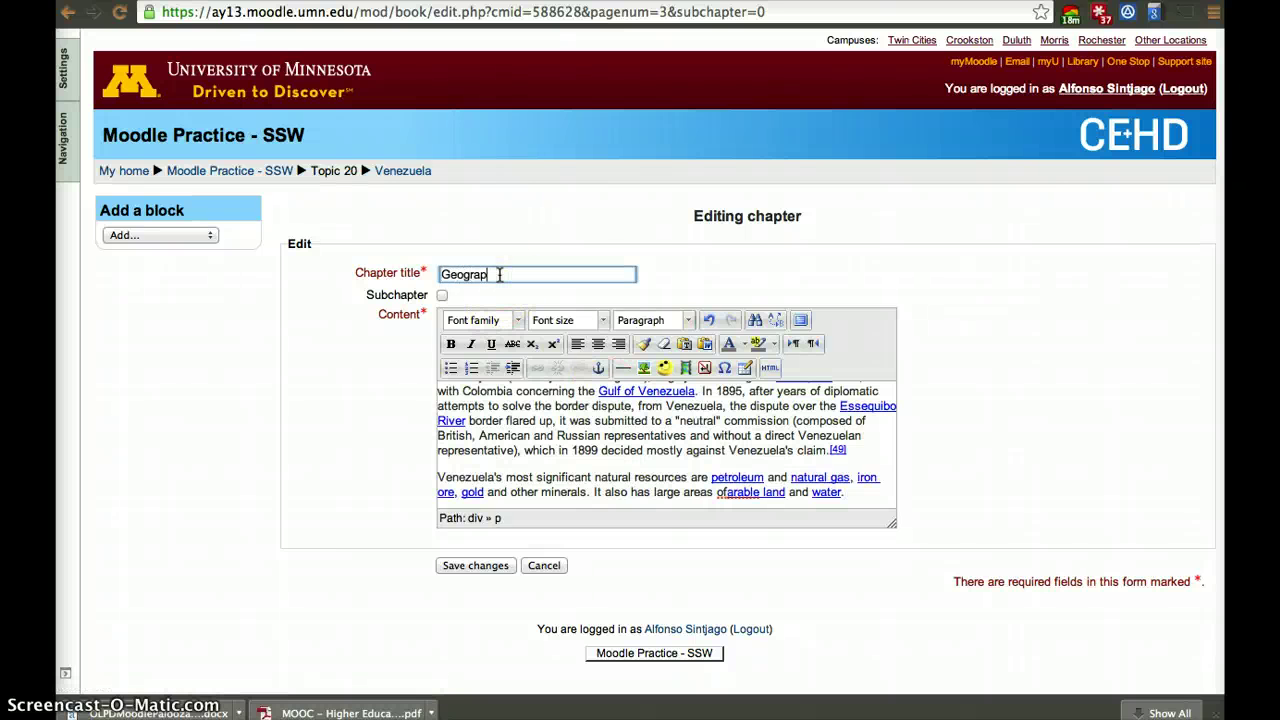
click(488, 566)
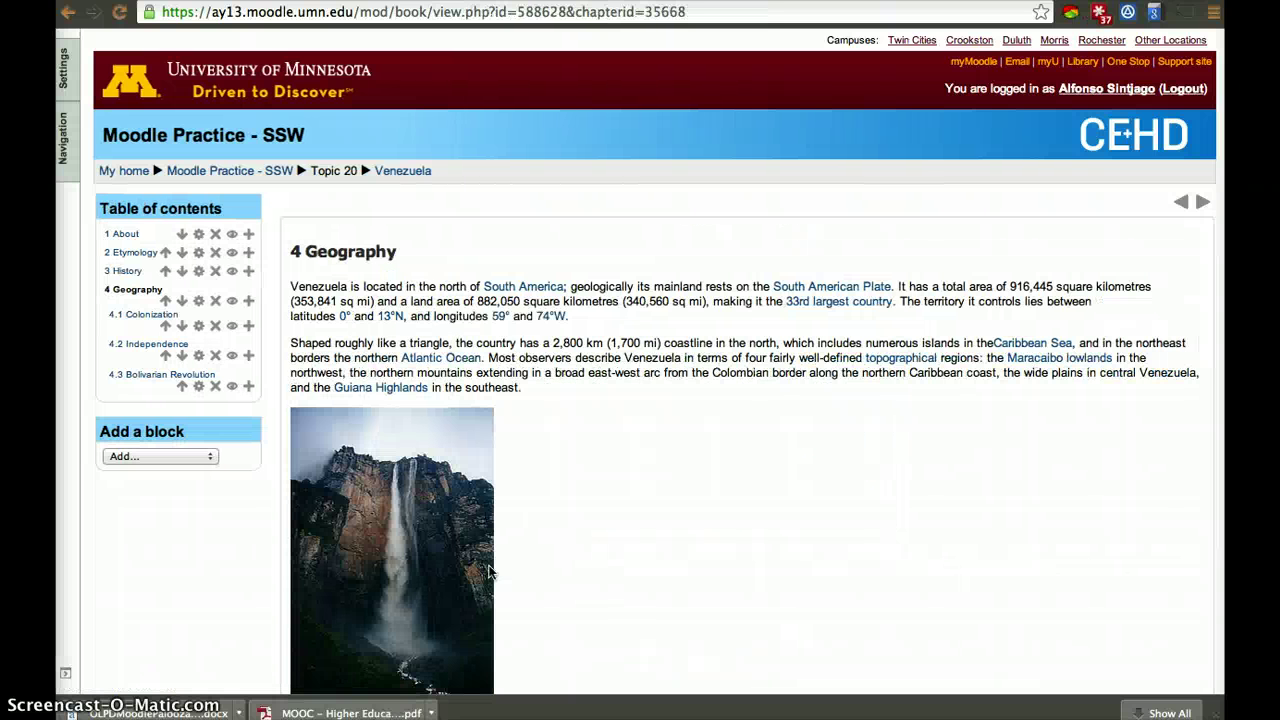
Reorder the book so Colonization, Independence and Bolivarian Revolution sit under History with Geography after them, and hide the History chapter.
click(184, 306)
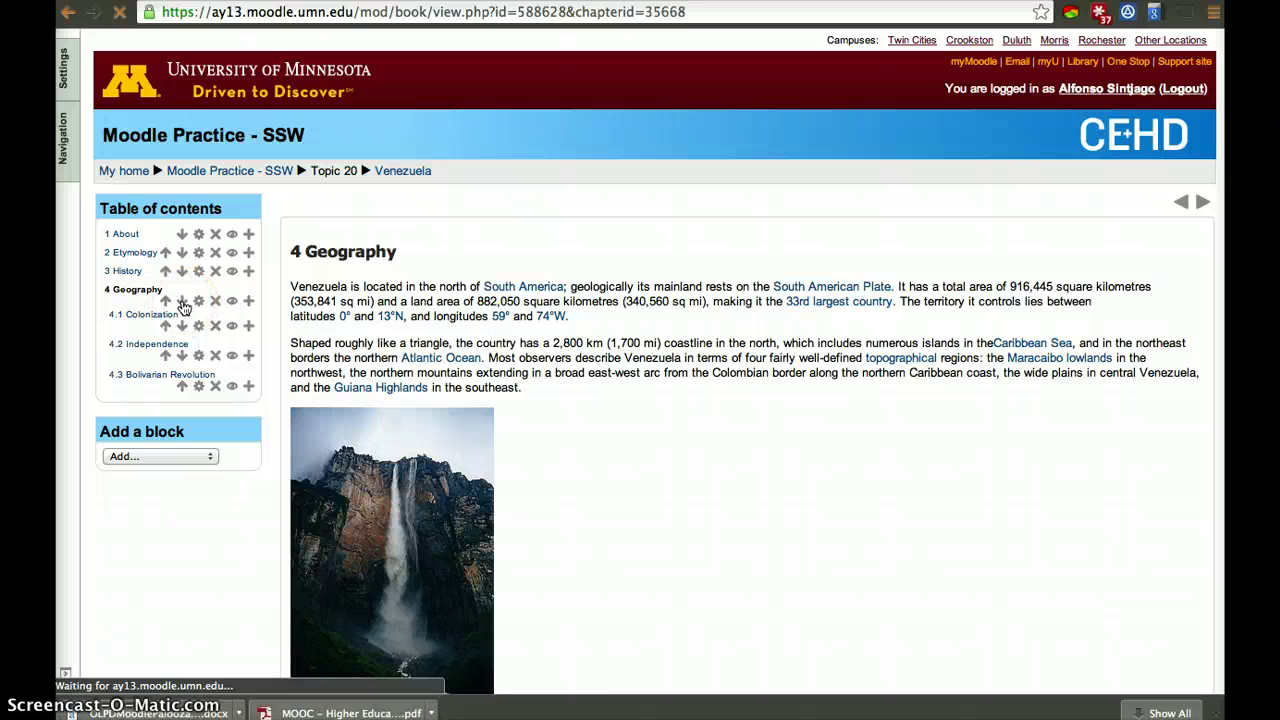
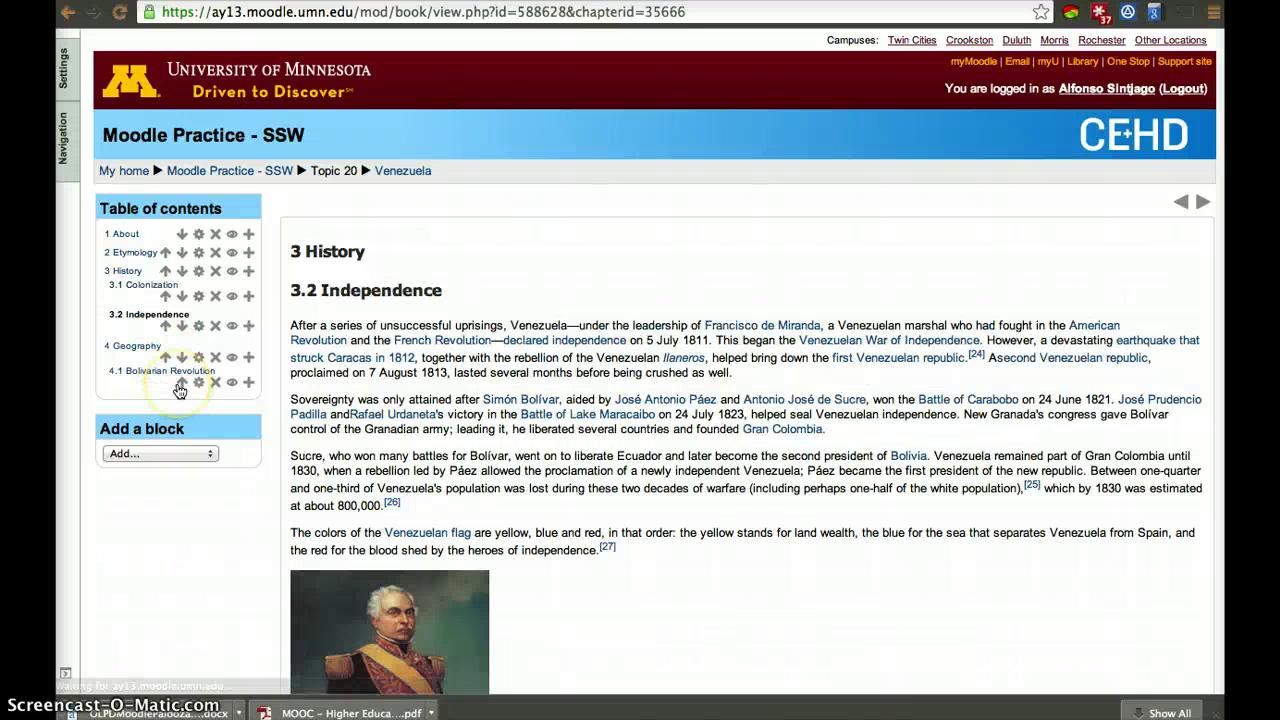
click(181, 387)
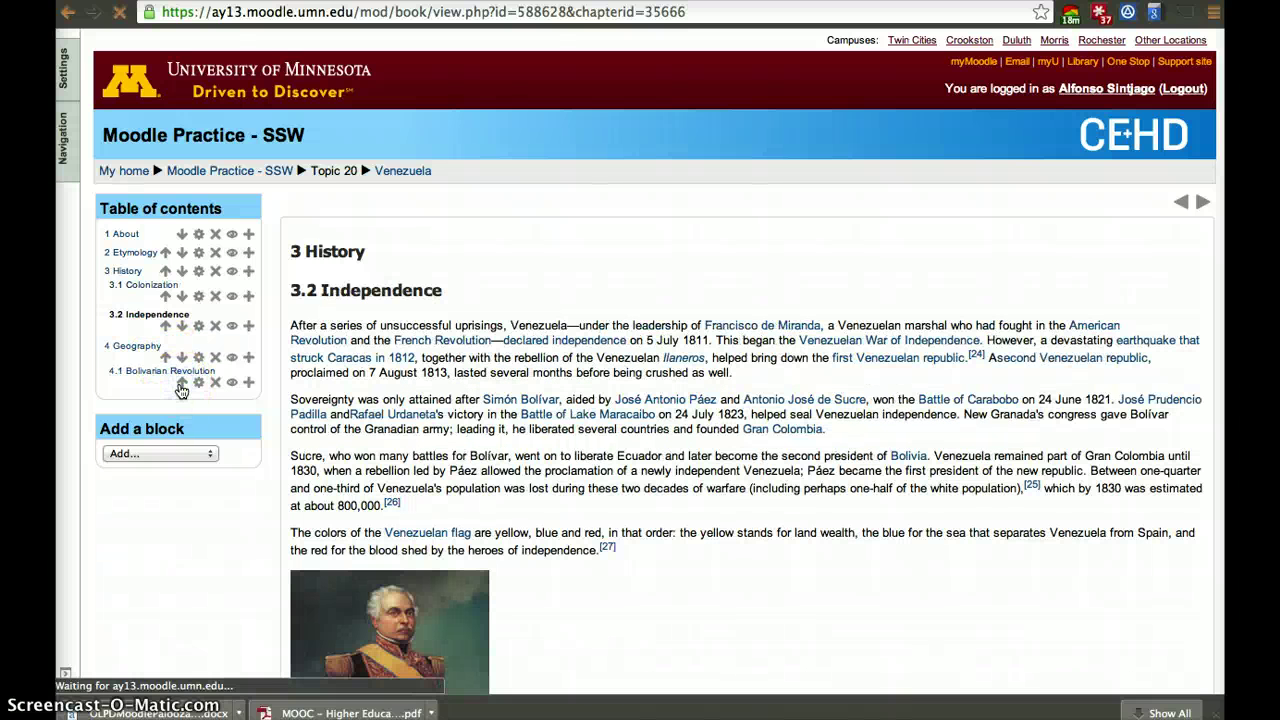
click(166, 429)
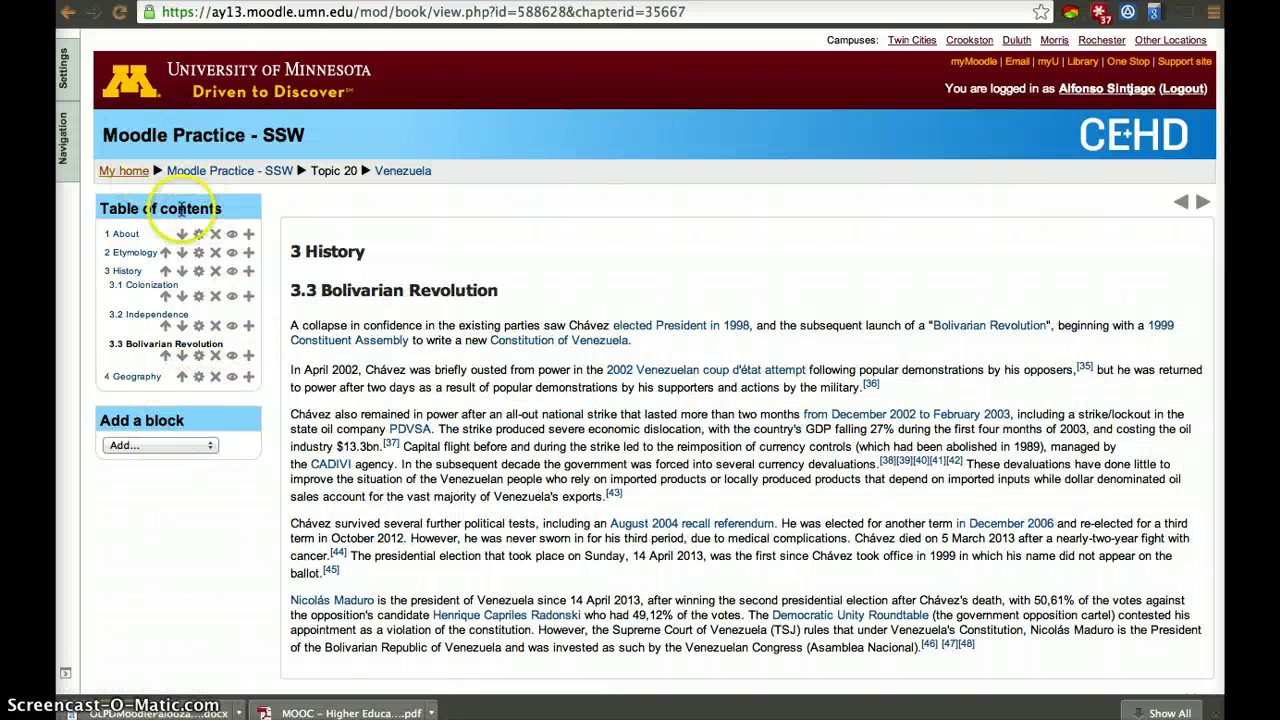
click(234, 277)
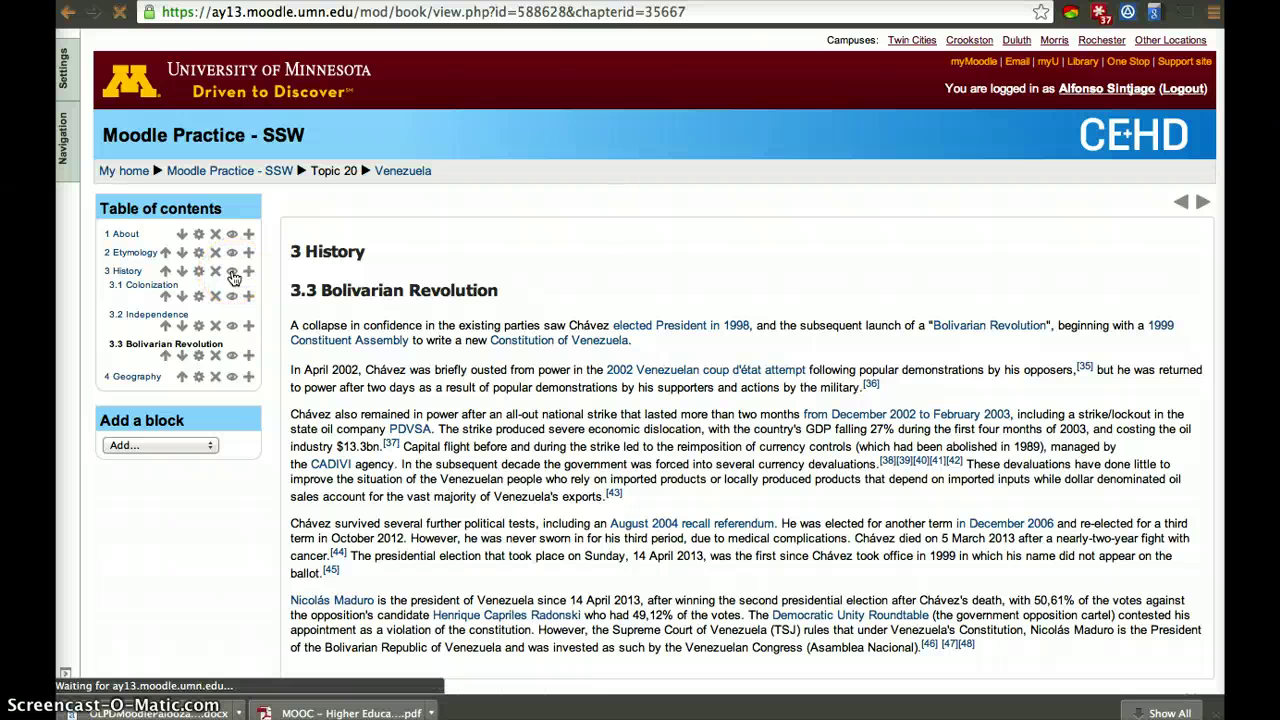
Switch to the Student role to preview the book as students see it.
click(69, 130)
click(70, 78)
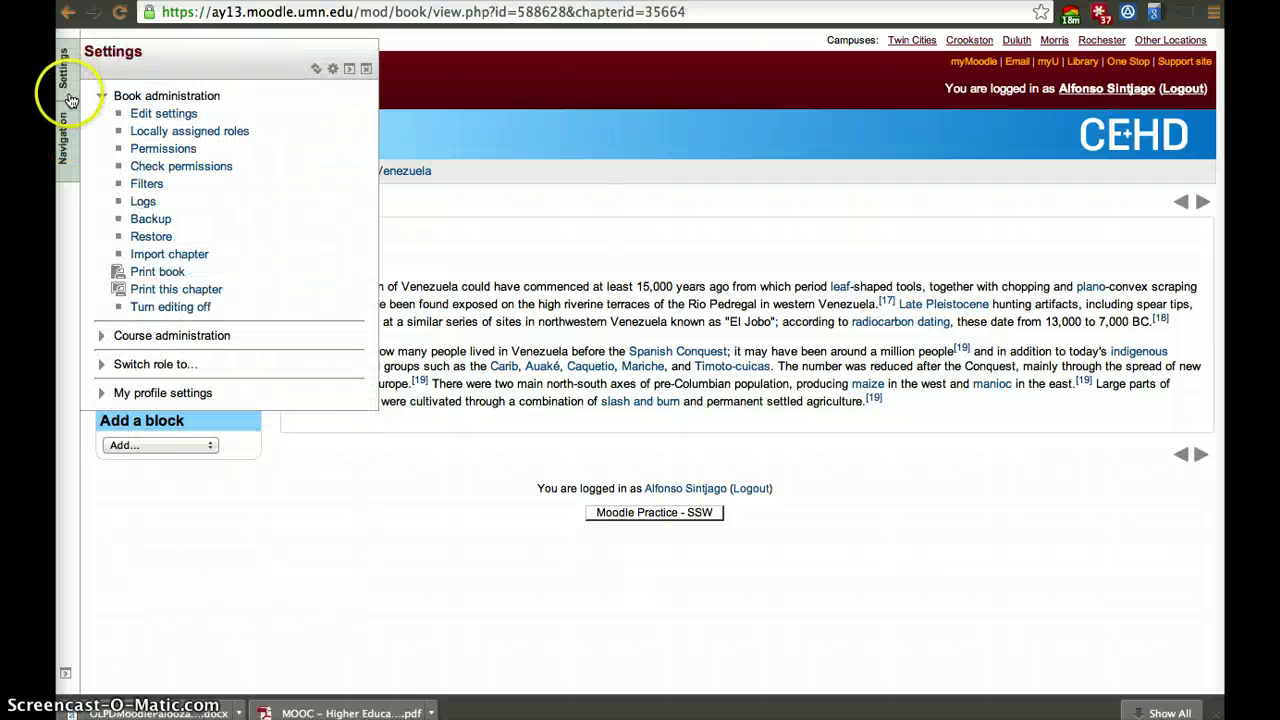
click(63, 140)
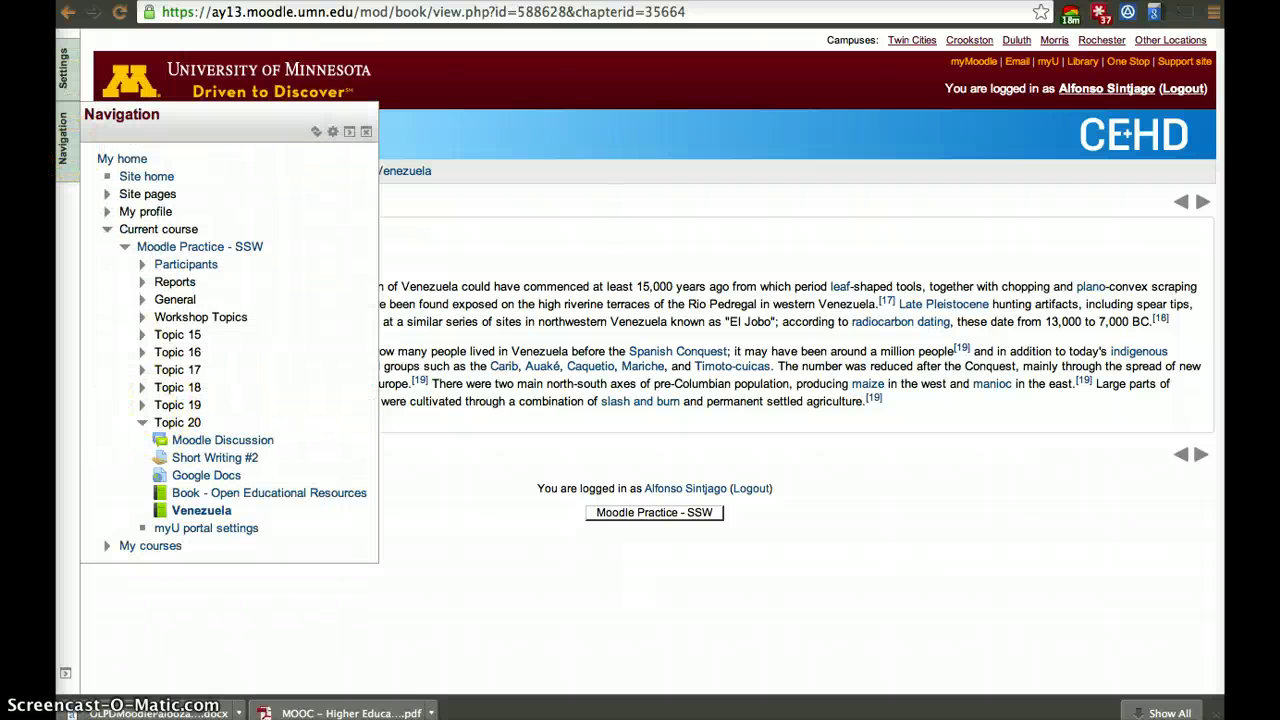
click(63, 84)
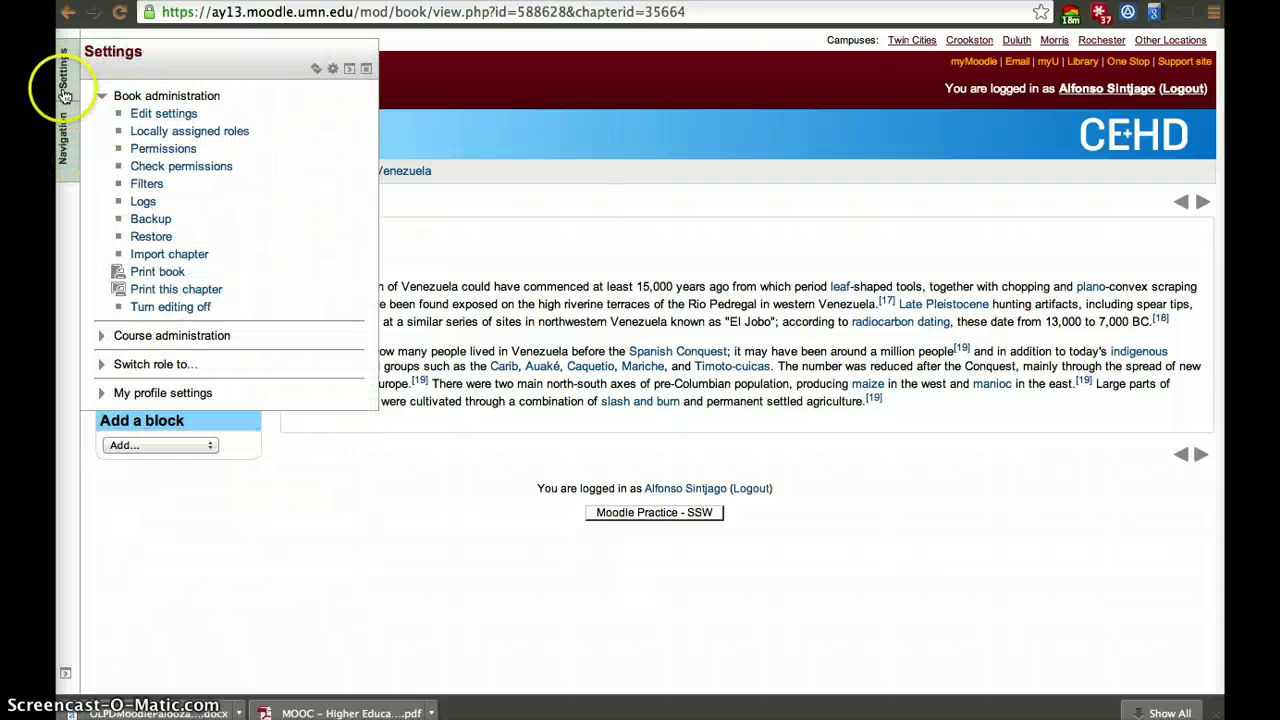
click(175, 366)
click(162, 399)
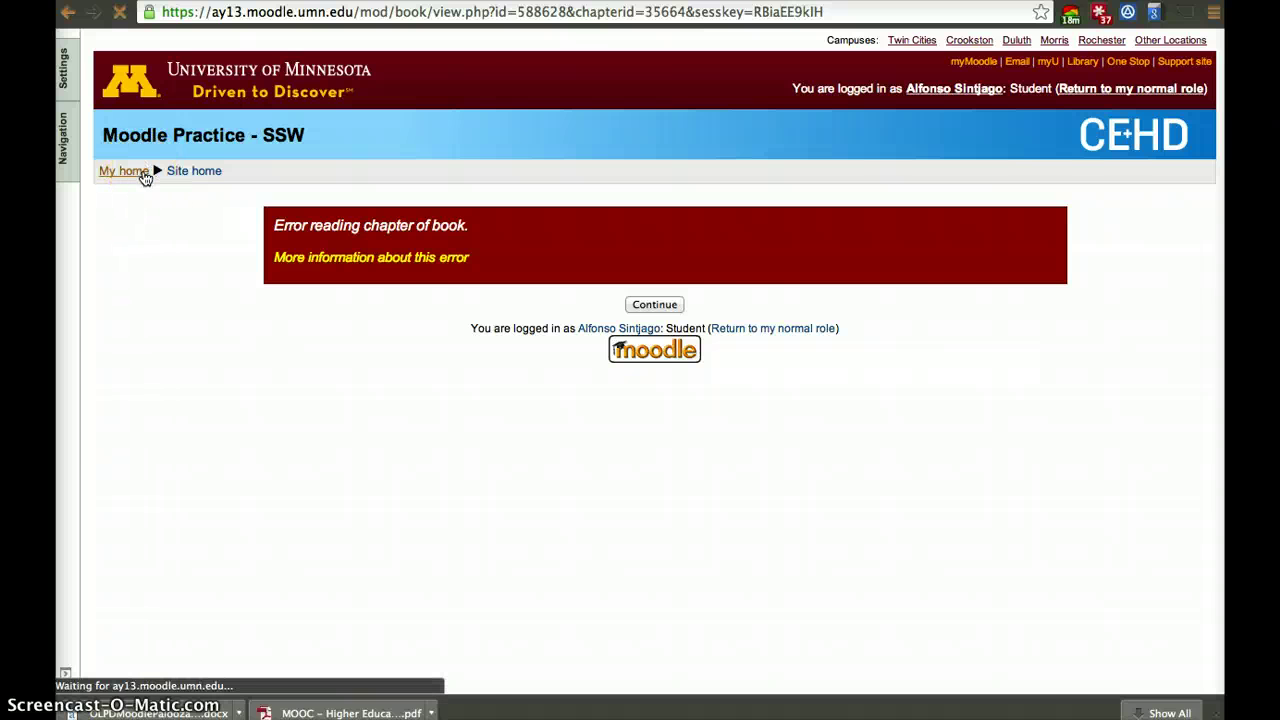
Go from the home page to the Moodle Practice - SSW course and open the Venezuela book in Topic 20.
scroll(240, 380, down, 3)
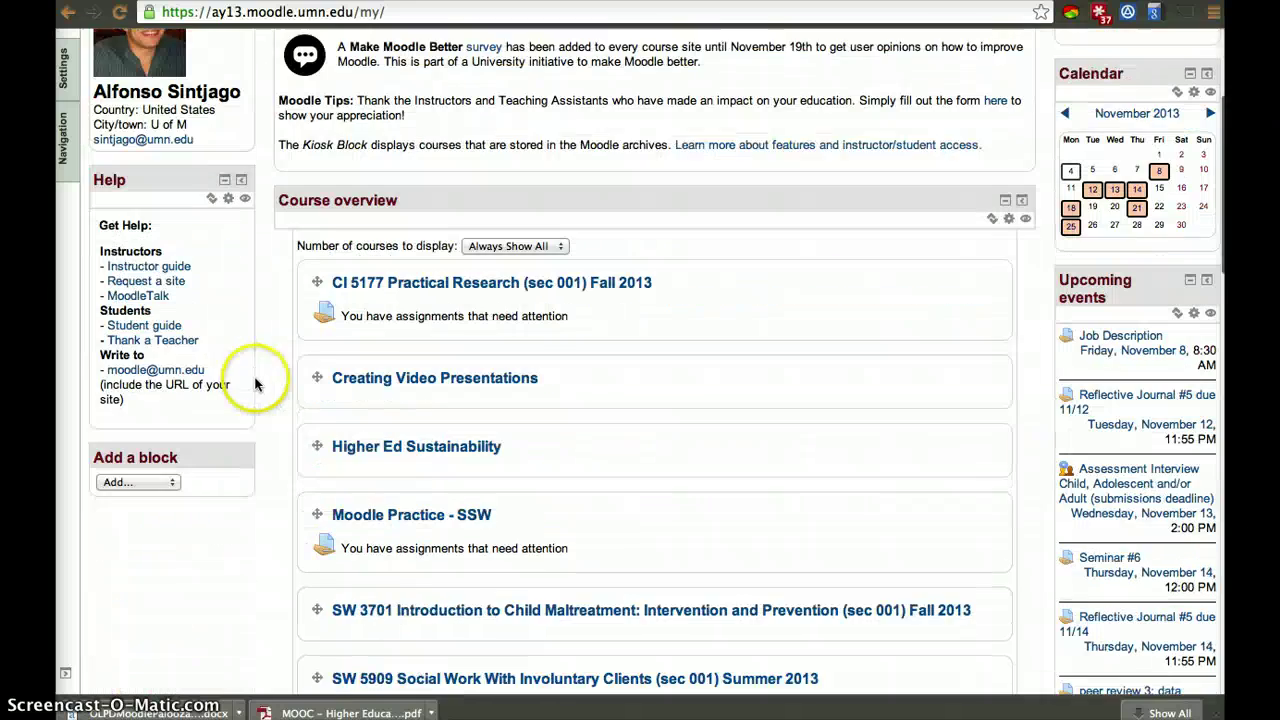
click(345, 500)
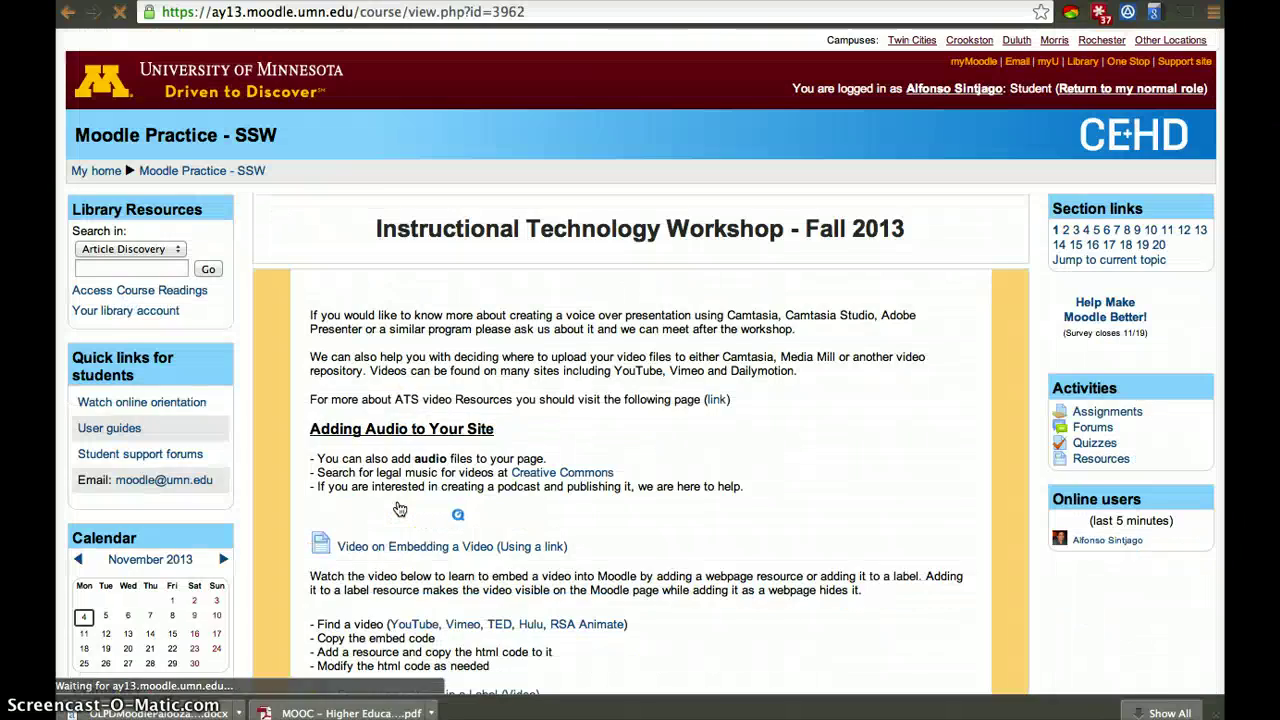
scroll(399, 500, down, 15)
click(399, 483)
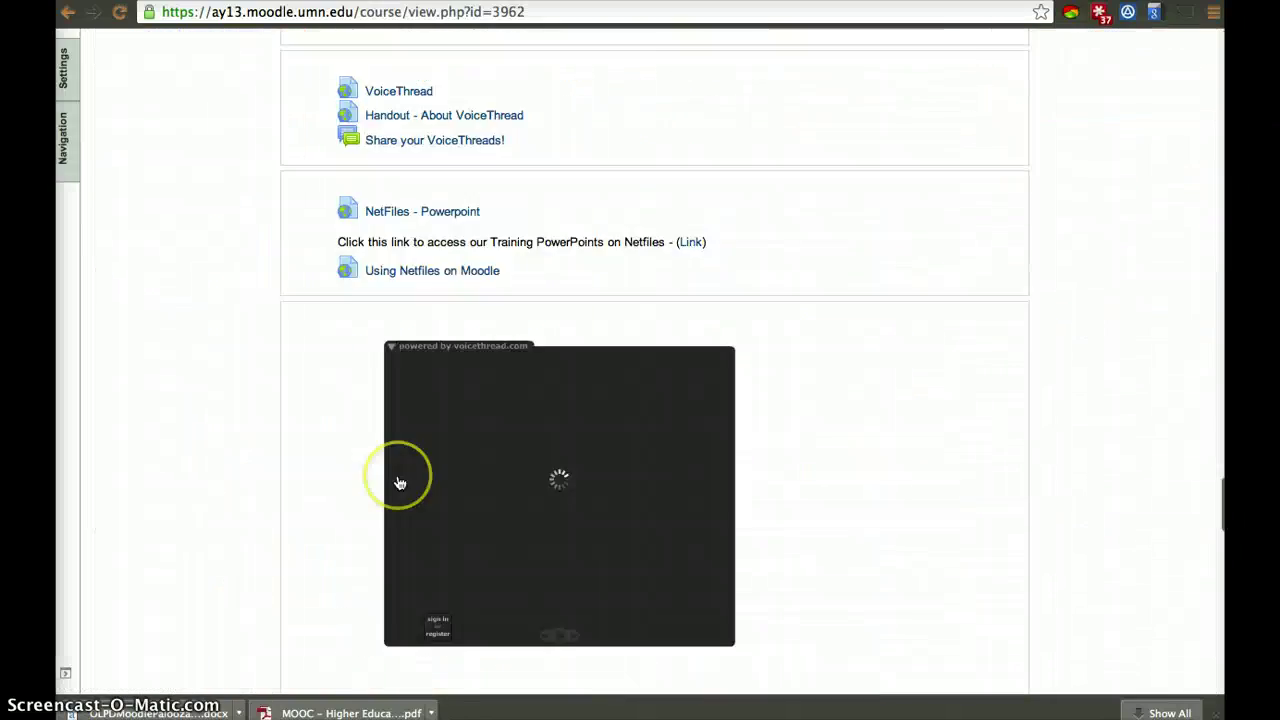
scroll(399, 483, down, 10)
click(395, 598)
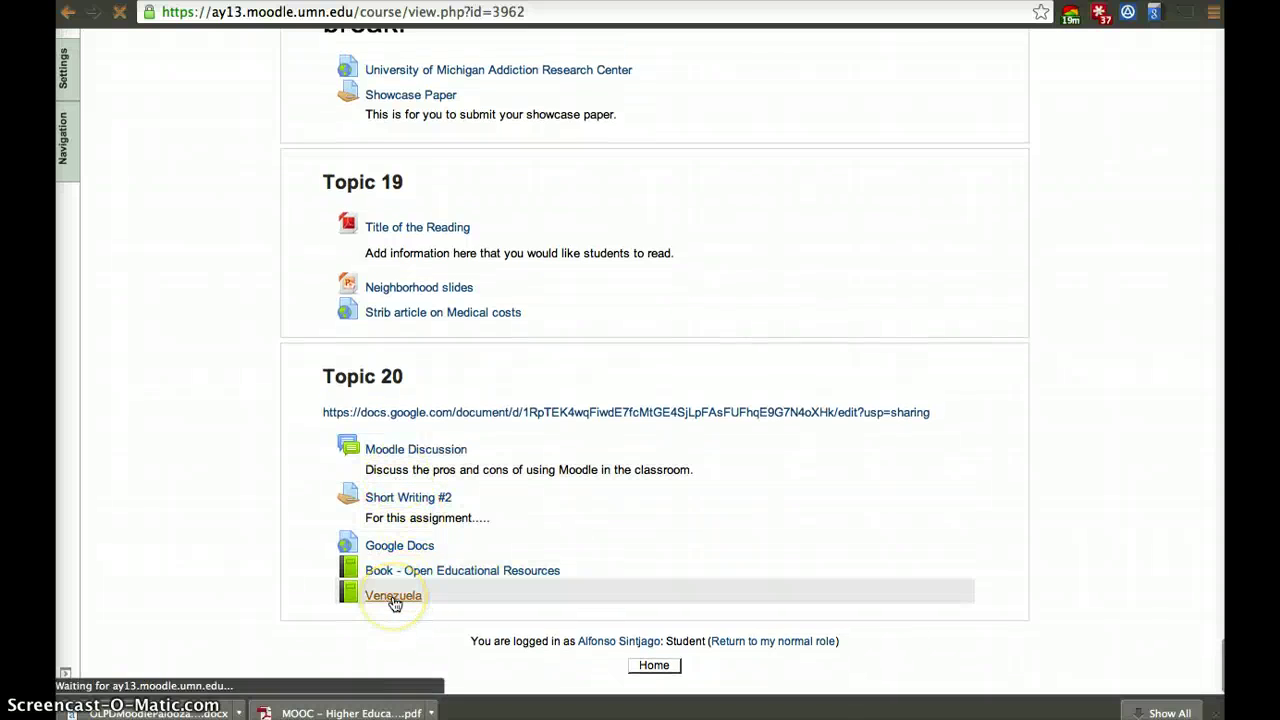
Page through the Venezuela book as a student, from About through Etymology to Geography.
scroll(146, 156, down, 1)
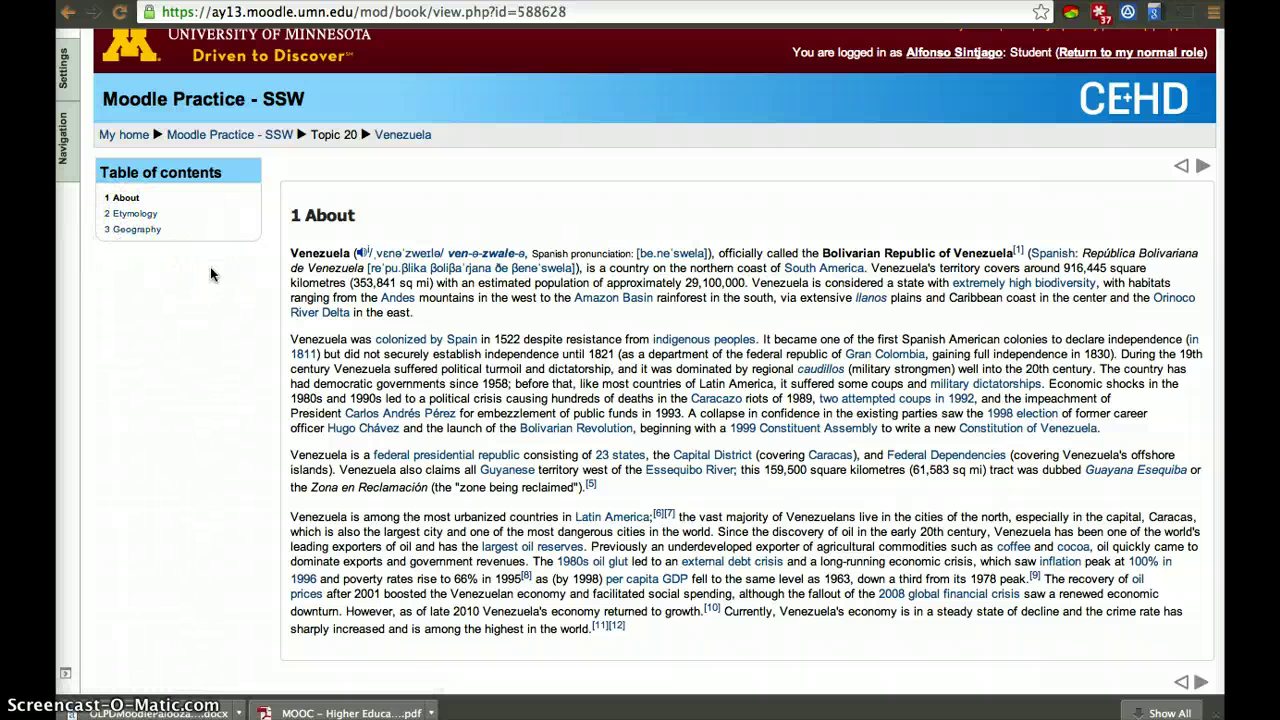
scroll(390, 285, down, 2)
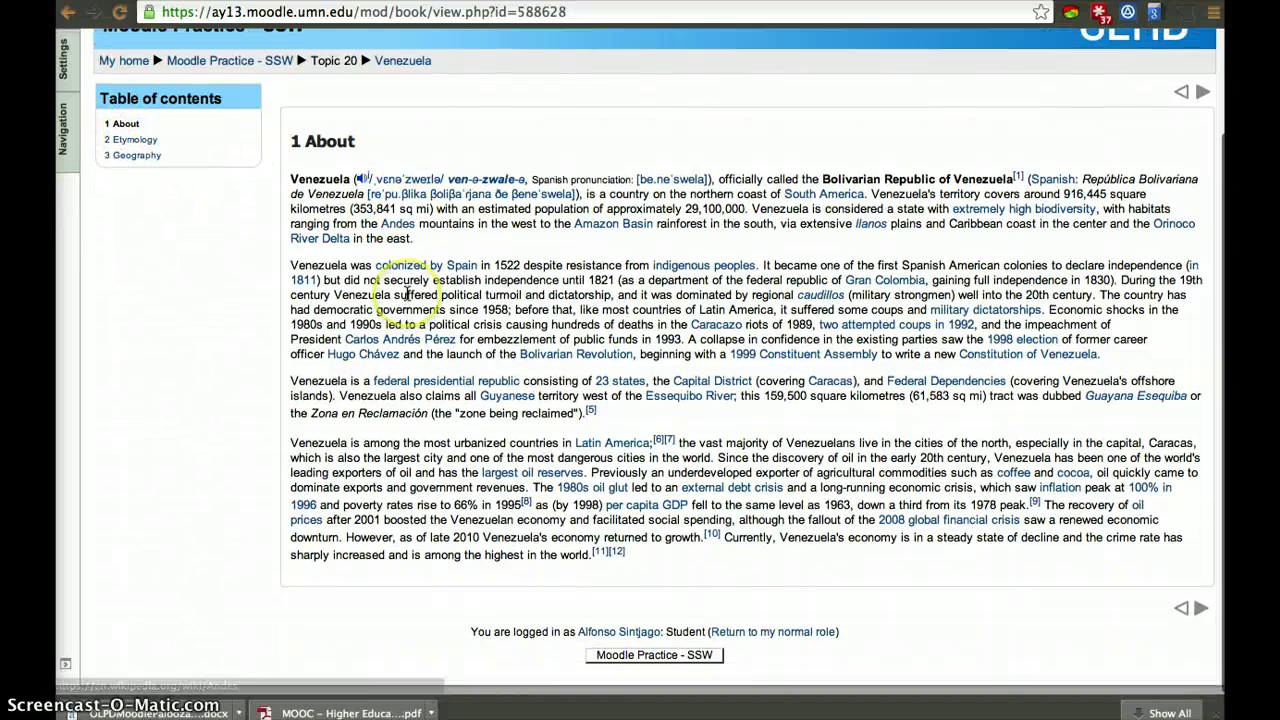
click(1200, 618)
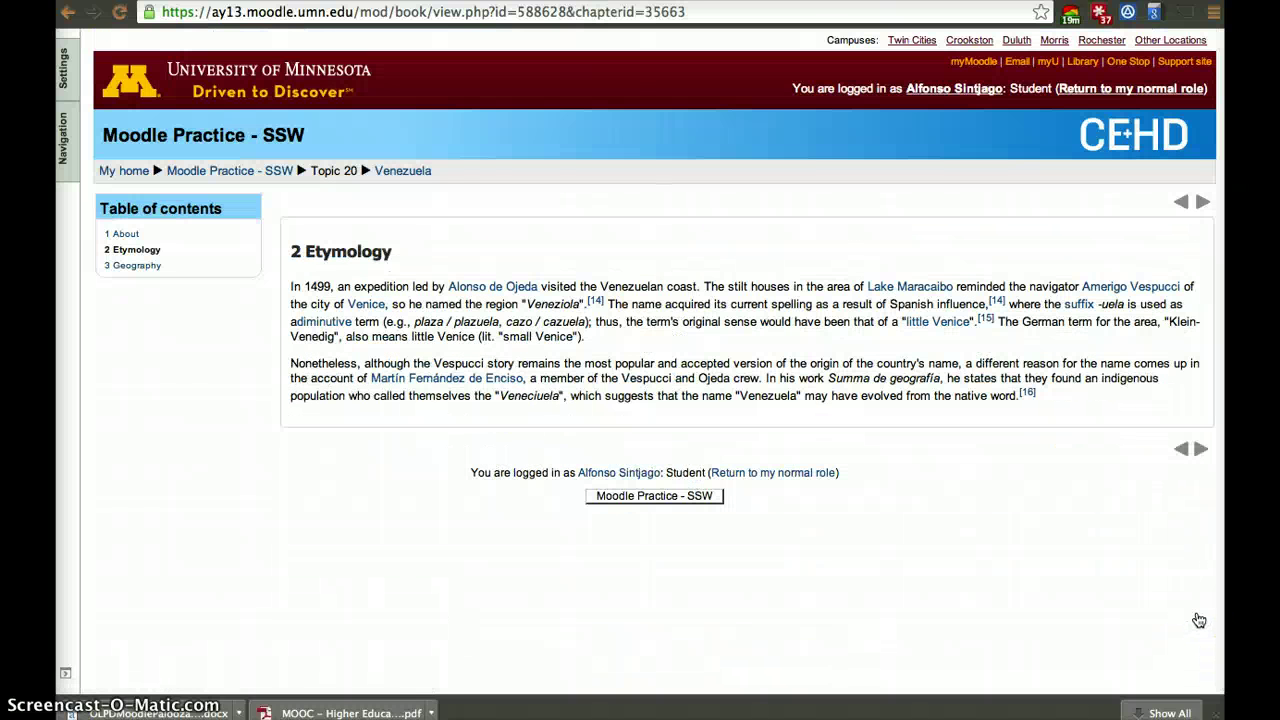
click(1200, 449)
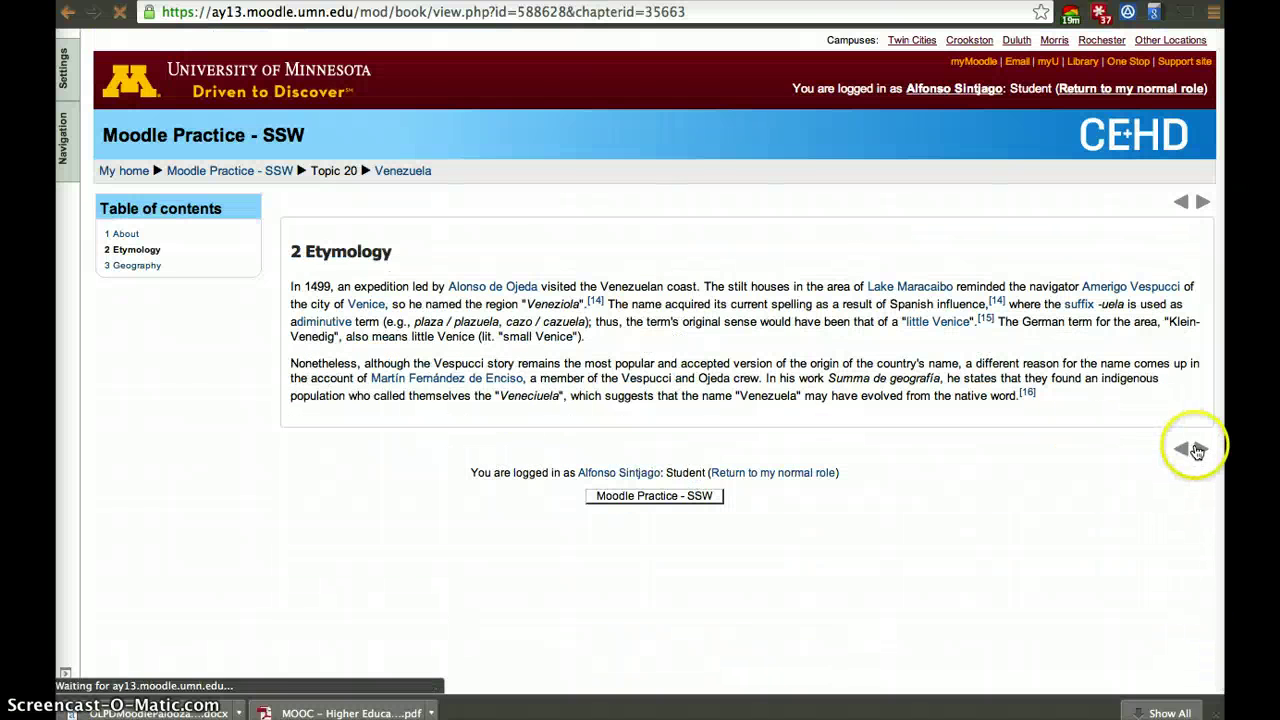
scroll(1197, 452, down, 10)
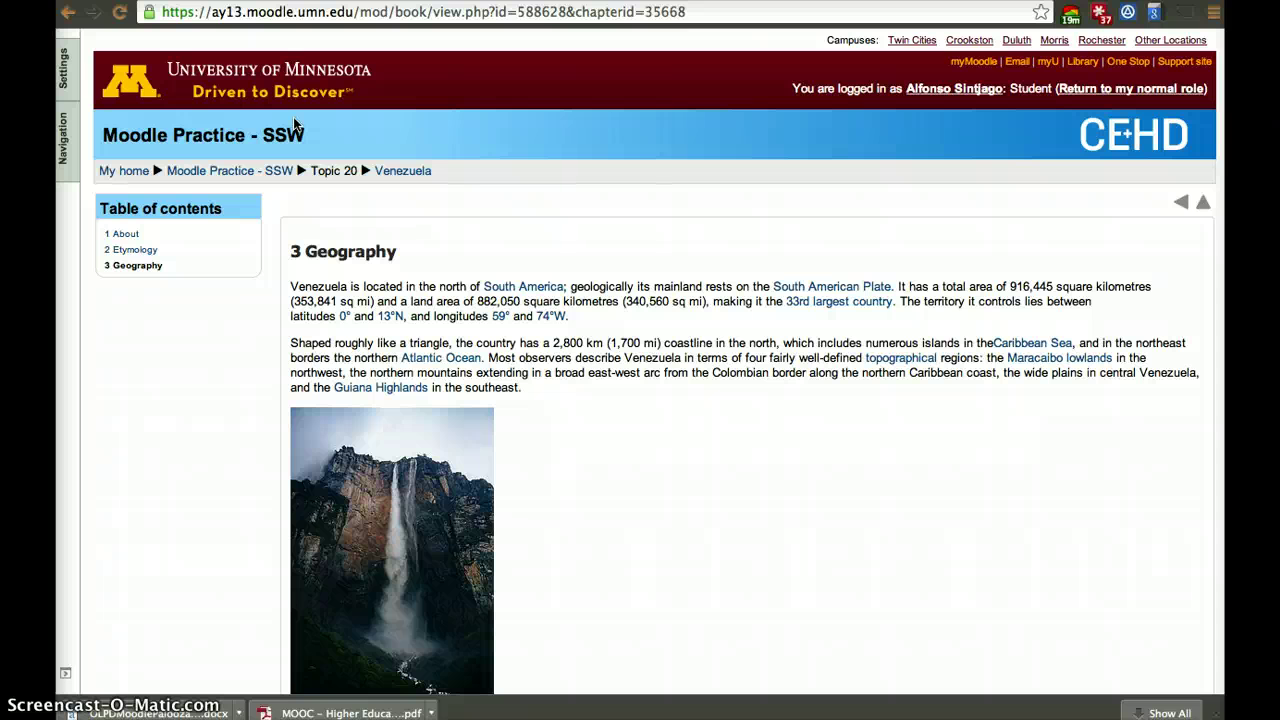
Open the printable version of the Geography chapter, widen its window to review the text, and close it.
click(70, 130)
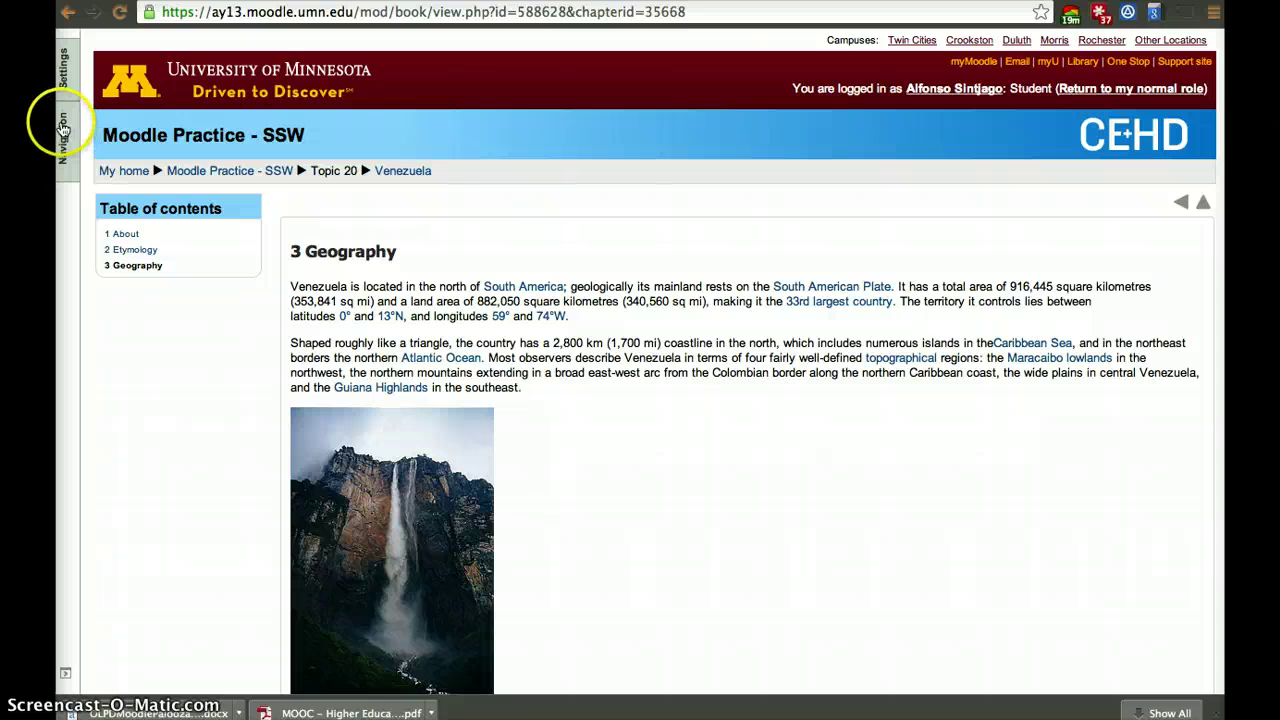
click(65, 75)
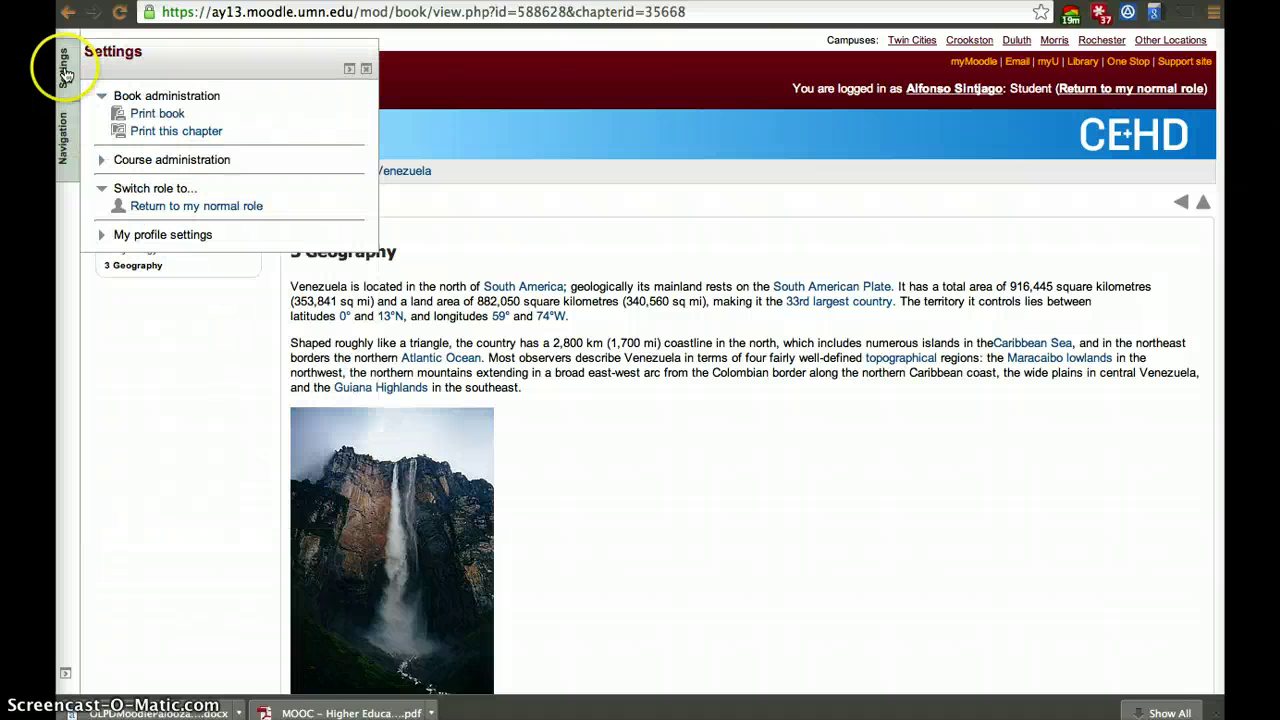
click(155, 132)
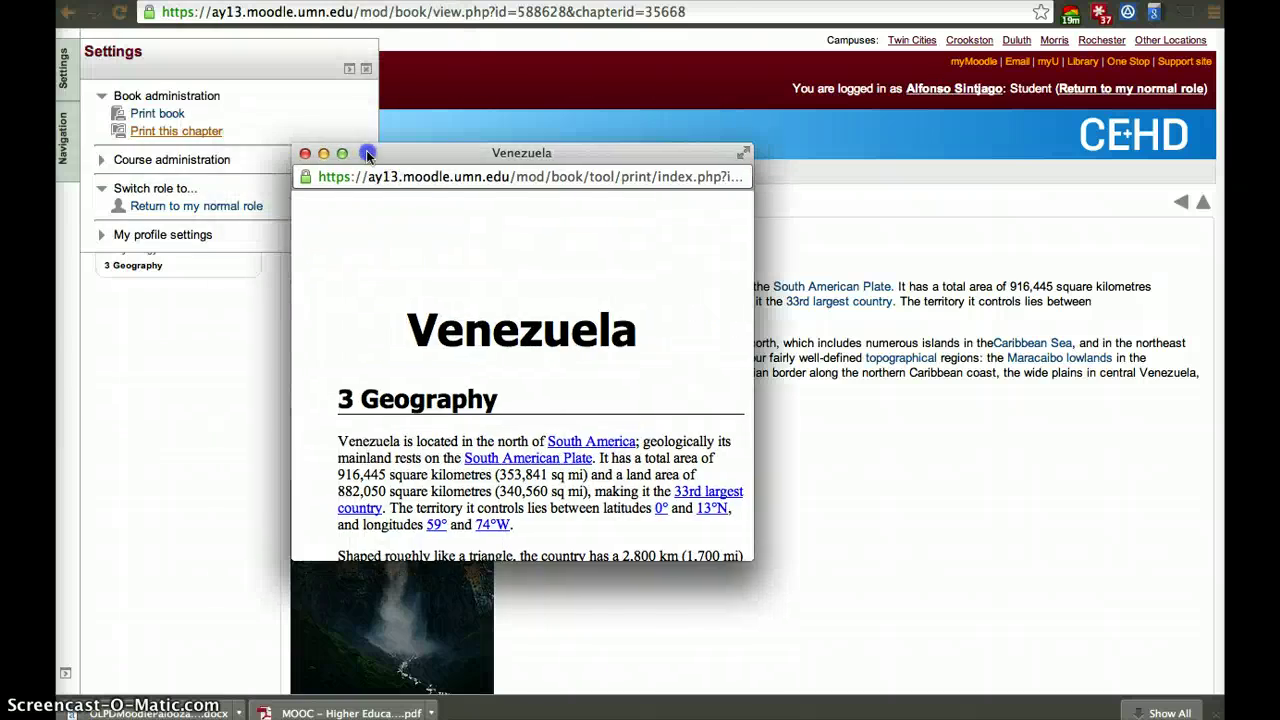
scroll(457, 357, down, 10)
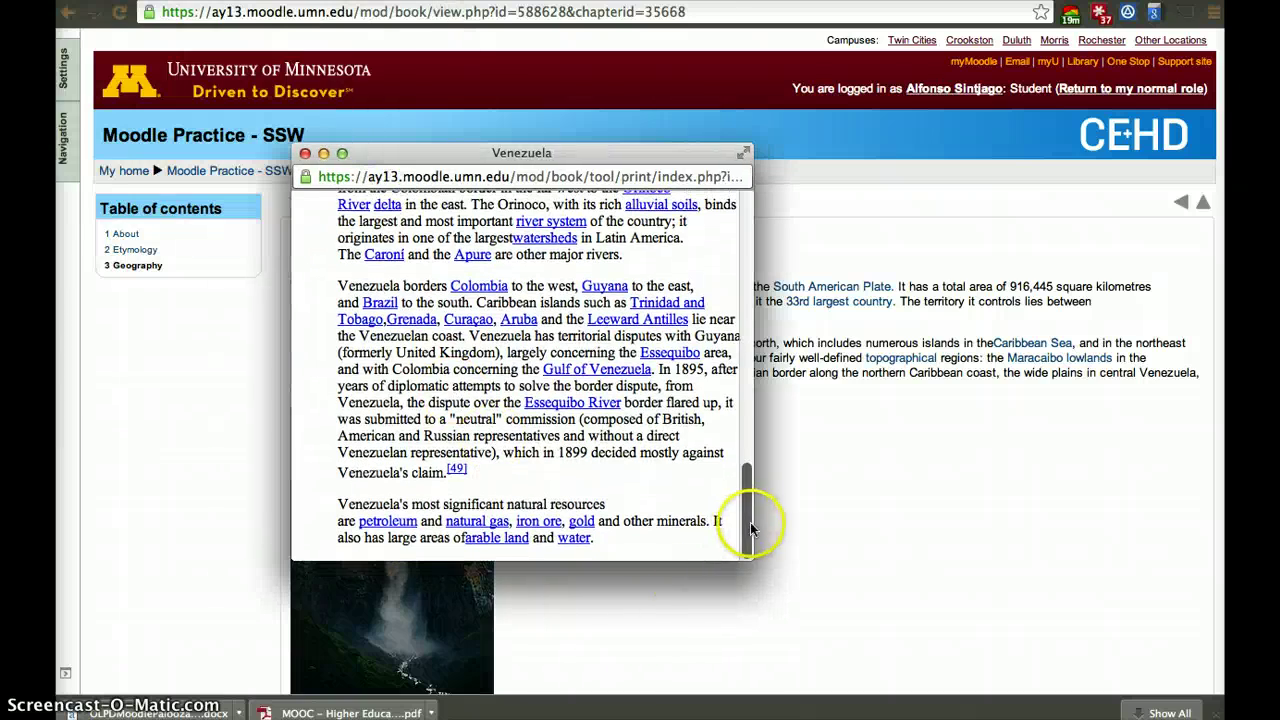
drag(750, 522, 1120, 522)
scroll(880, 394, up, 10)
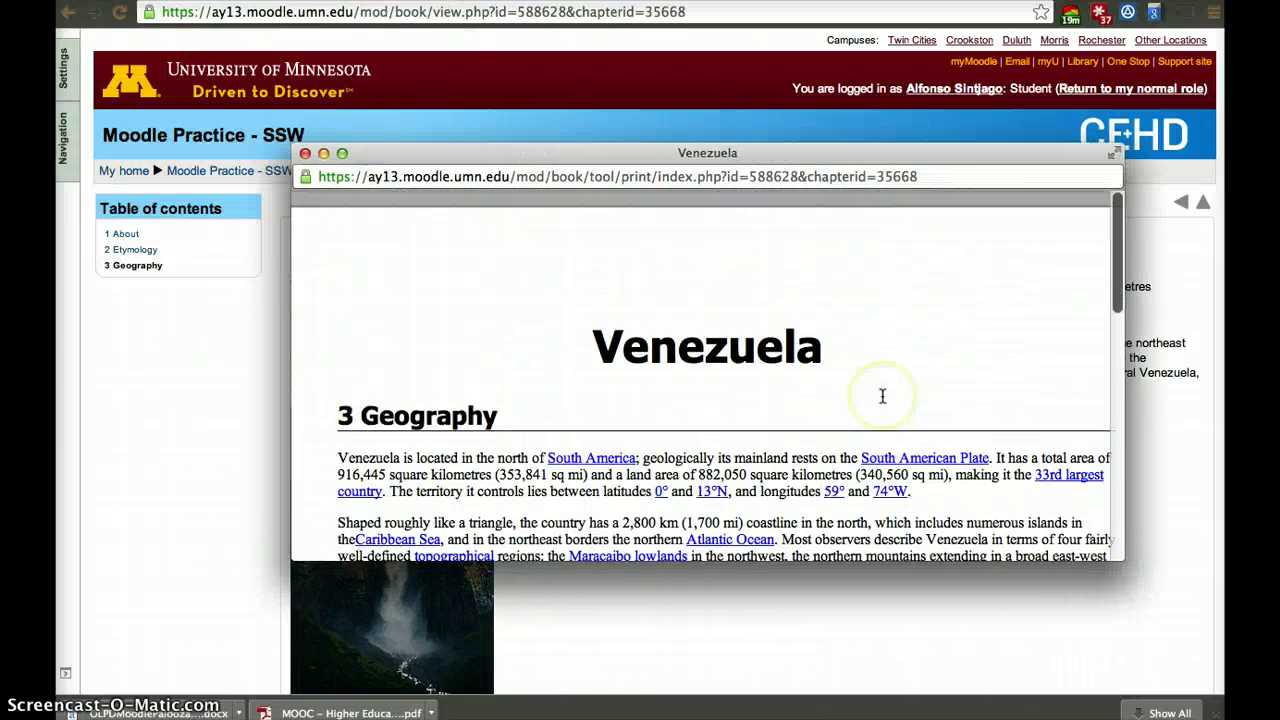
scroll(880, 394, down, 10)
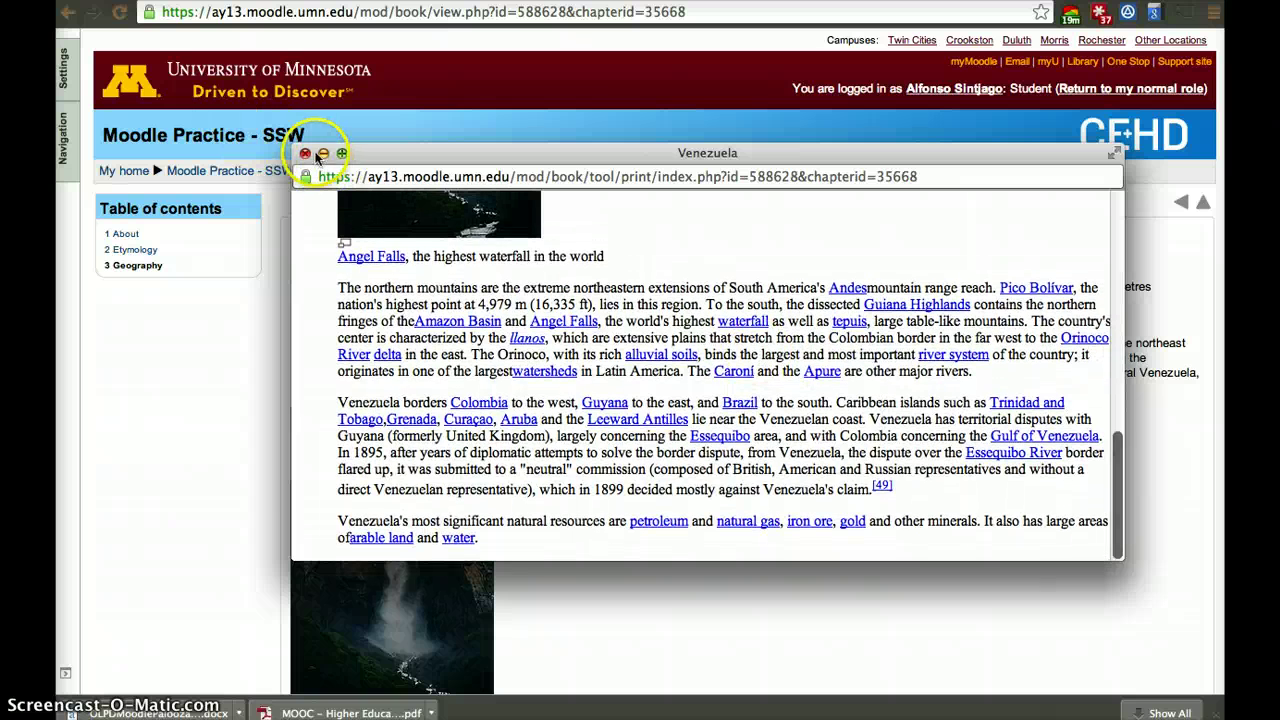
click(302, 153)
Open the printable version of the whole book, review it in a widened window, close it, and return to the course page.
mouse_move(57, 71)
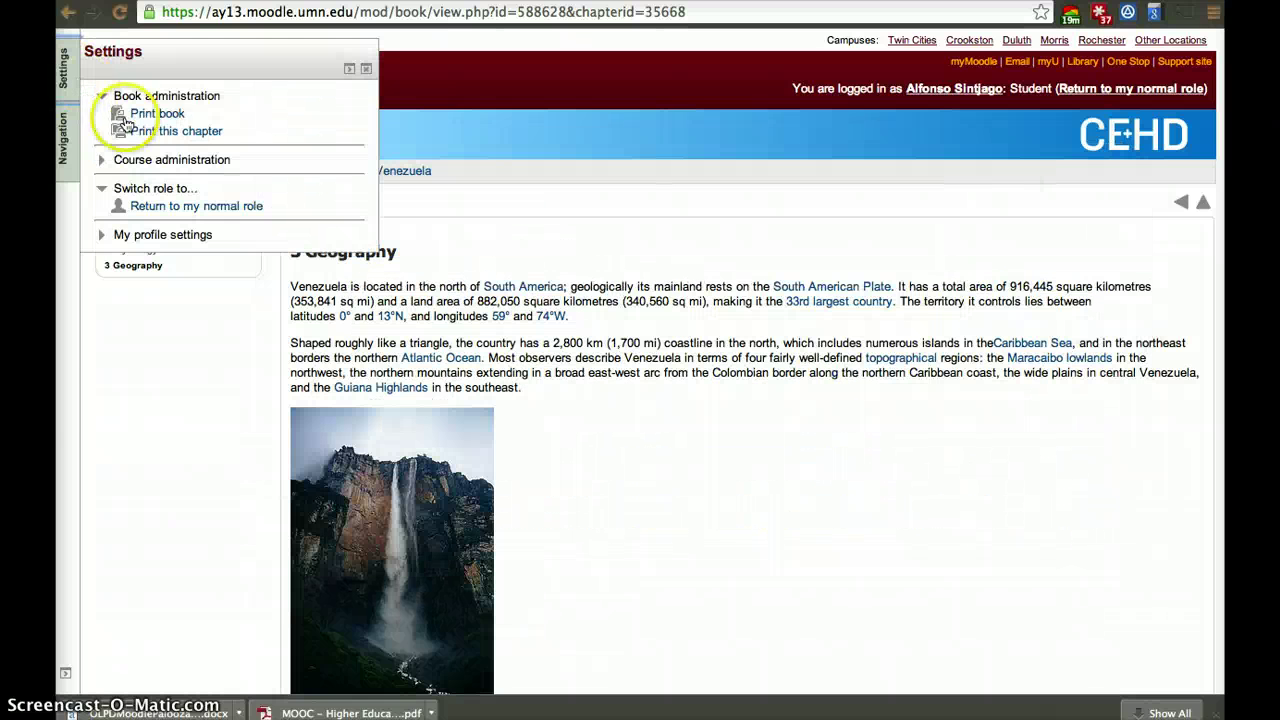
click(123, 114)
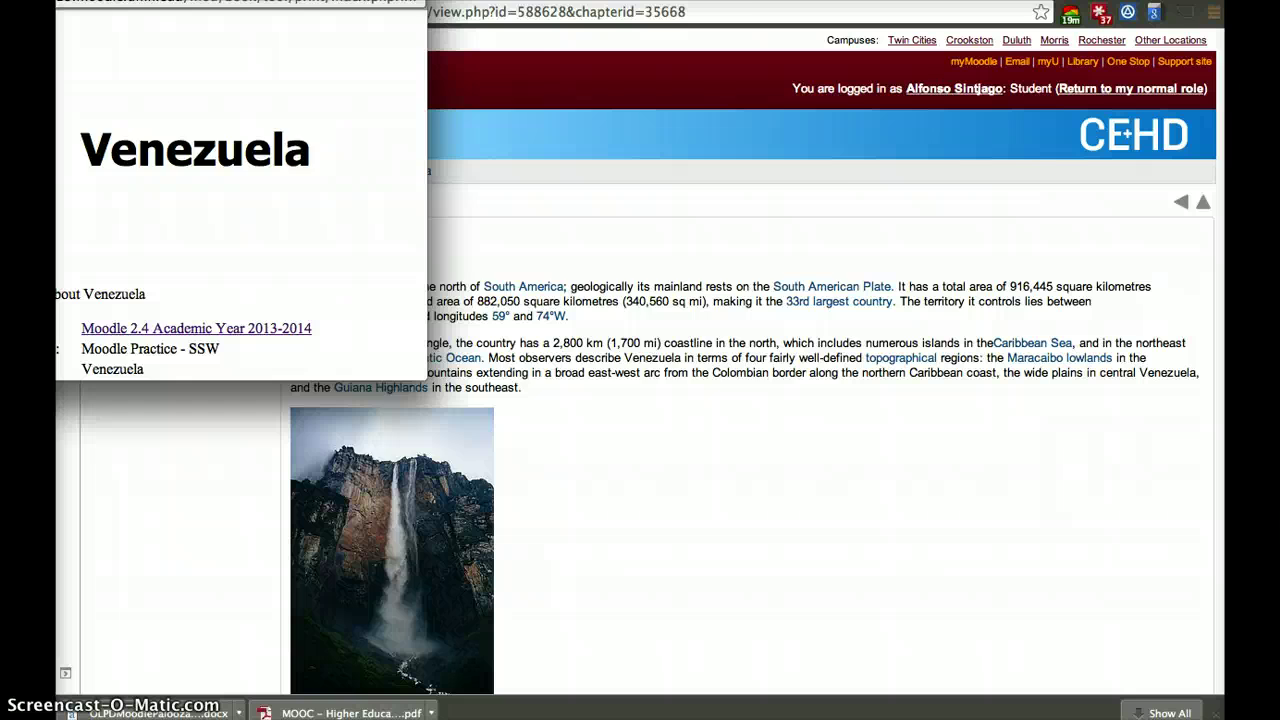
scroll(600, 343, down, 10)
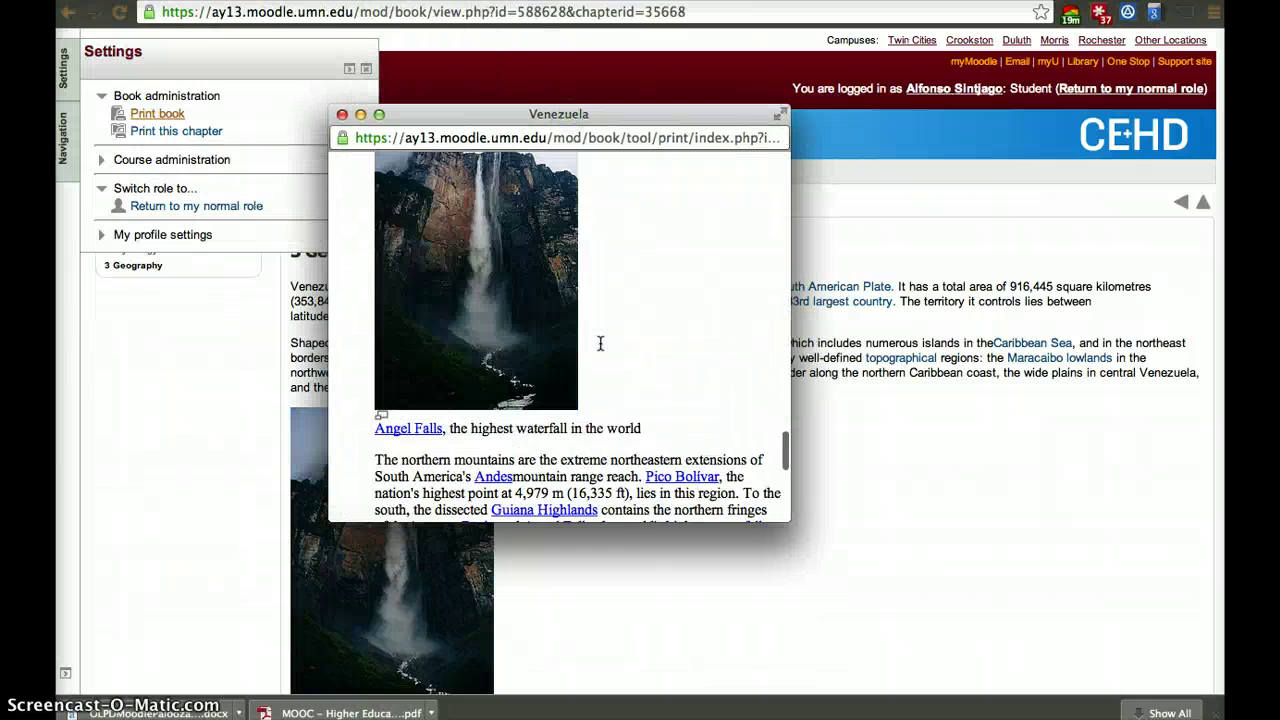
scroll(600, 343, down, 3)
drag(790, 300, 1224, 300)
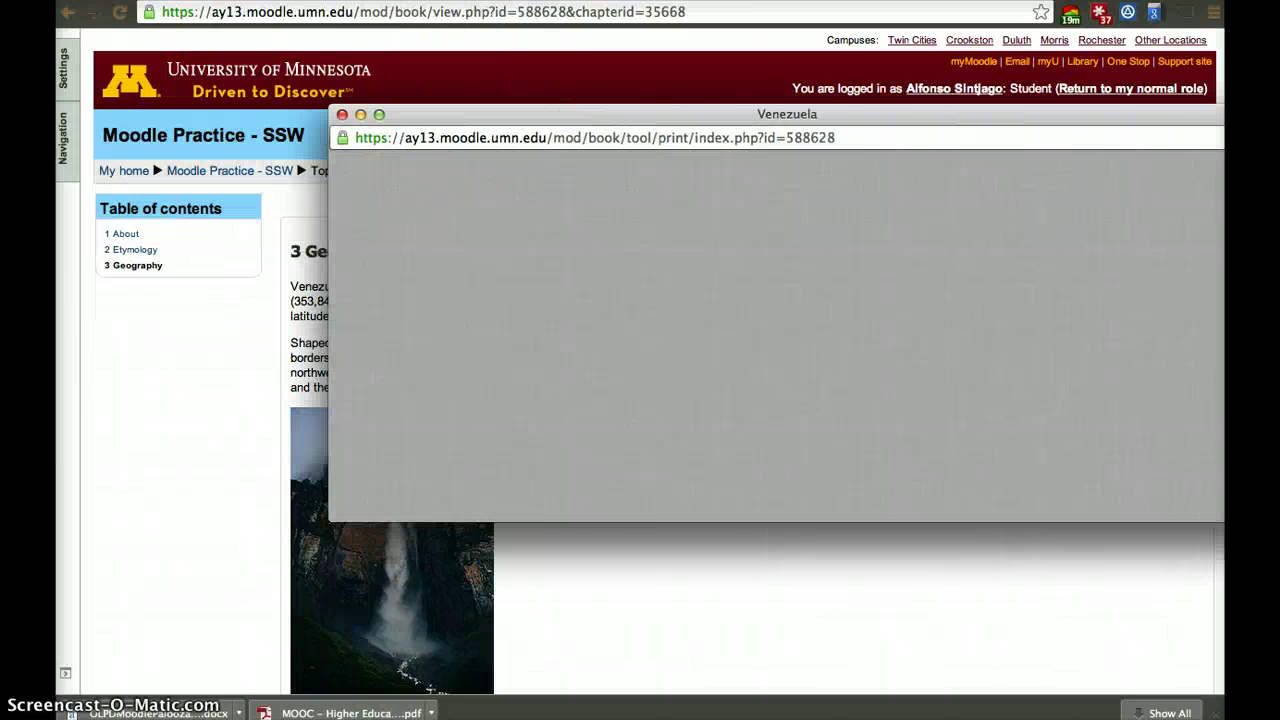
drag(1224, 405, 1160, 405)
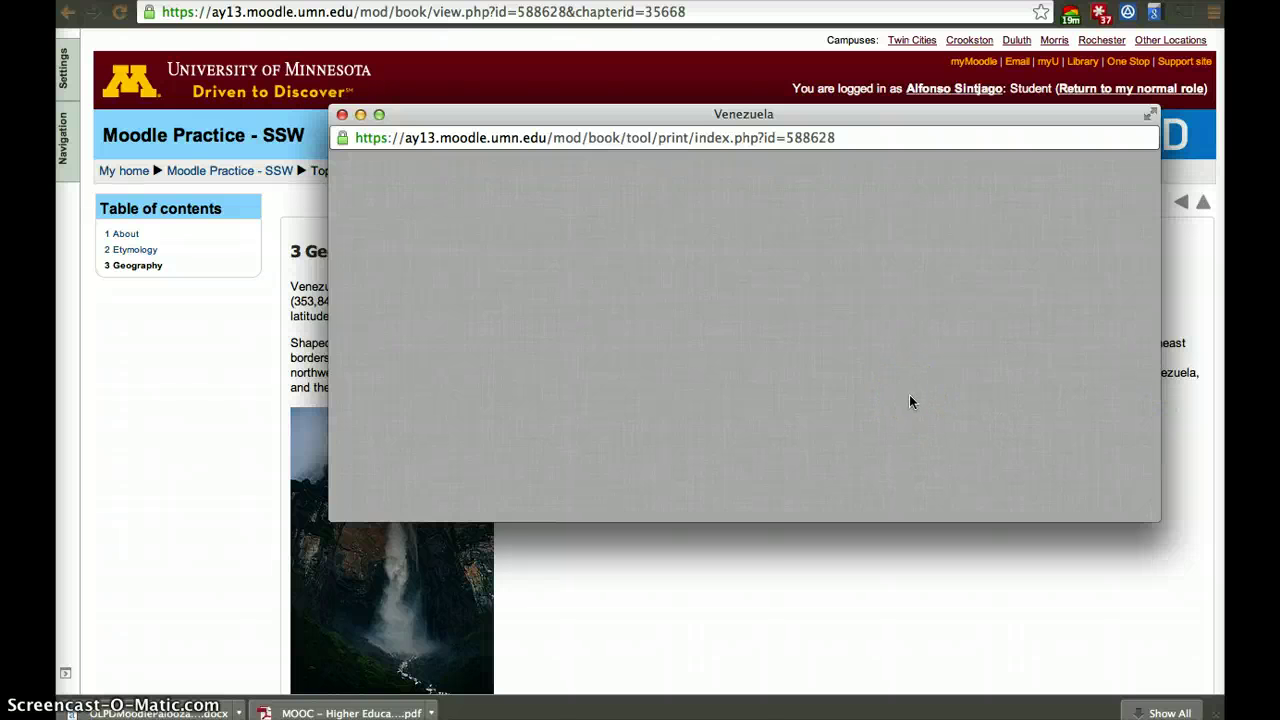
scroll(764, 290, up, 10)
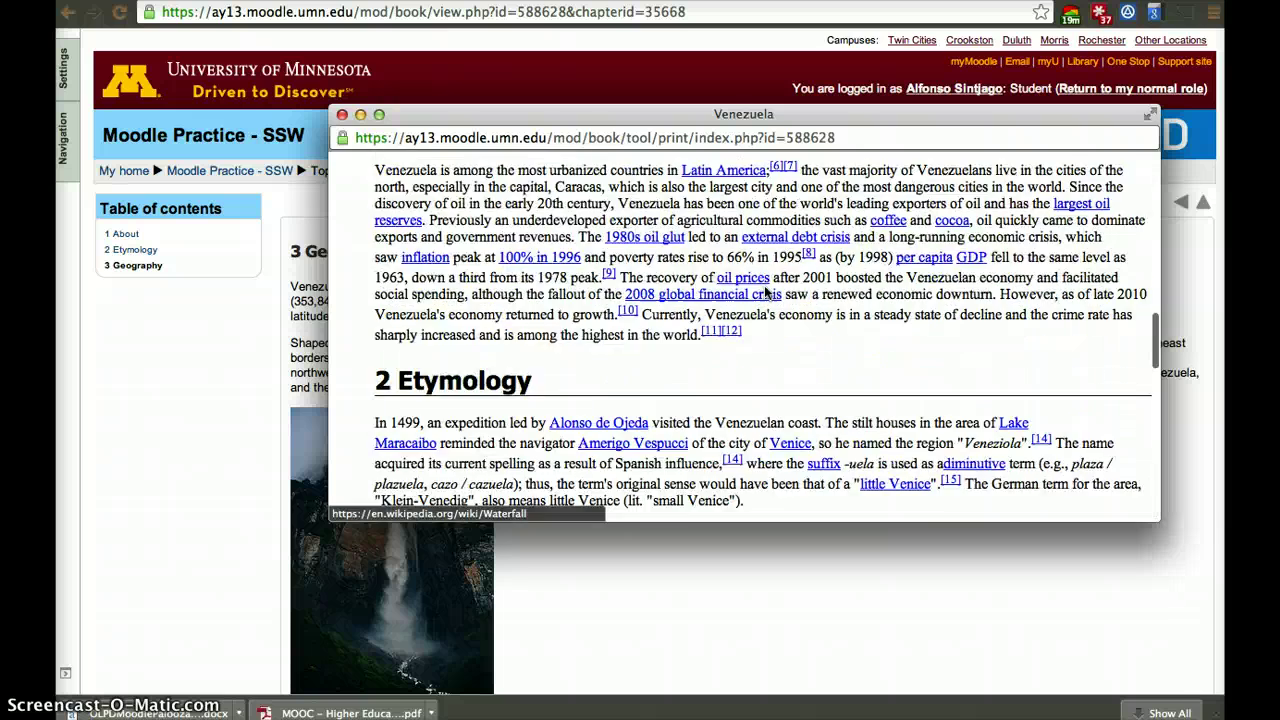
click(341, 116)
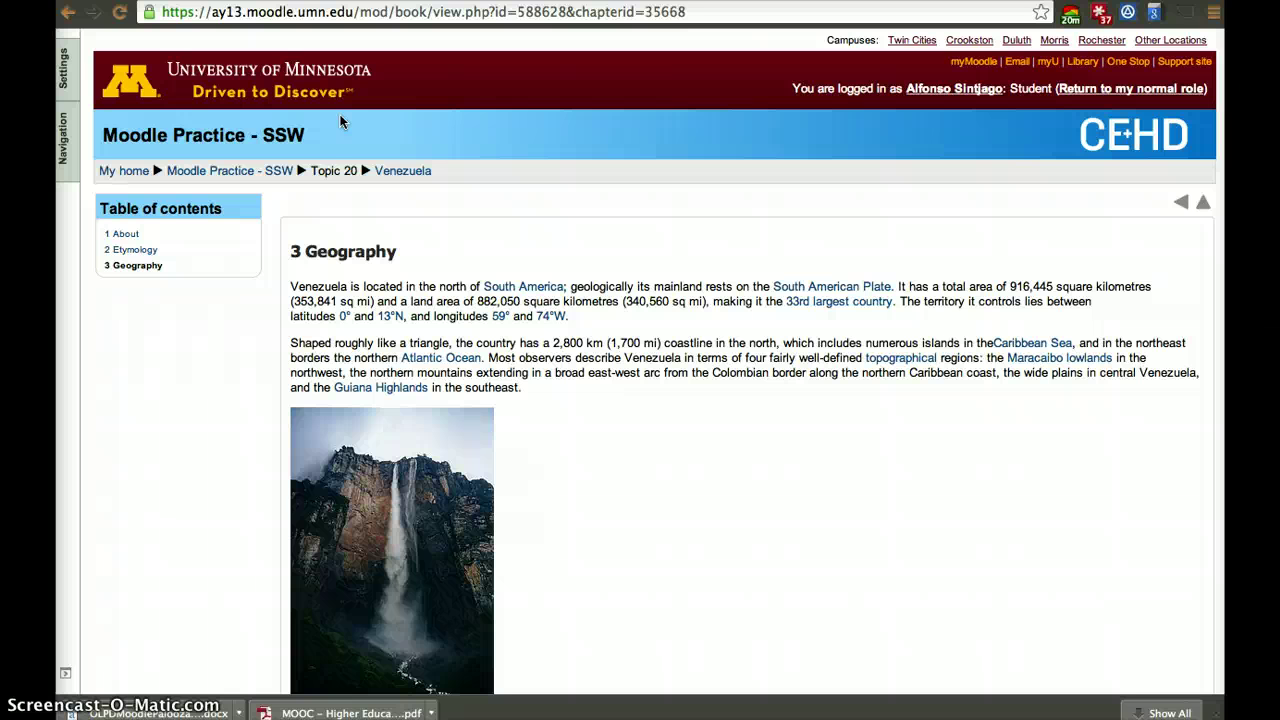
click(231, 172)
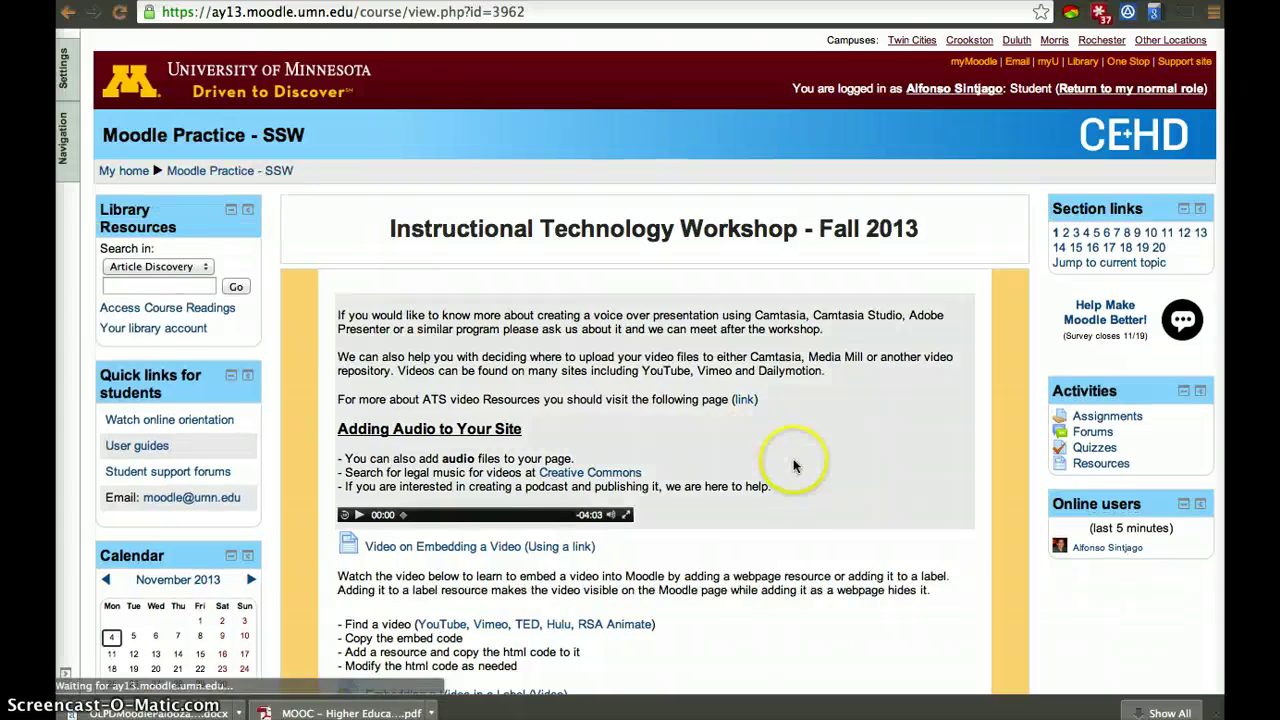
Switch from the student role back to the normal role and turn on editing for the course.
scroll(793, 466, down, 5)
scroll(795, 460, up, 7)
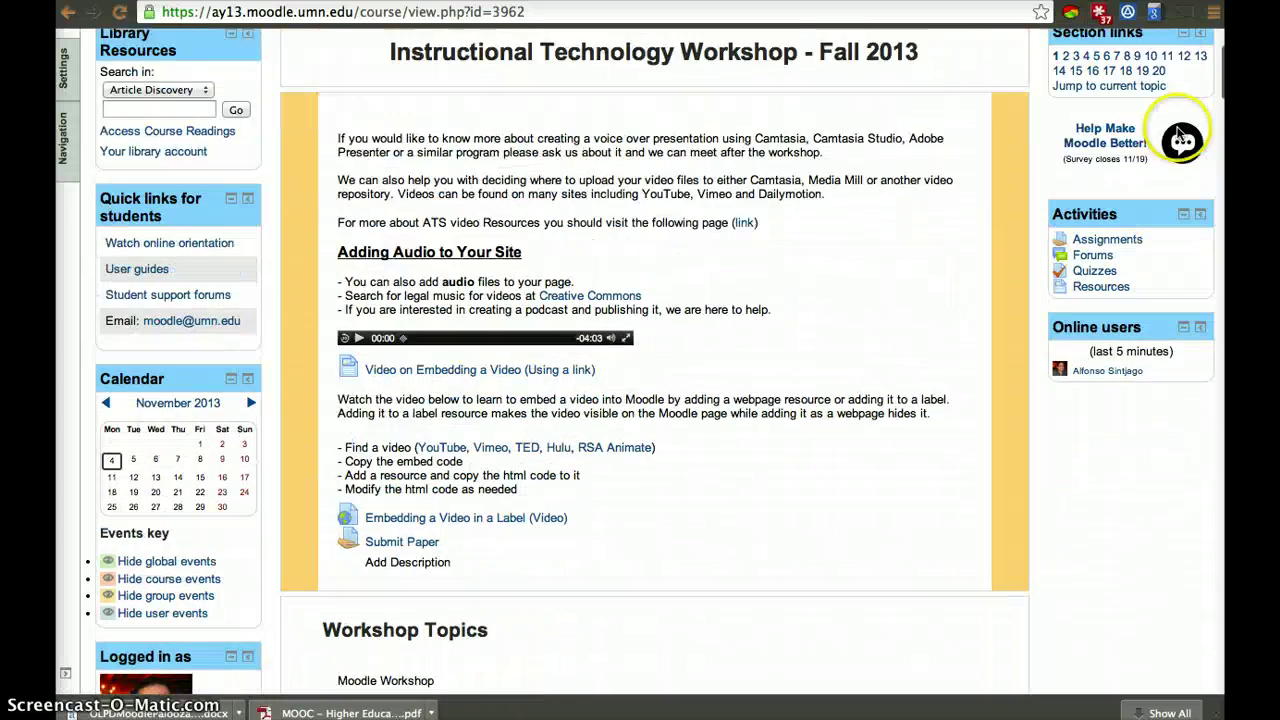
click(1177, 100)
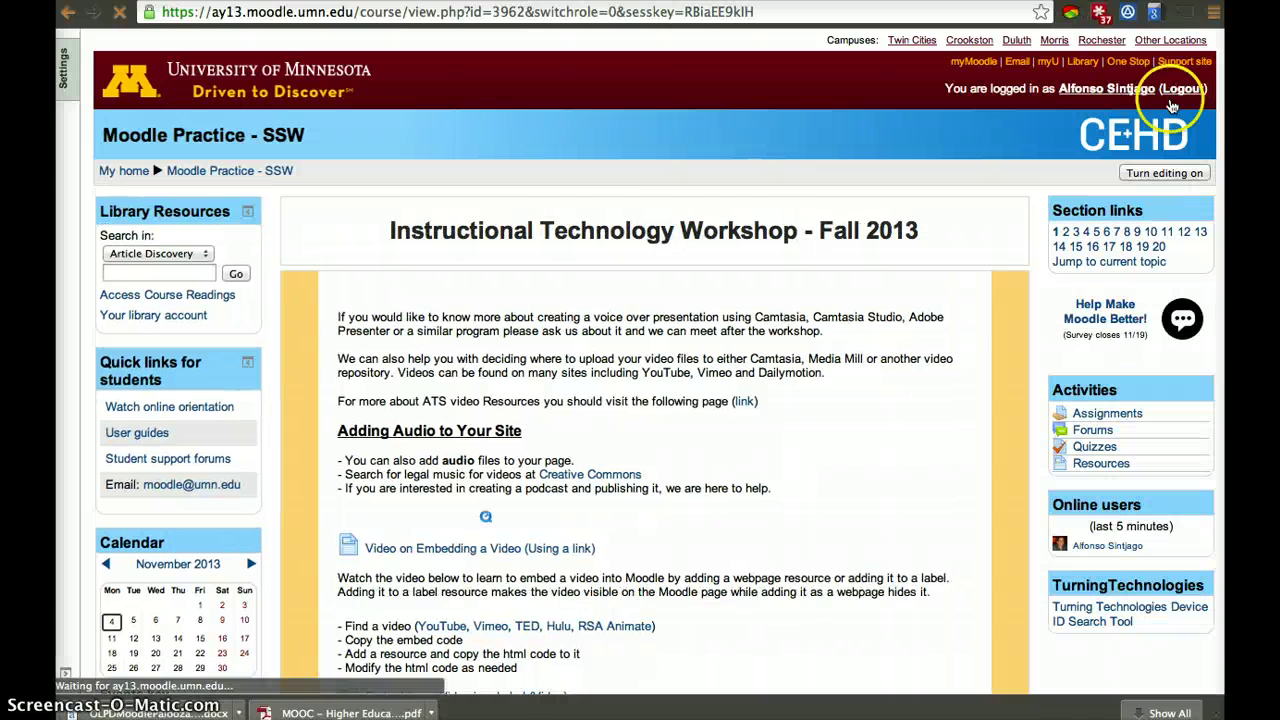
click(1135, 176)
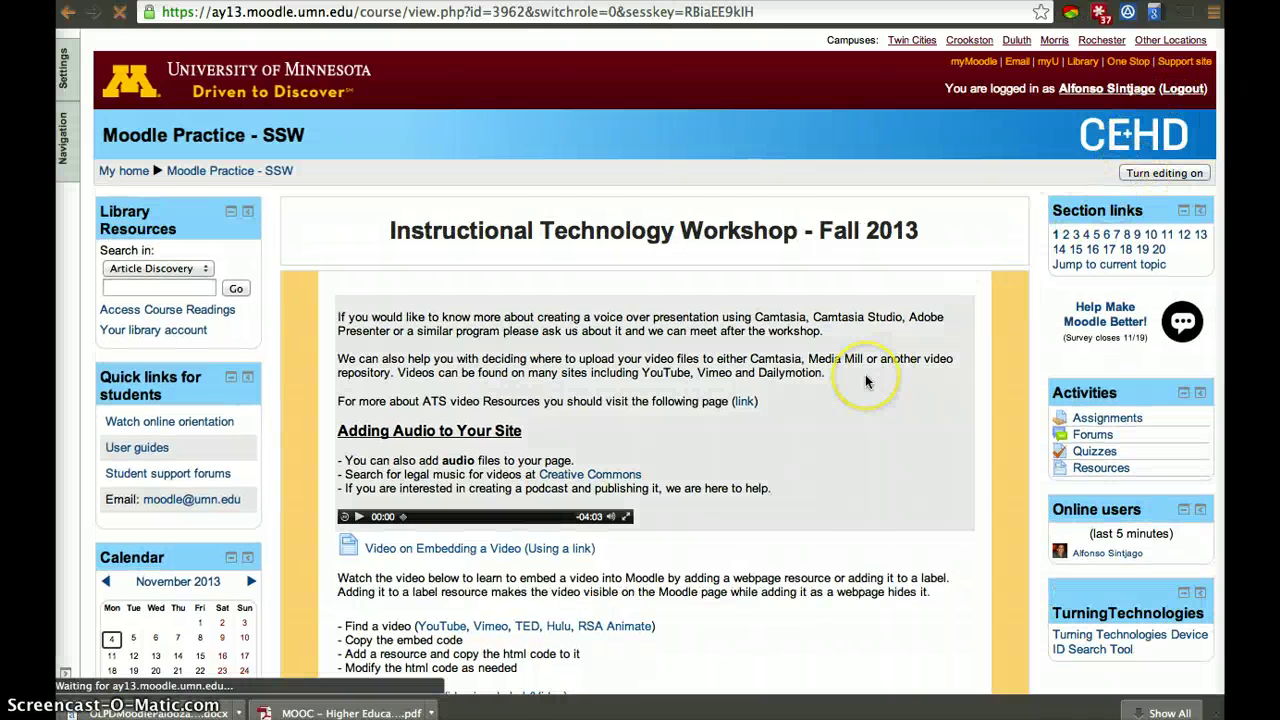
Open the activity and resource chooser for the section above Workshop Topics, review the available resource types, and cancel without adding anything.
scroll(866, 376, down, 5)
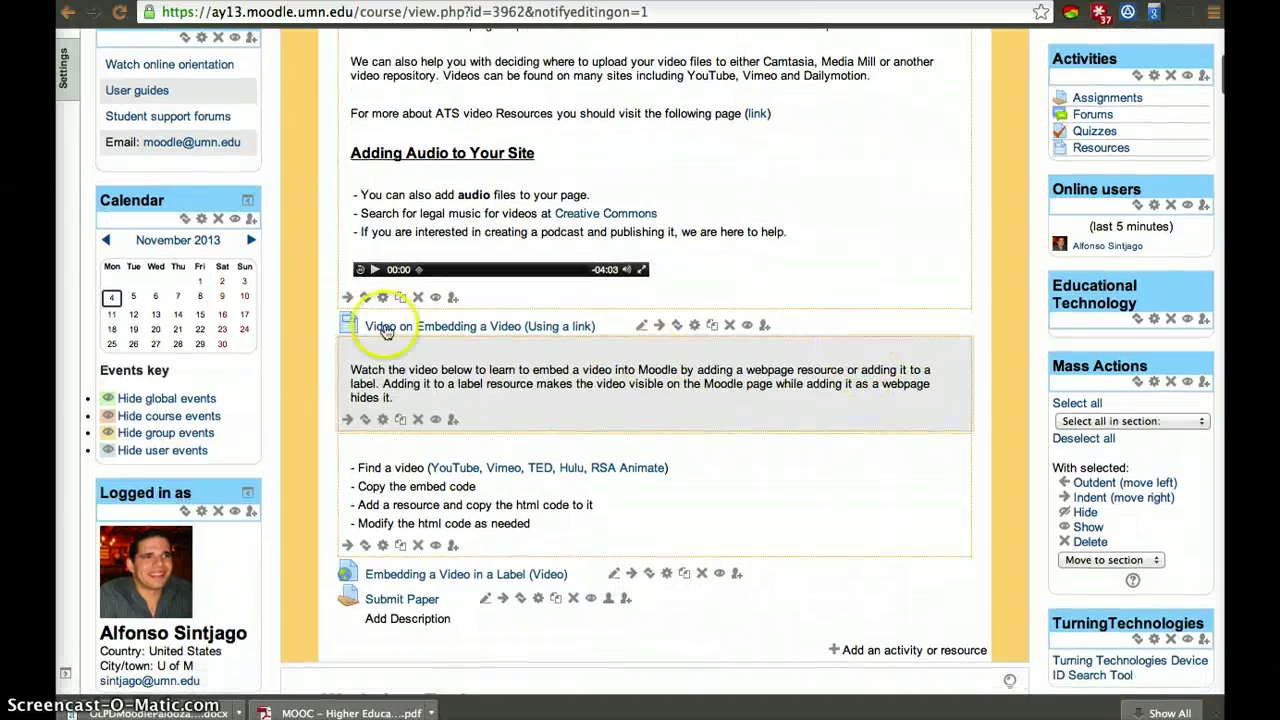
scroll(440, 380, down, 5)
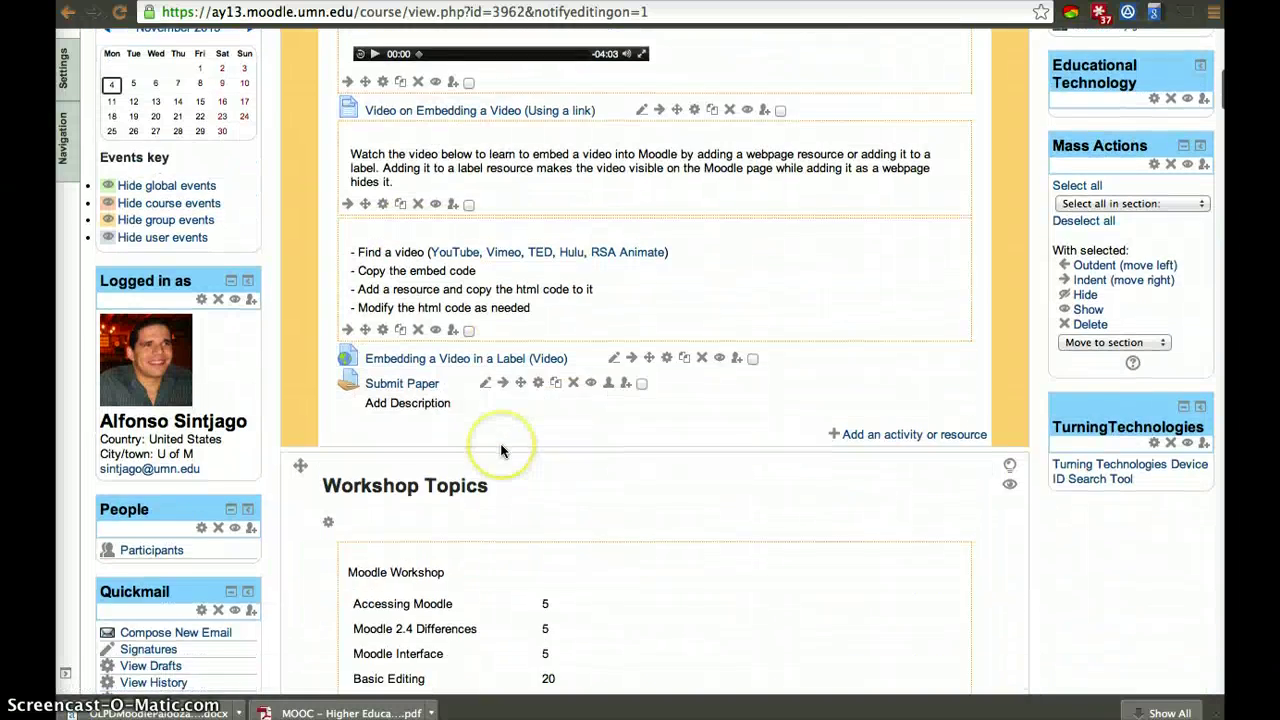
click(940, 367)
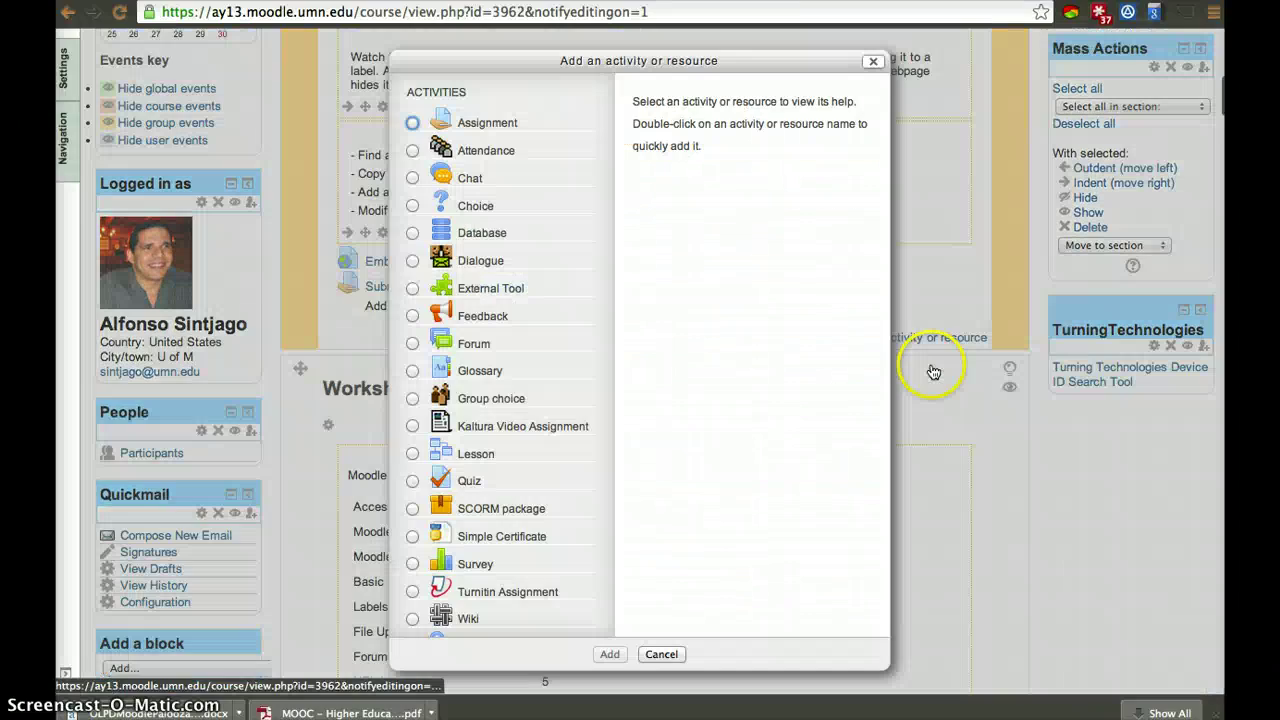
scroll(609, 520, down, 5)
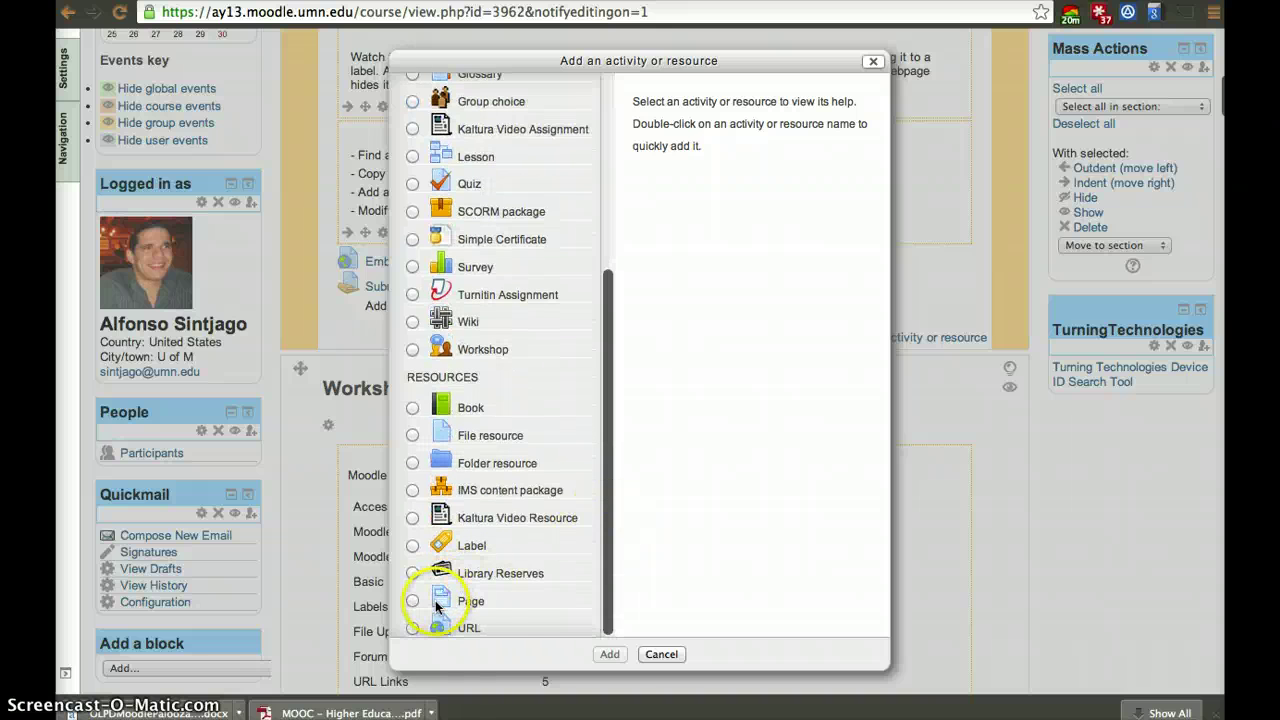
click(658, 655)
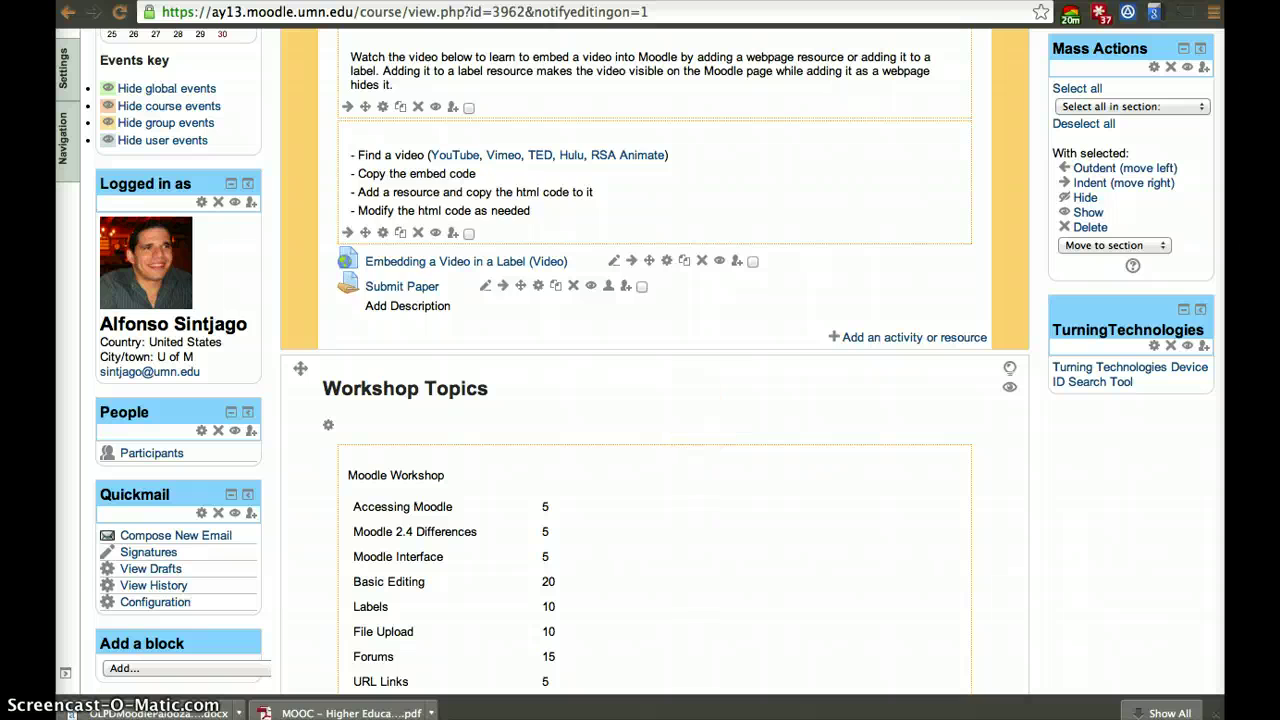